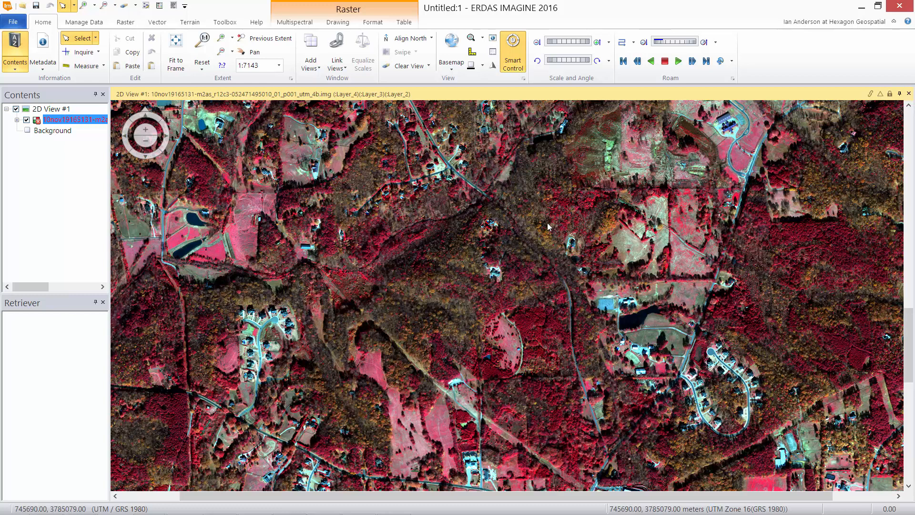
Open a blank Spatial Model Editor beside the colour-infrared image view
scroll(508, 252, up, 2)
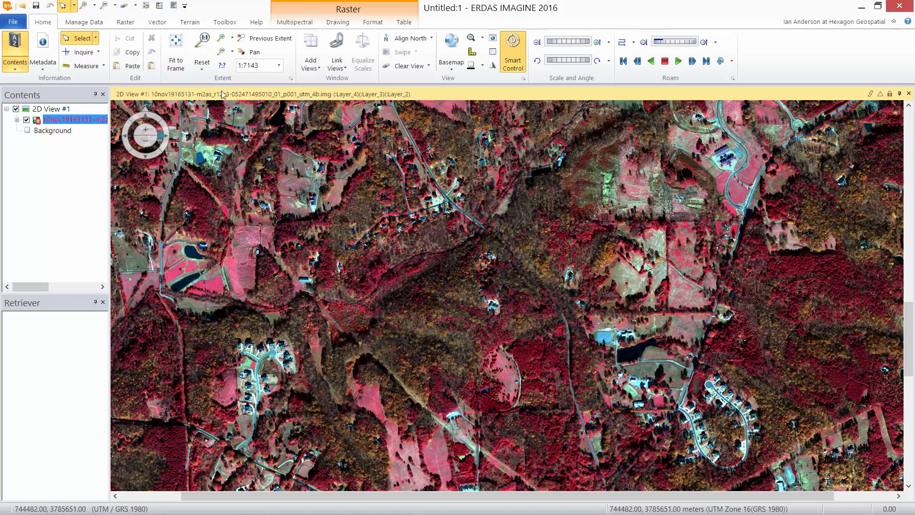
click(147, 7)
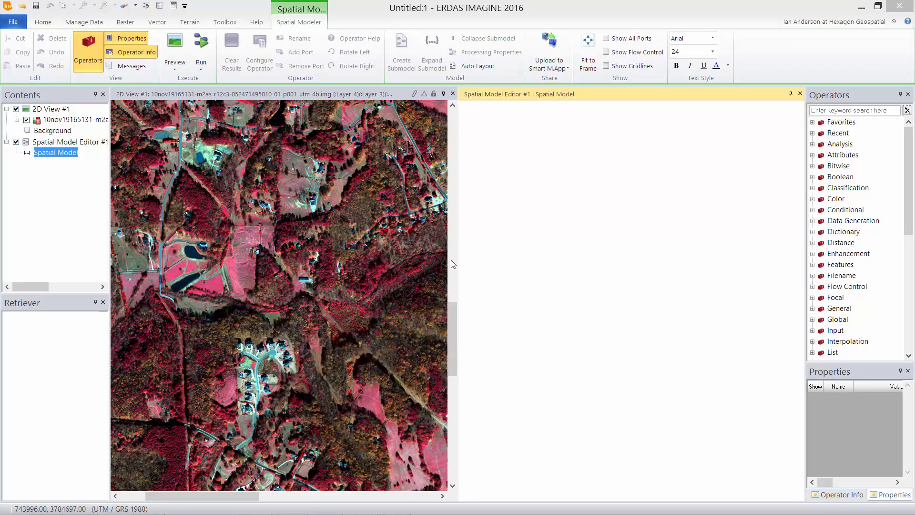
Narrow the 2D View and Contents panes and add a Raster Input for the 4-band .img image
drag(457, 262, 336, 265)
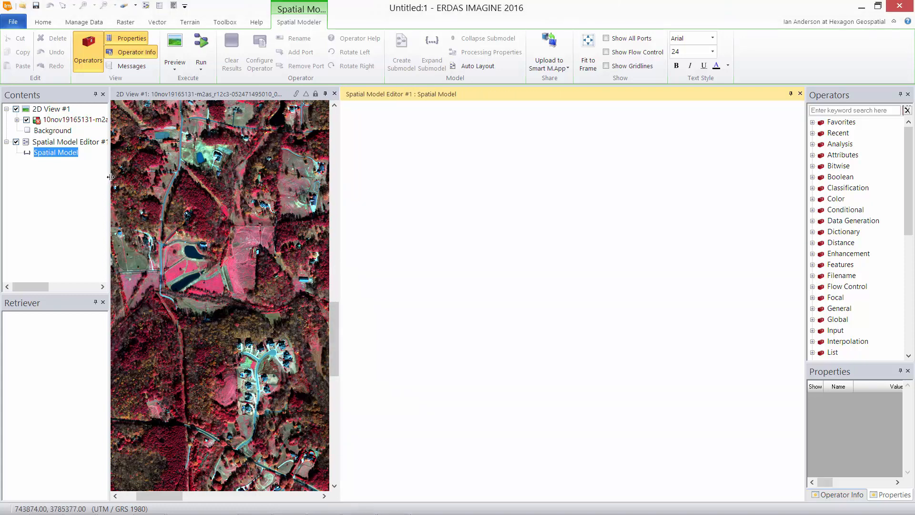
drag(110, 176, 84, 177)
drag(62, 119, 445, 174)
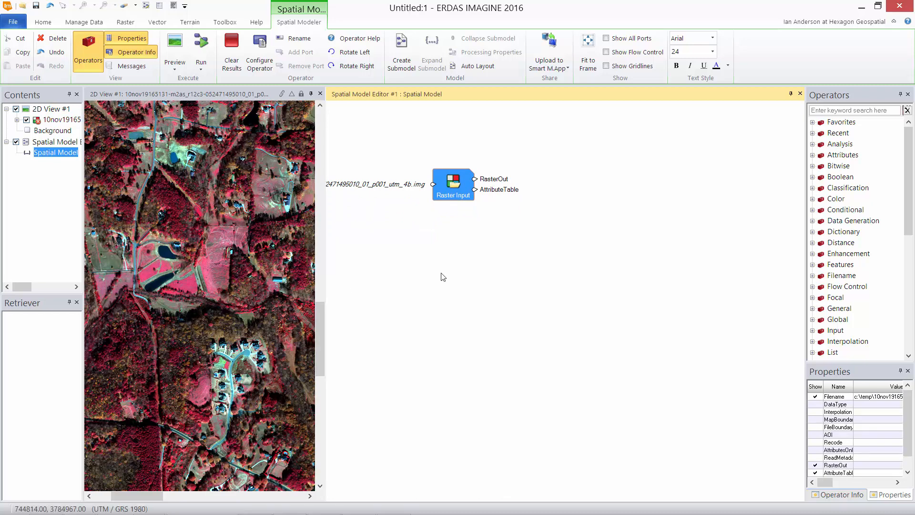
click(828, 110)
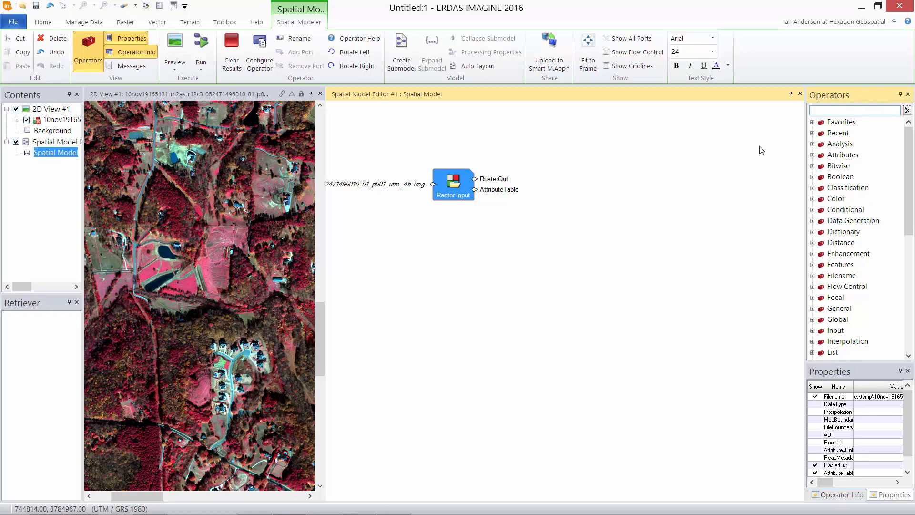
Place an Apply Index operator and wire Raster Input's RasterOut into its RasterIn port
text(in)
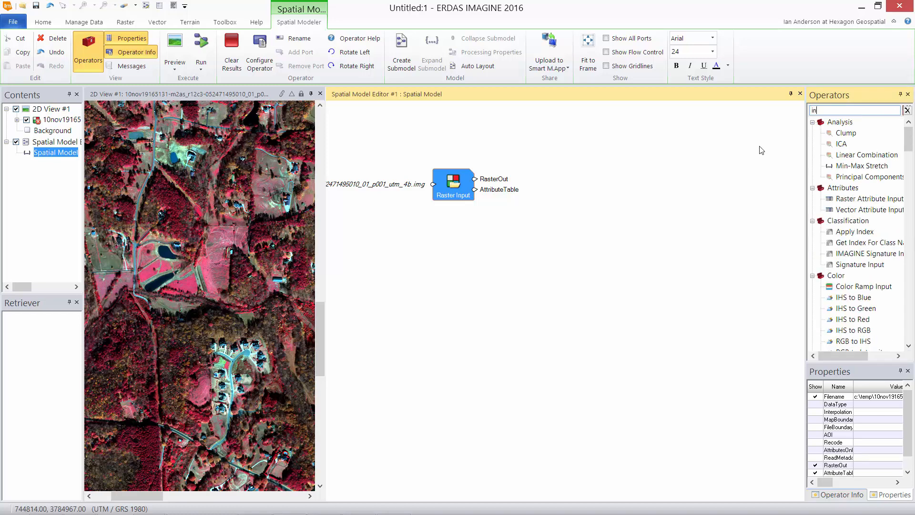
text(dex)
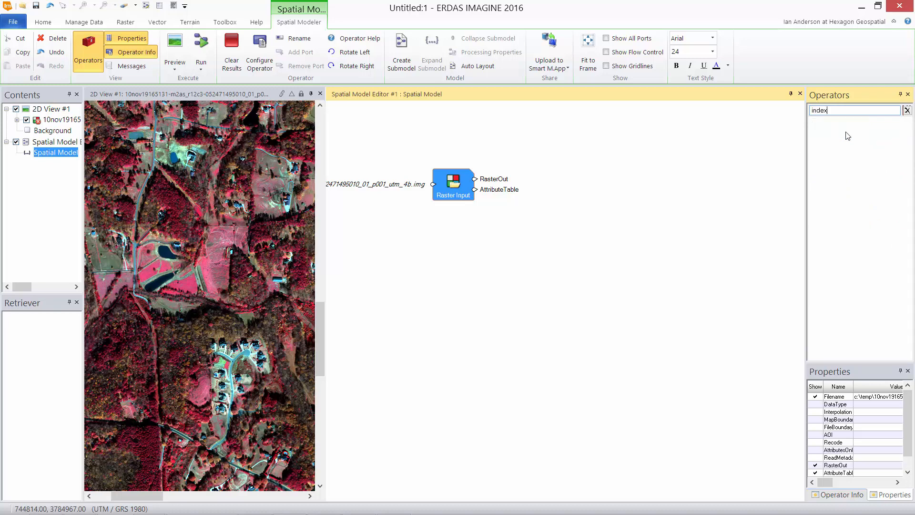
click(847, 135)
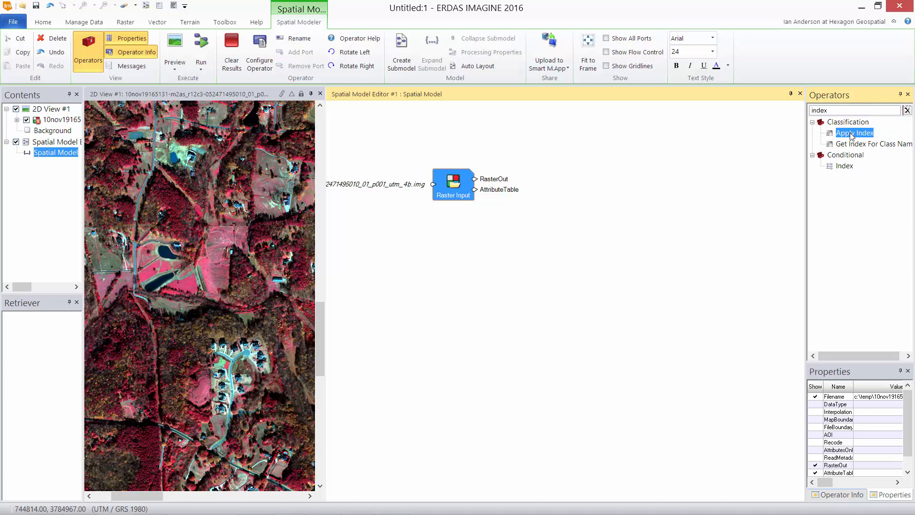
drag(852, 135, 562, 205)
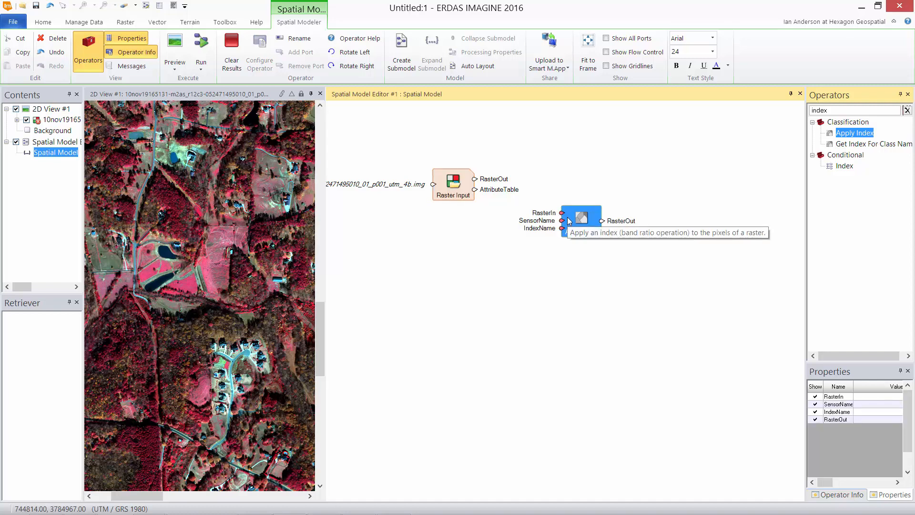
click(475, 182)
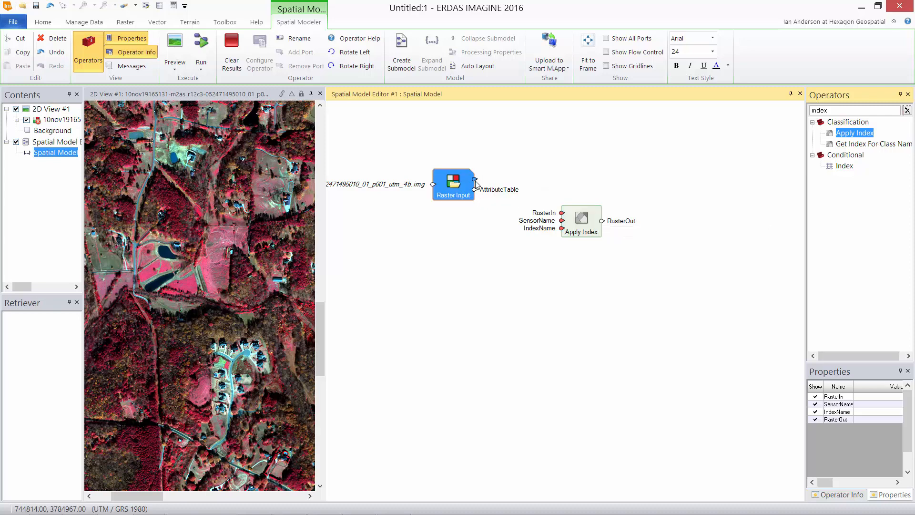
drag(475, 182, 563, 222)
click(565, 278)
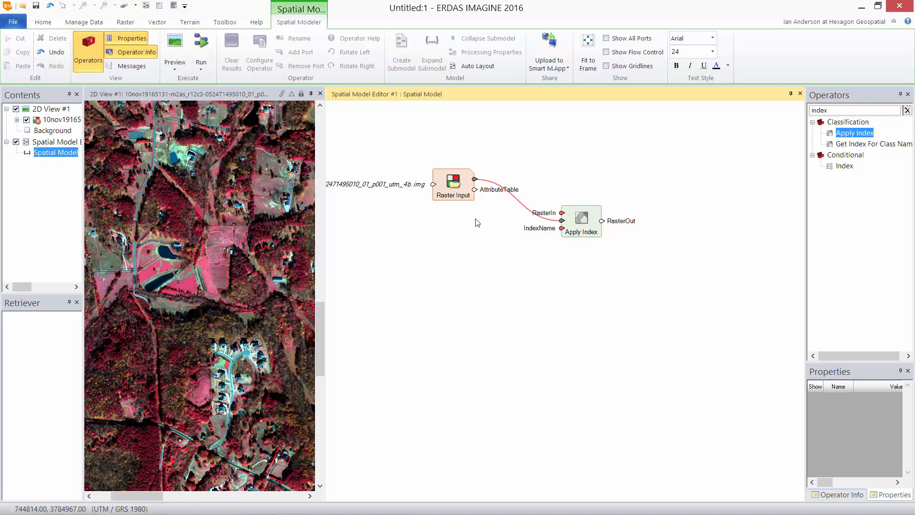
mouse_move(562, 222)
mouse_down()
mouse_move(549, 210)
mouse_move(563, 213)
mouse_up()
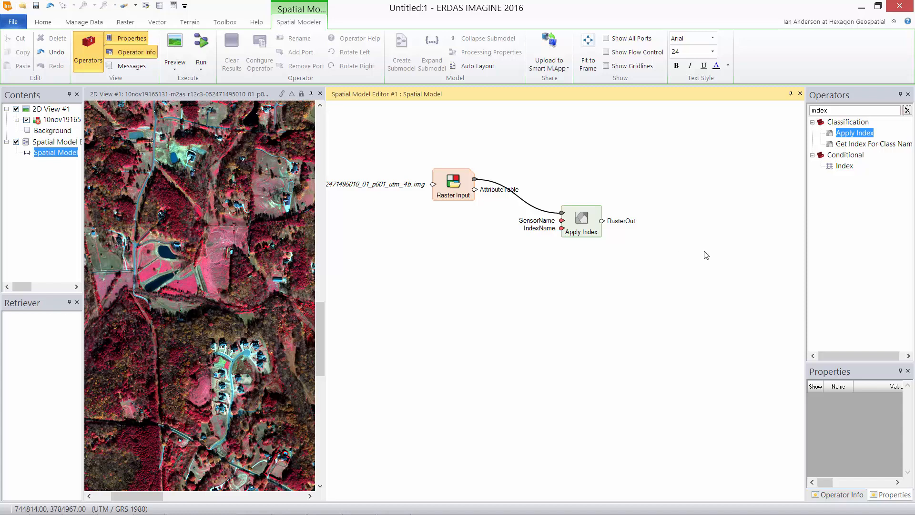
Replace the operator search term with 'stre'
click(840, 109)
double_click(835, 110)
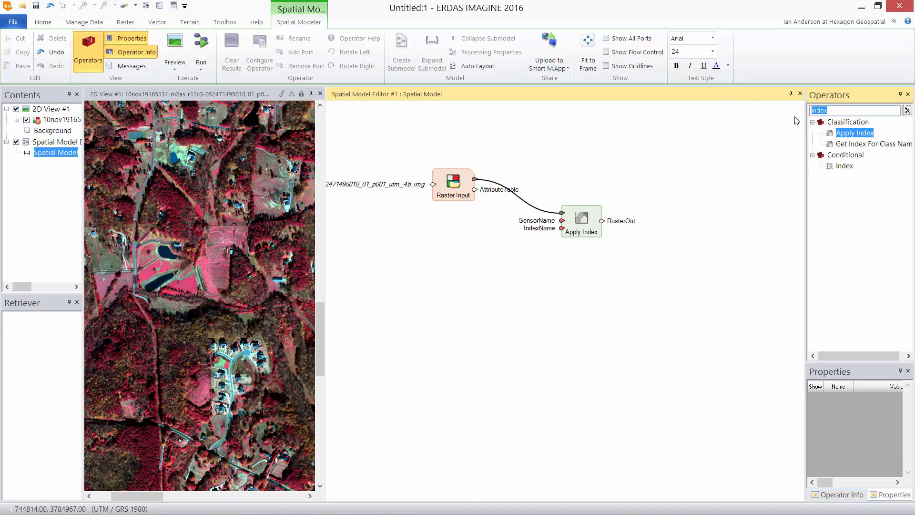
text(stretch)
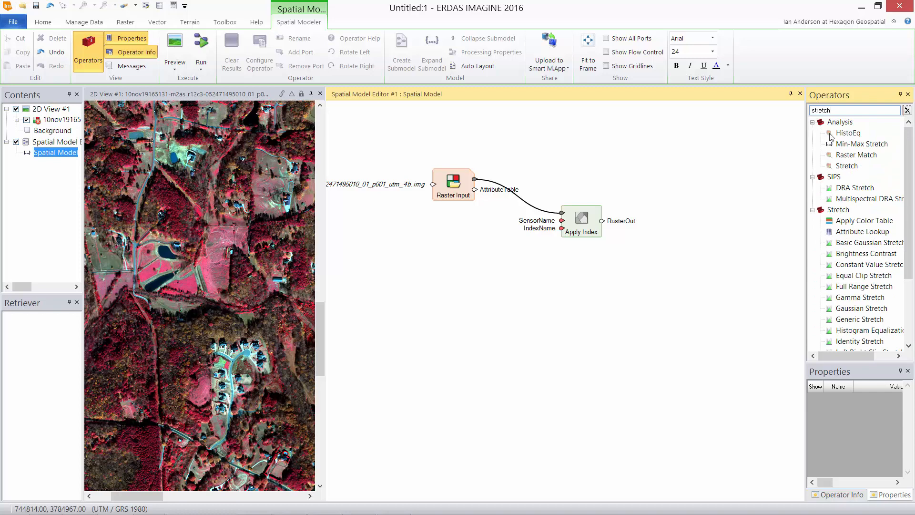
Place an Equal Clip Stretch operator fed by Apply Index's RasterOut
drag(908, 190, 904, 255)
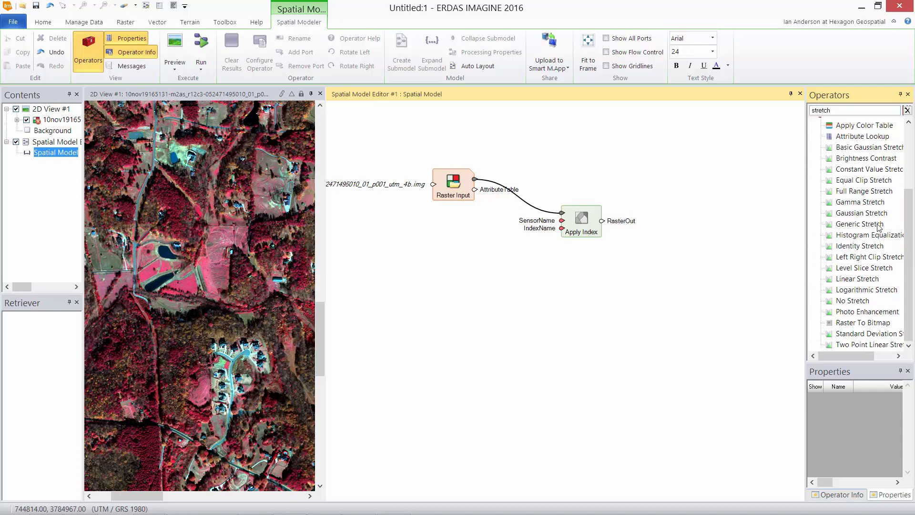
click(851, 181)
drag(851, 181, 679, 225)
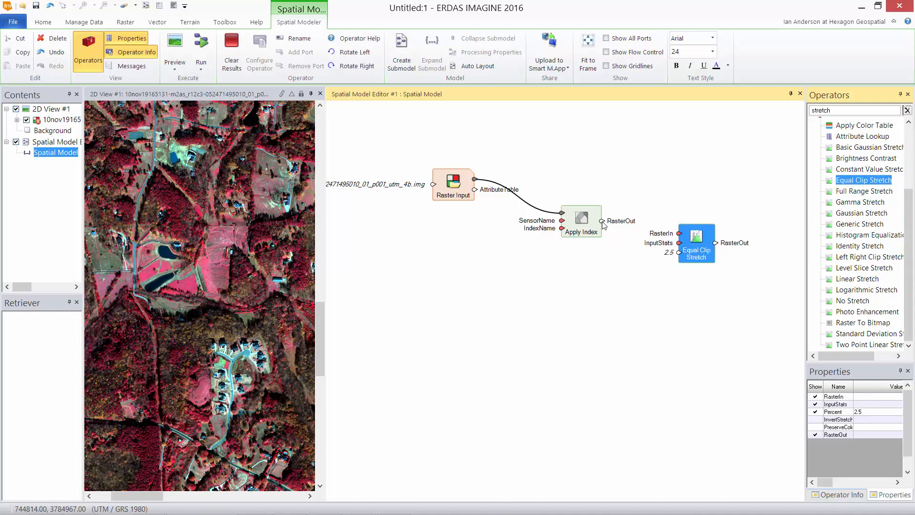
drag(602, 221, 680, 244)
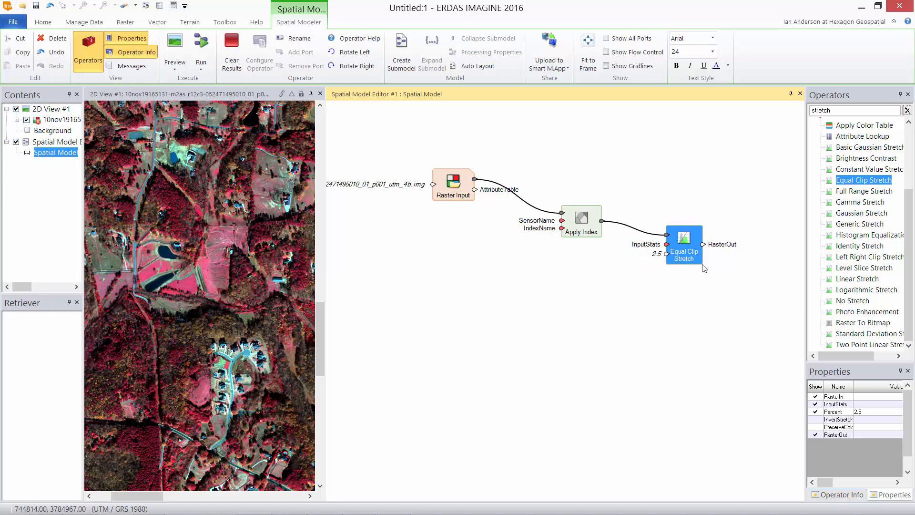
Set the stretch's clip Percent to 2, then search operators for 'stat'
click(866, 413)
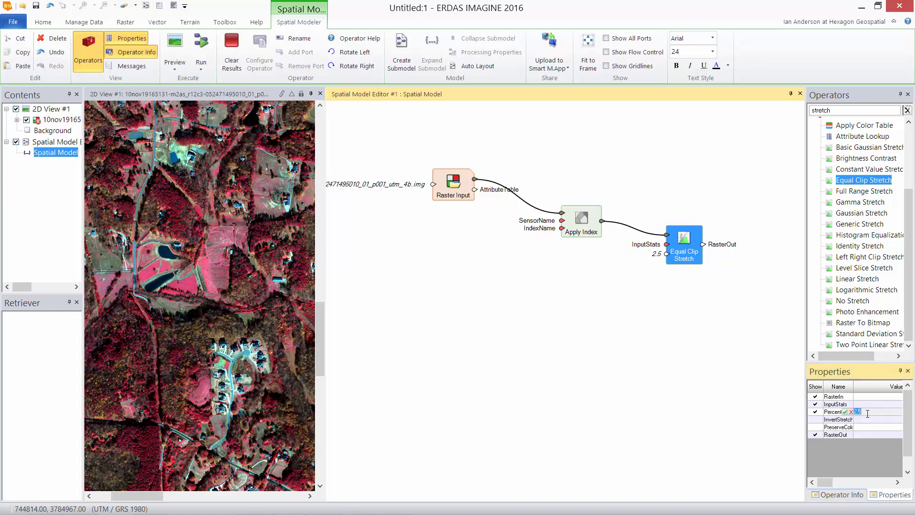
text(2)
key(Return)
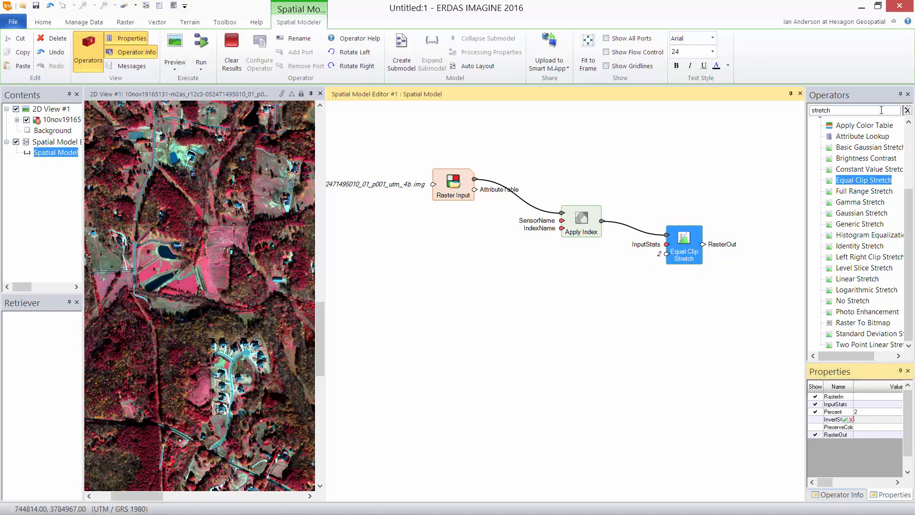
double_click(864, 109)
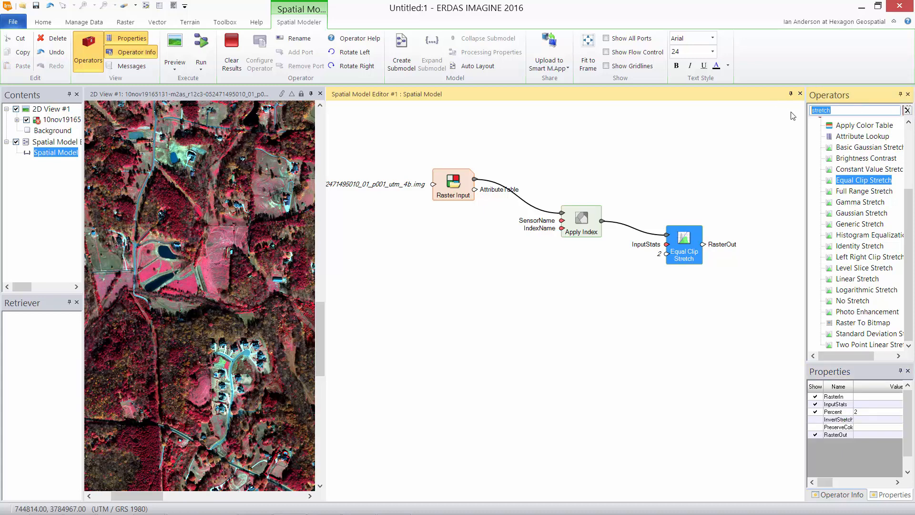
text(stat)
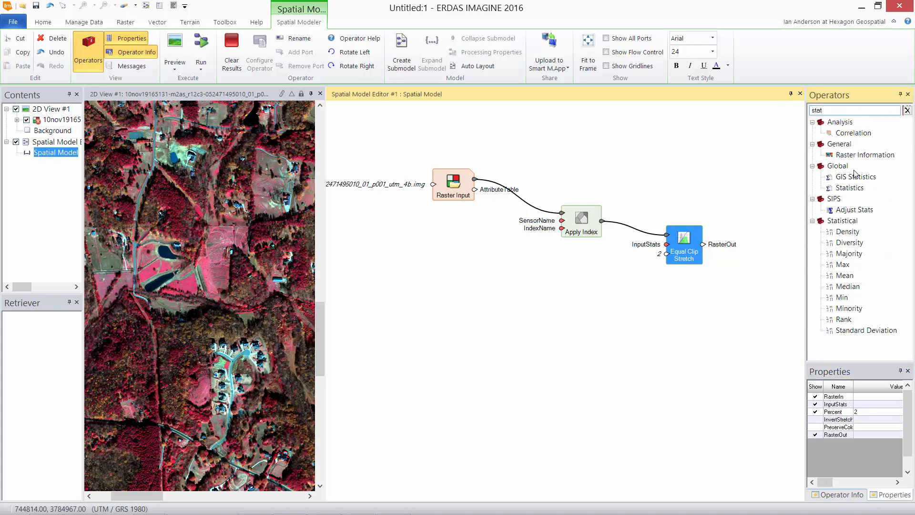
Place a Statistics operator fed by Apply Index and wire it toward Equal Clip Stretch
drag(851, 189, 624, 278)
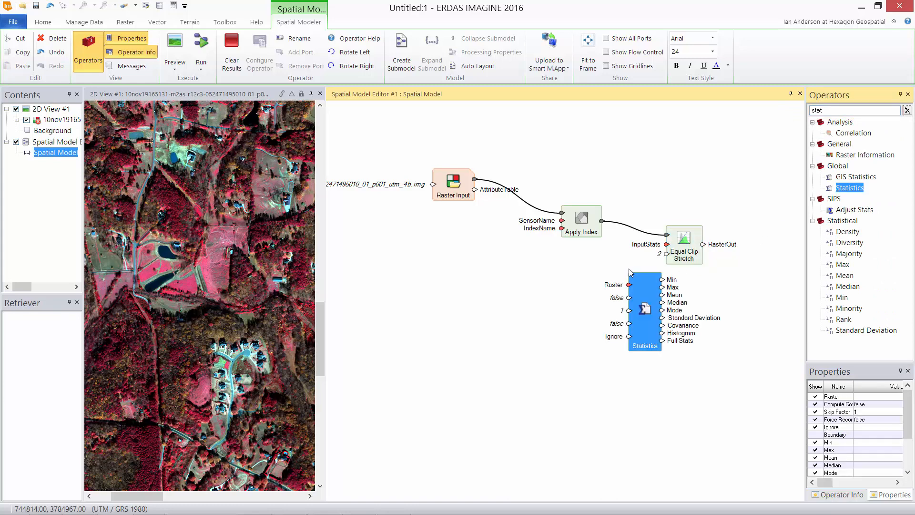
drag(602, 222, 635, 276)
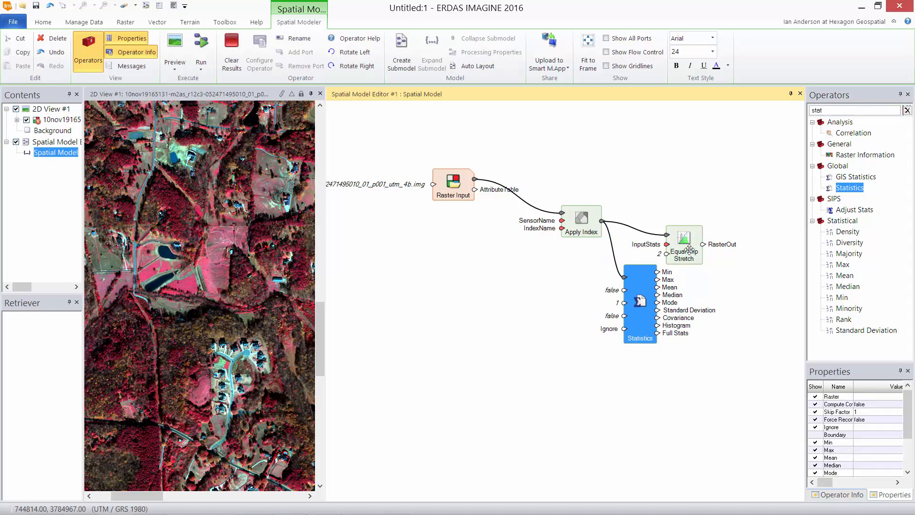
drag(695, 254, 708, 254)
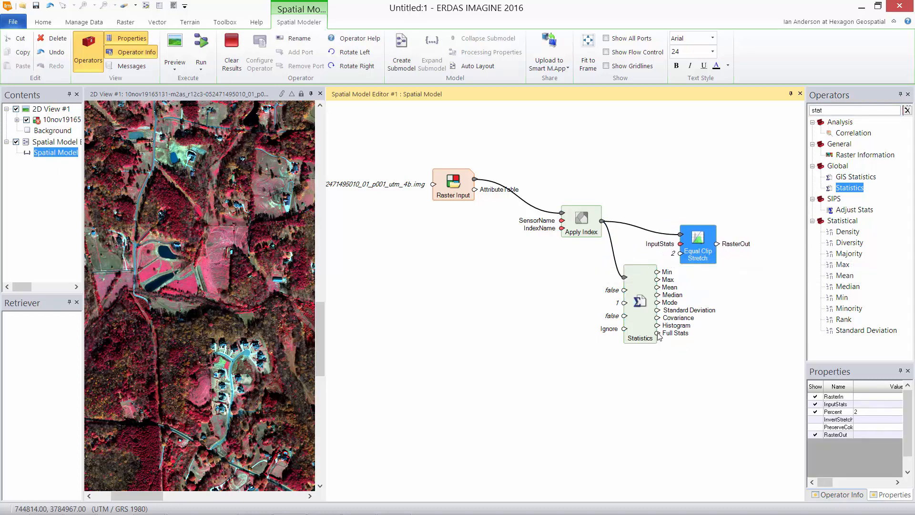
drag(659, 334, 683, 258)
Set the Statistics skip factor to 8 and connect Full Stats to the InputStats port
click(645, 326)
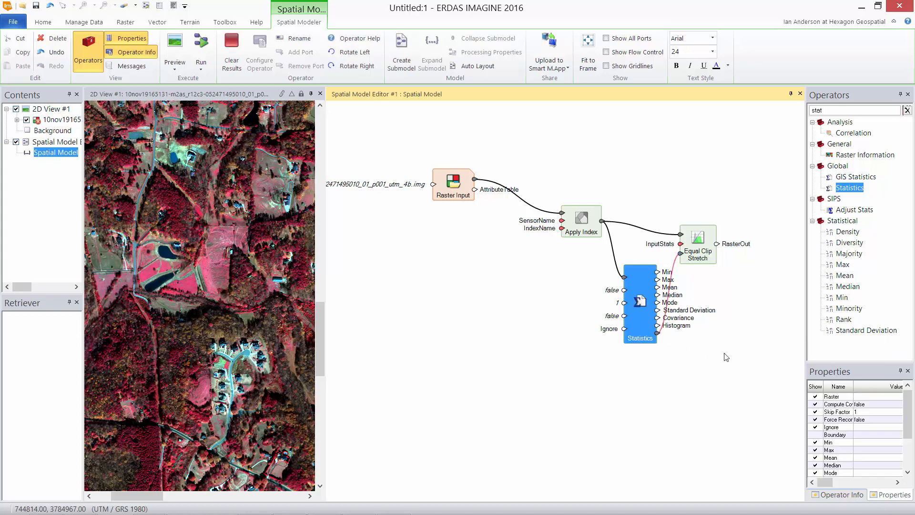
click(860, 411)
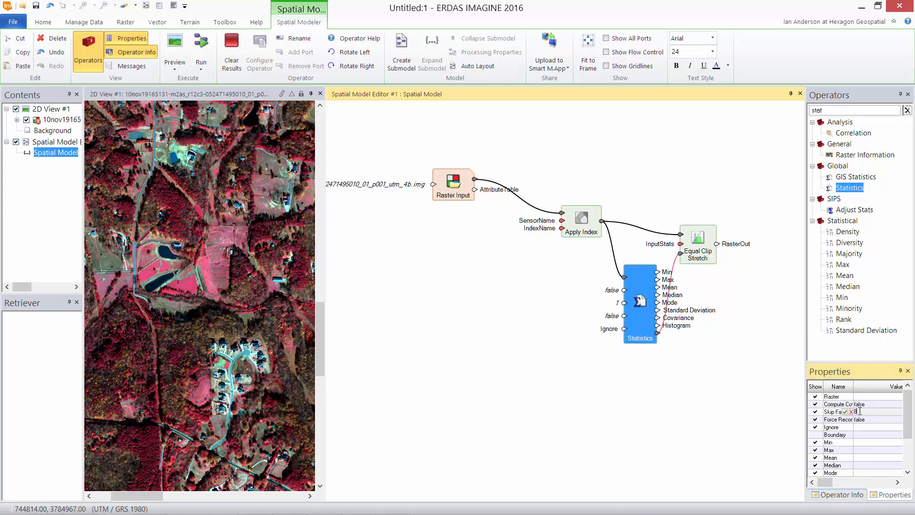
text(8)
key(Return)
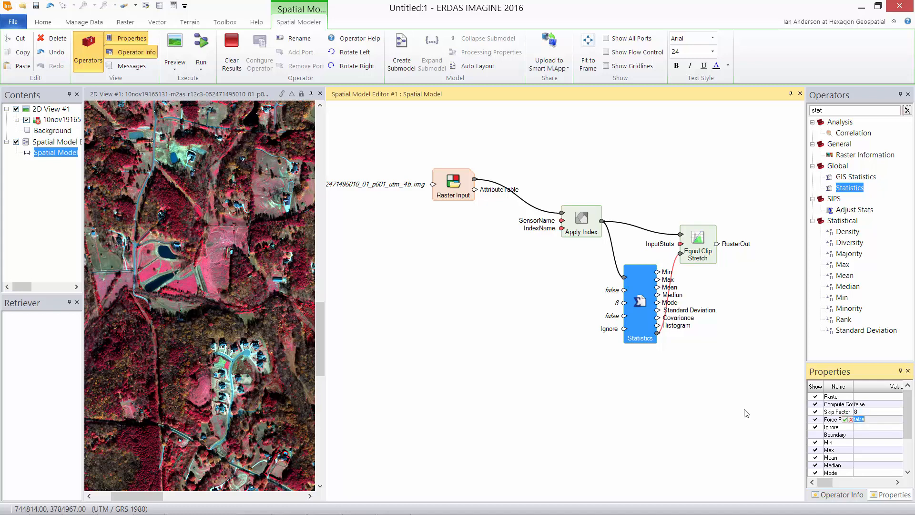
click(706, 423)
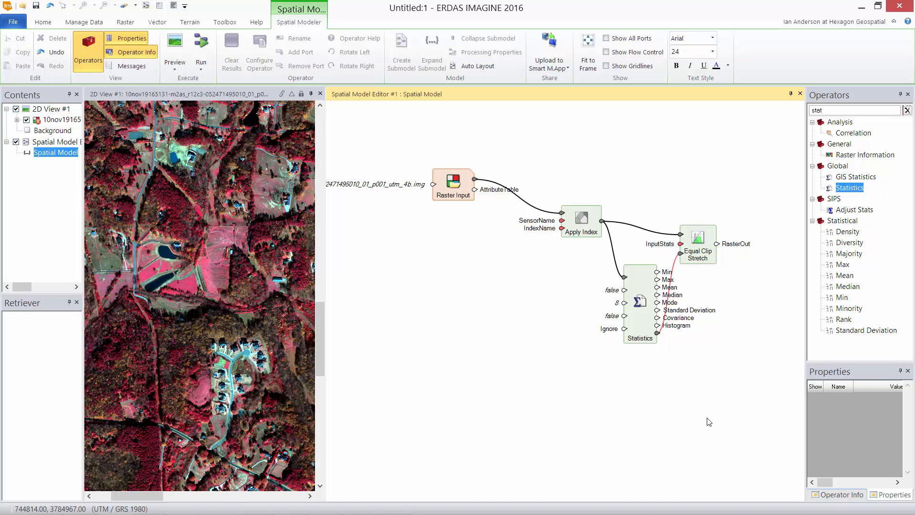
click(680, 253)
drag(680, 243, 657, 333)
Add a Favorites Preview operator fed by the Equal Clip Stretch output
click(906, 110)
click(812, 122)
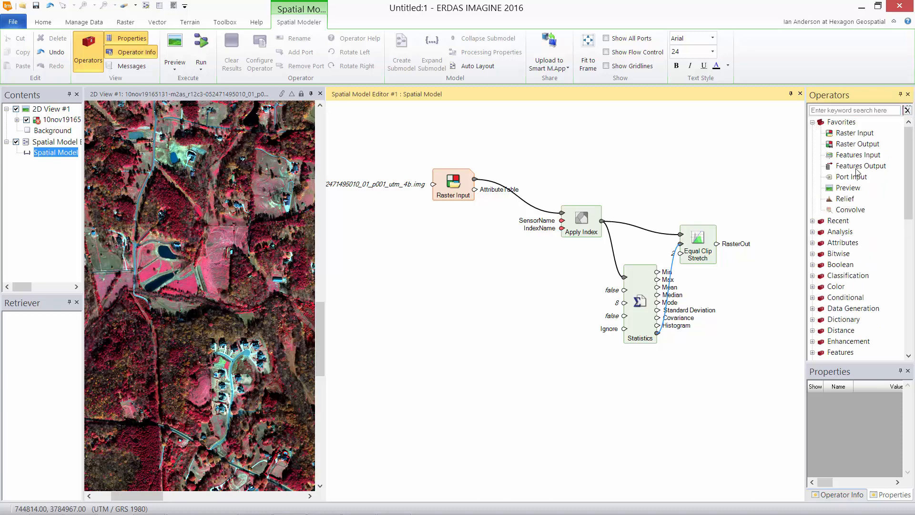
drag(848, 188, 772, 272)
drag(717, 243, 772, 286)
click(752, 279)
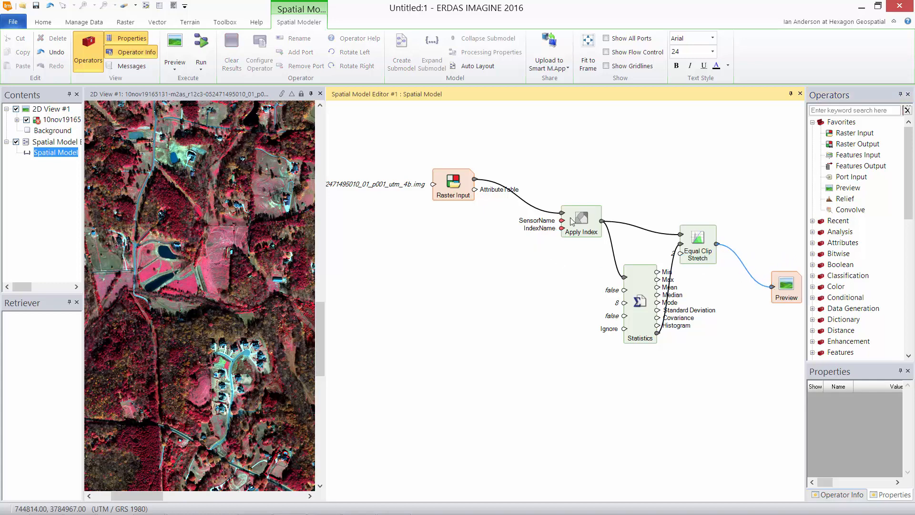
Set Apply Index's SensorName to WorldView-2 4-Band MS
click(582, 229)
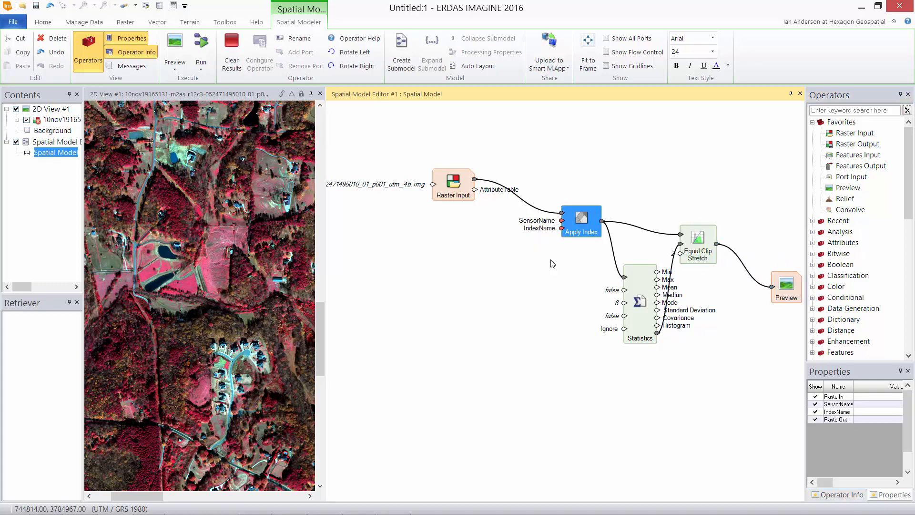
click(876, 405)
double_click(562, 222)
click(524, 267)
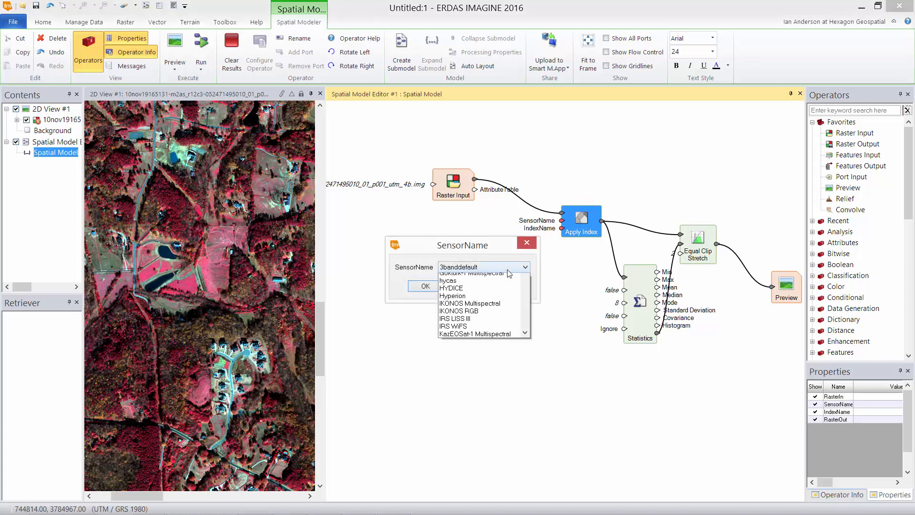
scroll(525, 381, down, 10)
scroll(531, 383, down, 3)
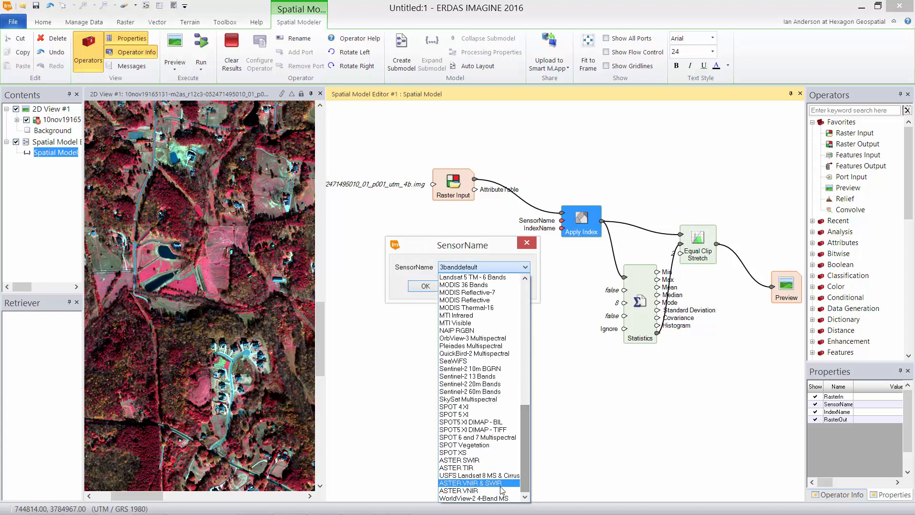
click(510, 498)
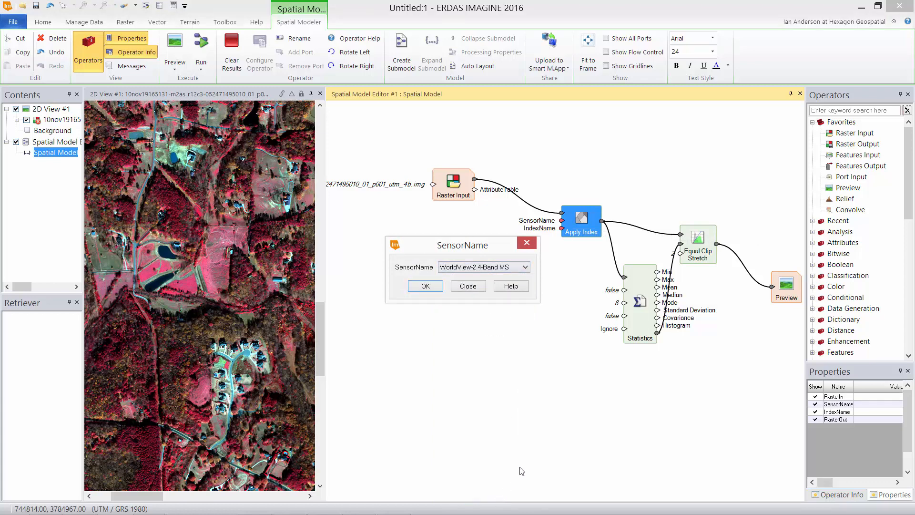
click(425, 285)
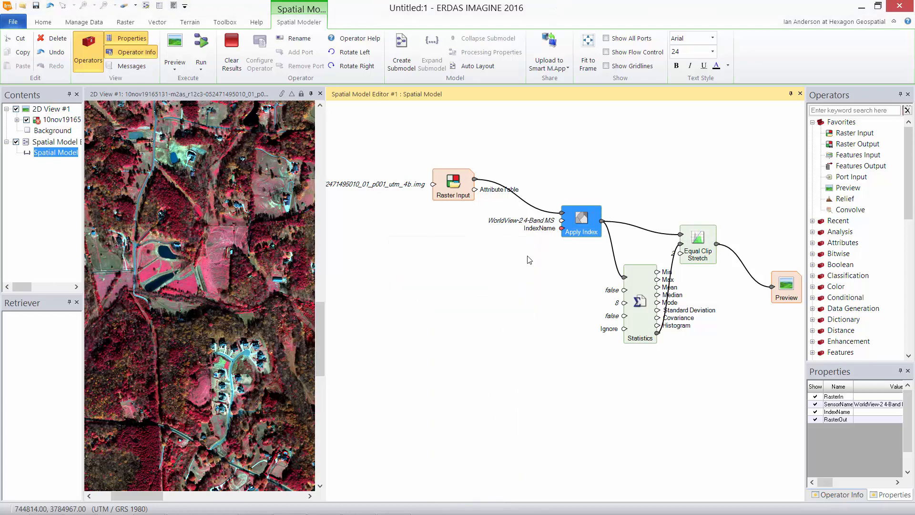
Set Apply Index's IndexName to NDVI
double_click(562, 228)
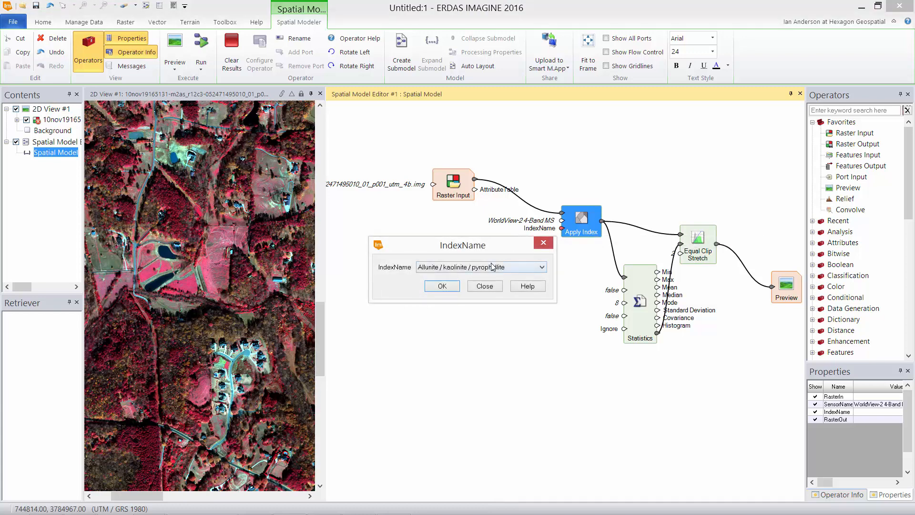
click(541, 267)
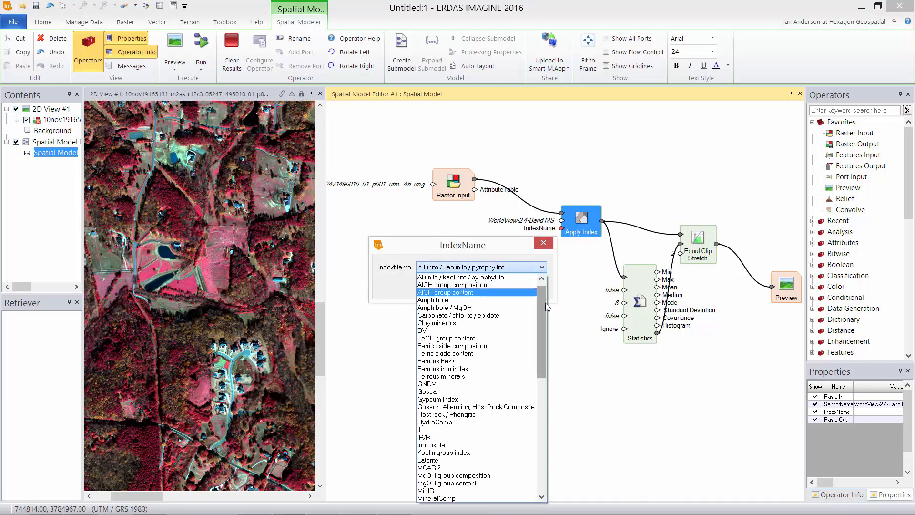
drag(545, 302, 524, 408)
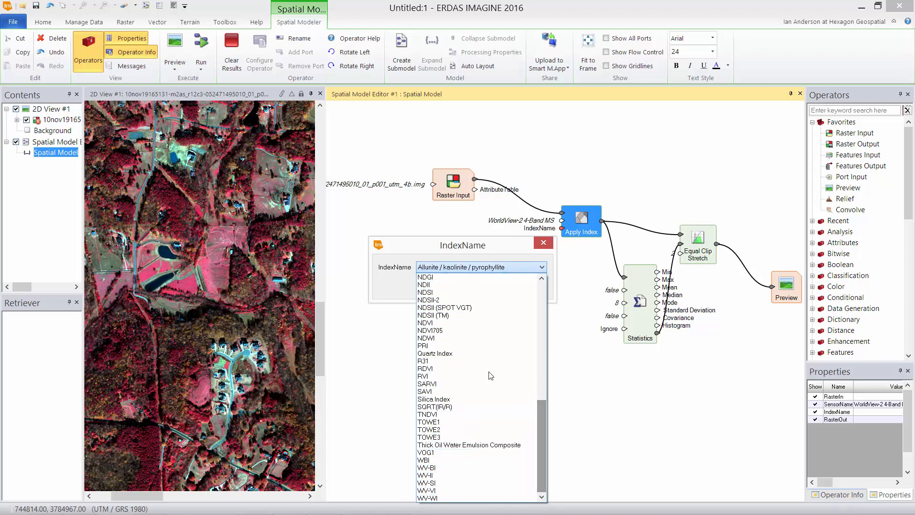
click(469, 322)
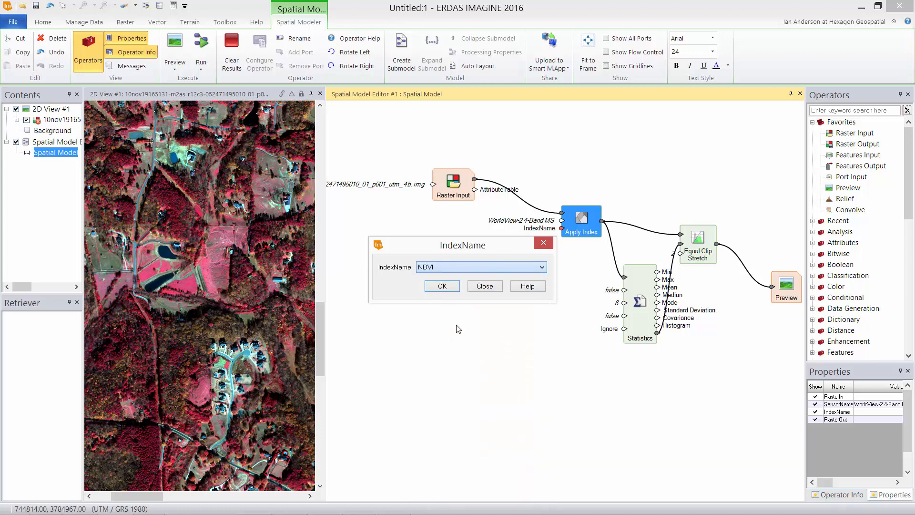
click(443, 286)
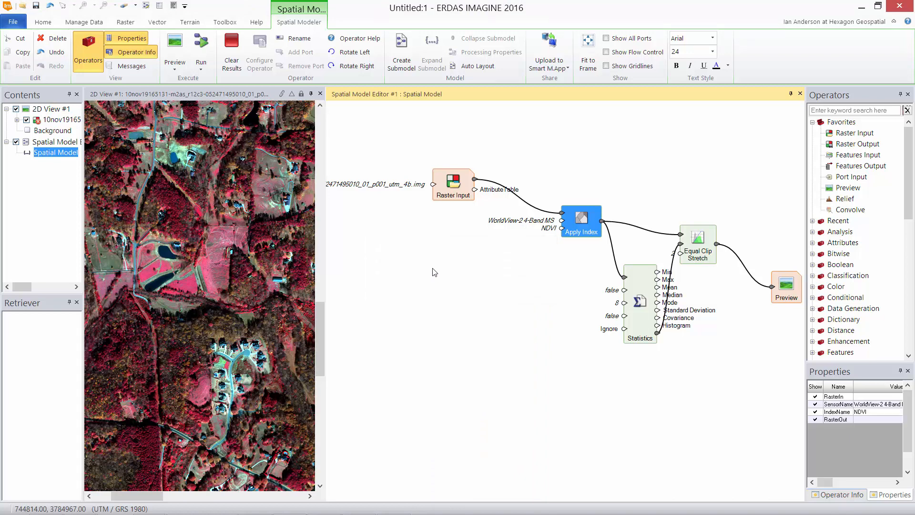
Split 2D View #1 vertically into two stacked views and widen the model editor
click(200, 91)
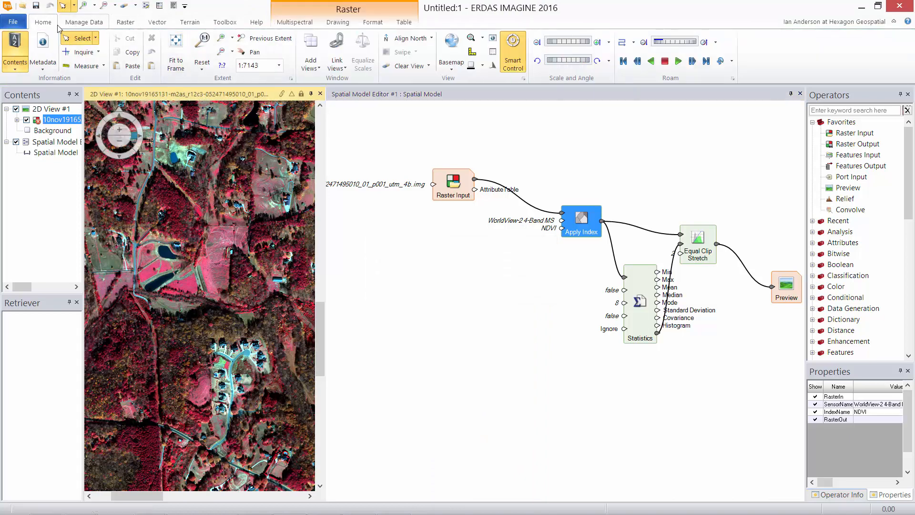
click(311, 53)
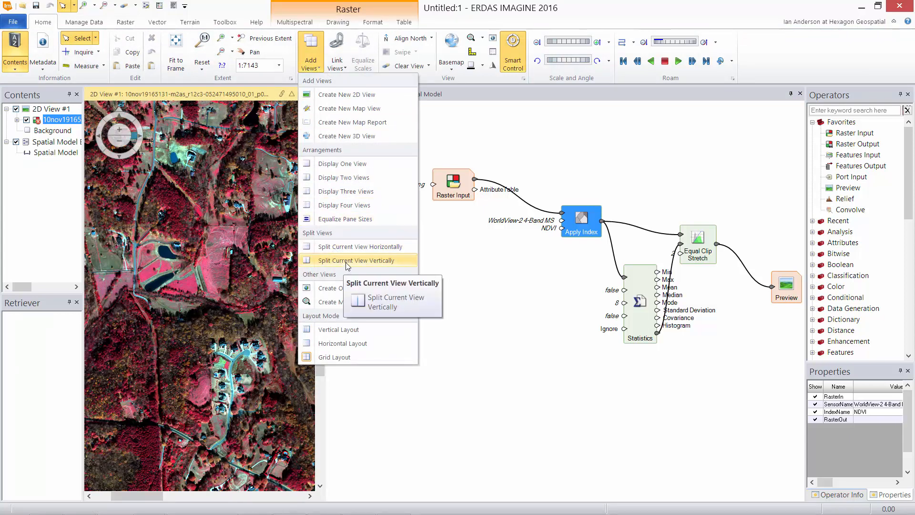
click(349, 247)
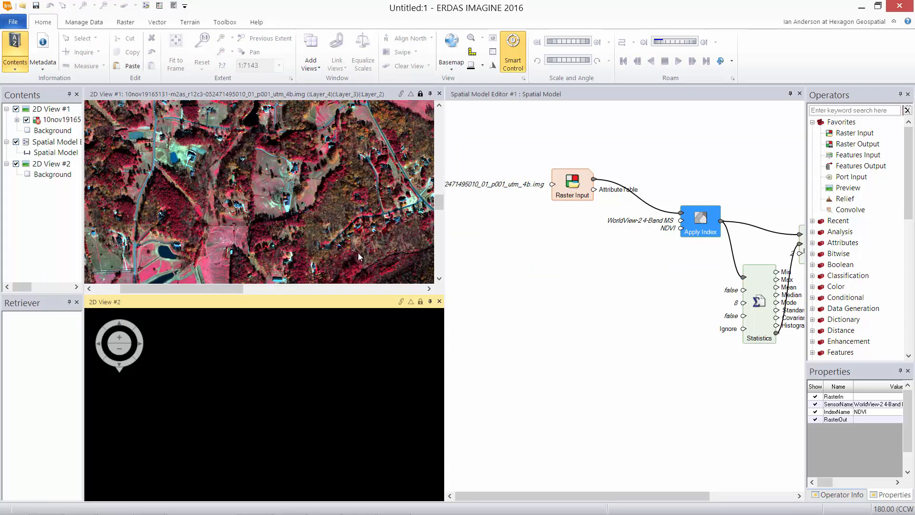
drag(446, 259, 297, 257)
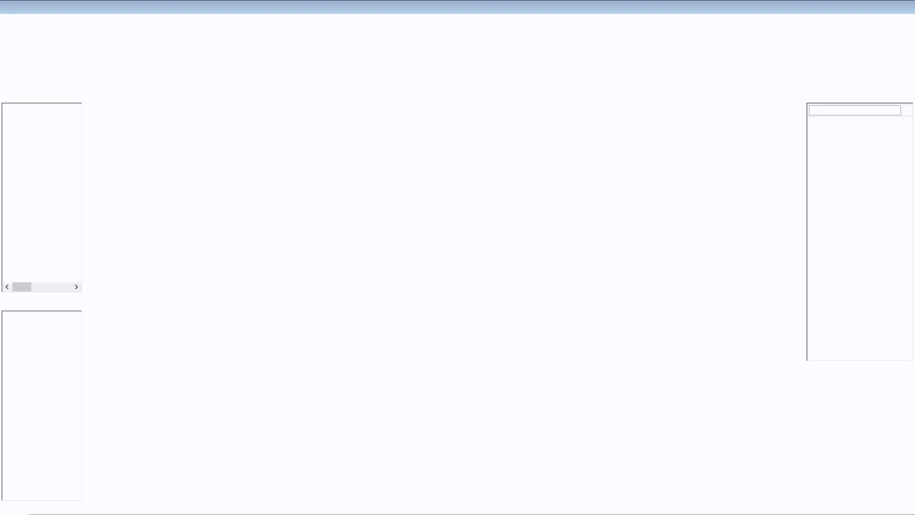
Preview the NDVI result in View #2, link and lock both views, and pan to the cul-de-sac
click(496, 330)
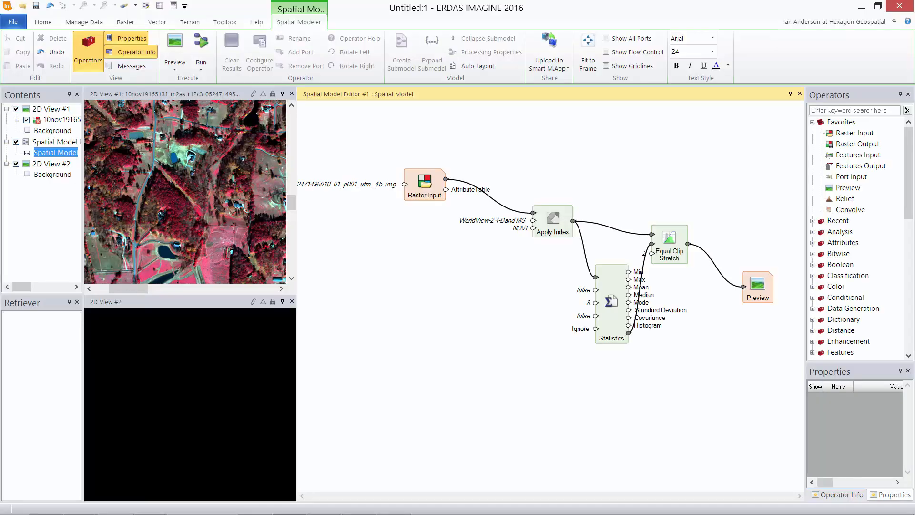
click(181, 53)
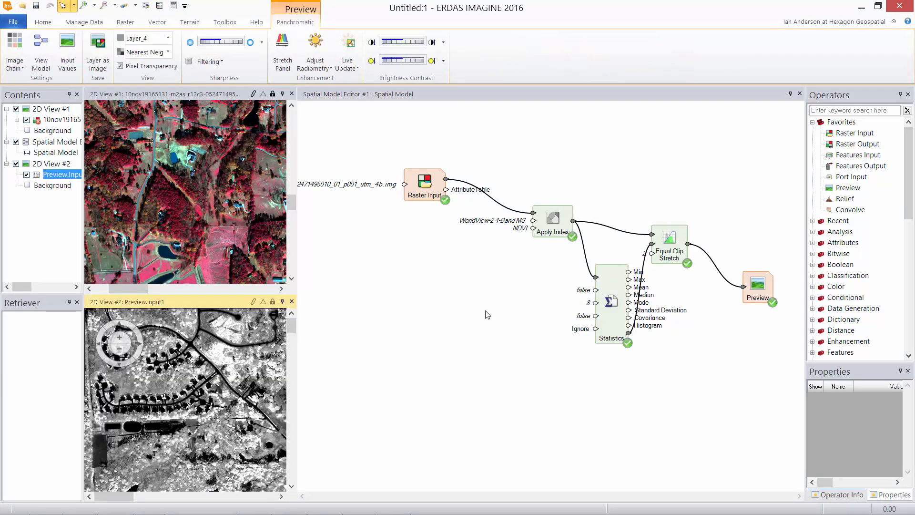
click(262, 264)
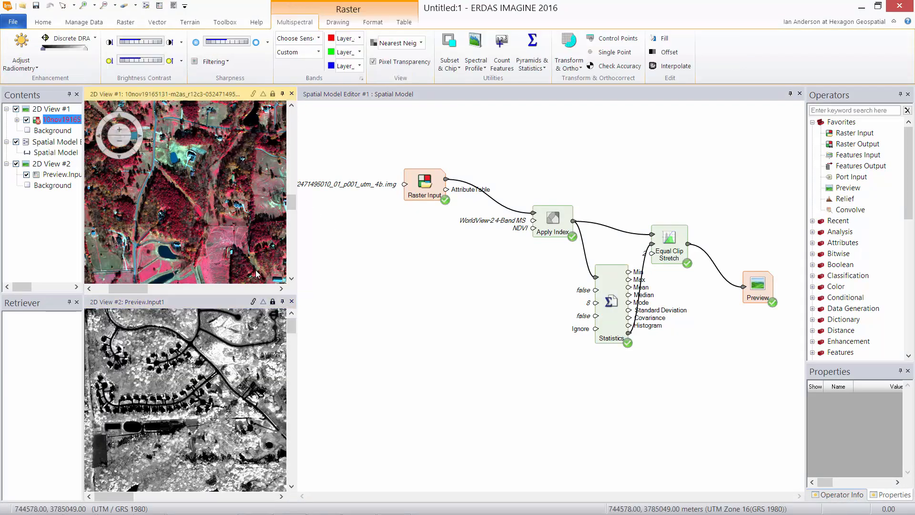
click(252, 302)
click(273, 302)
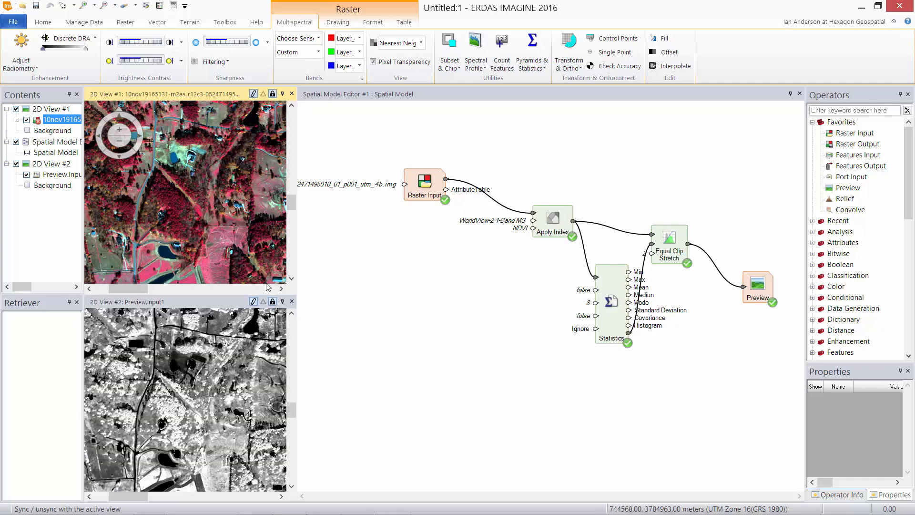
drag(252, 237, 260, 193)
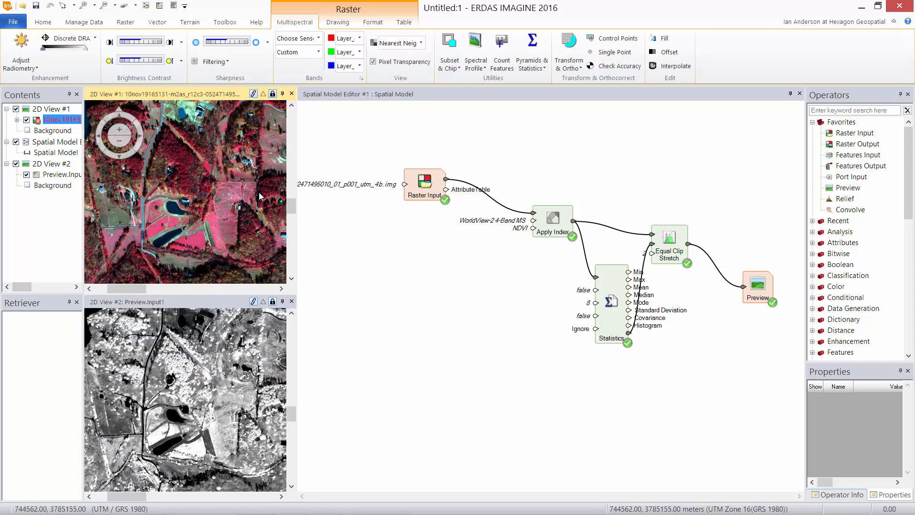
mouse_move(248, 235)
mouse_down()
mouse_move(203, 137)
mouse_move(183, 155)
mouse_move(179, 147)
mouse_move(244, 175)
mouse_up()
mouse_move(239, 219)
mouse_down()
mouse_move(232, 179)
mouse_move(209, 204)
mouse_move(184, 192)
mouse_up()
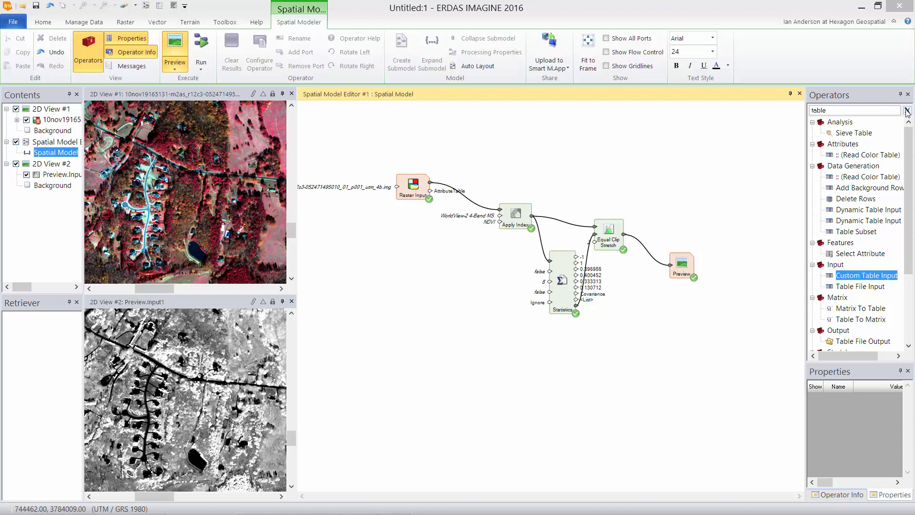
Turn off the model preview and disconnect the Preview operator, moving it aside
click(906, 111)
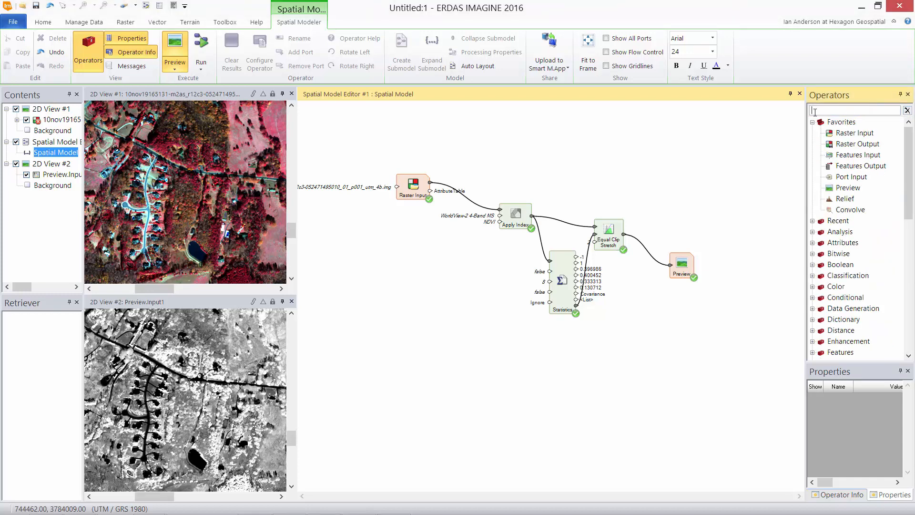
click(174, 50)
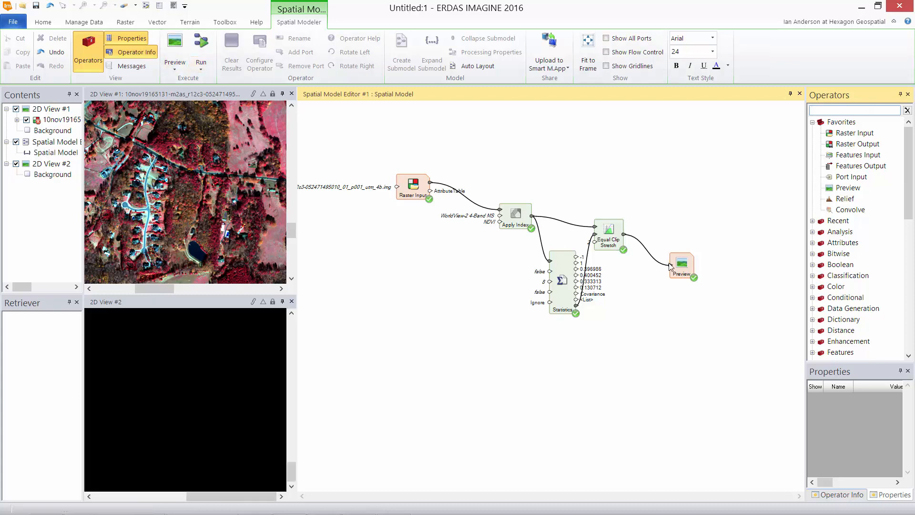
drag(671, 266, 744, 281)
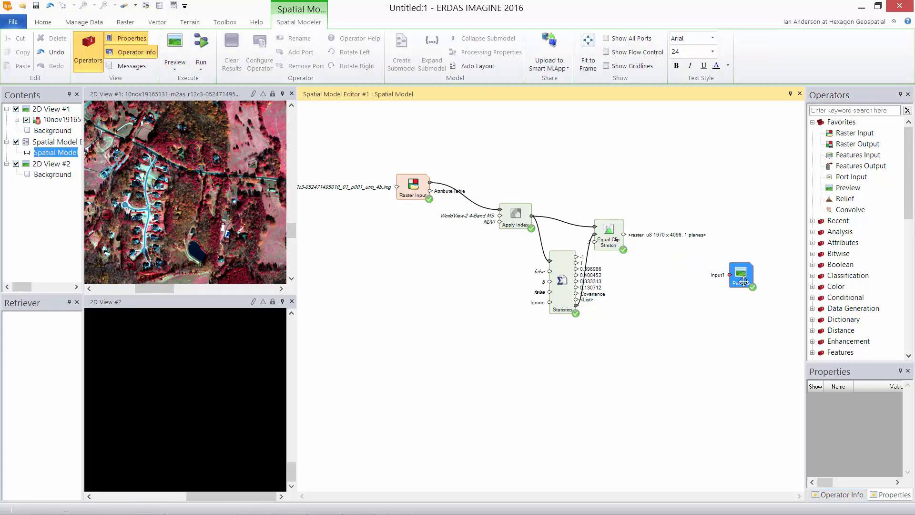
Add an Apply Color Table operator found by searching 'color'
click(829, 113)
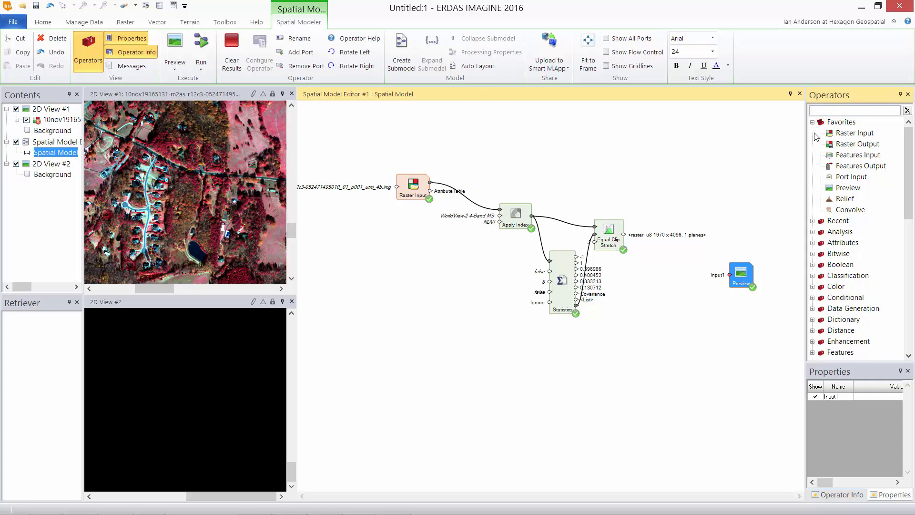
text(color)
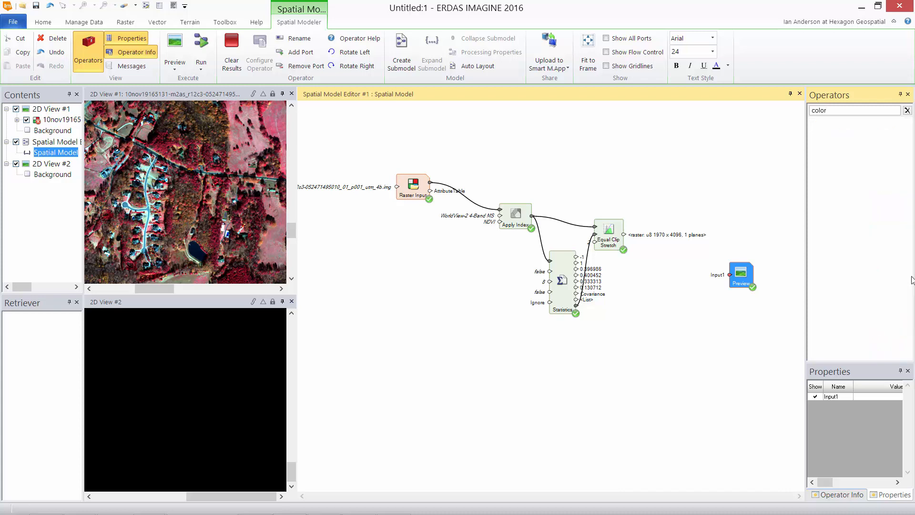
scroll(862, 354, down, 3)
drag(870, 355, 679, 205)
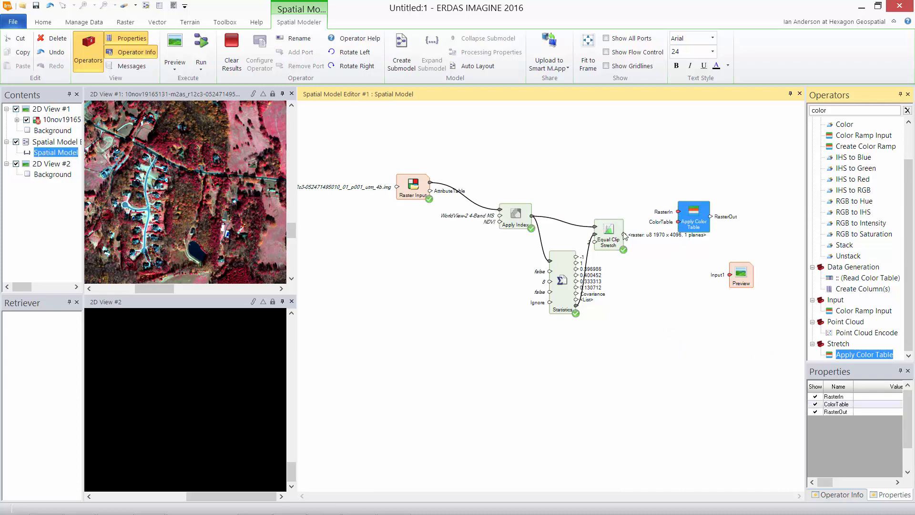
drag(624, 234, 678, 212)
Connect Equal Clip Stretch's output to Apply Color Table and search operators for 'table'
click(679, 320)
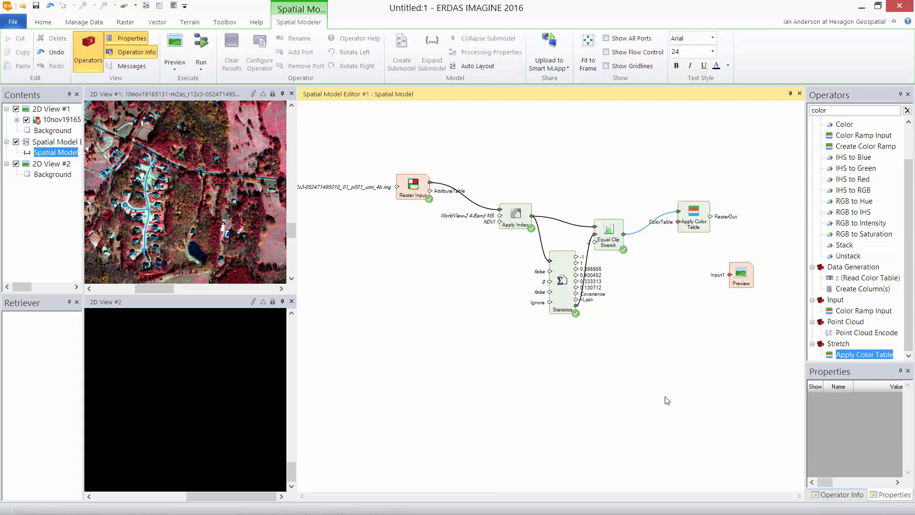
click(911, 111)
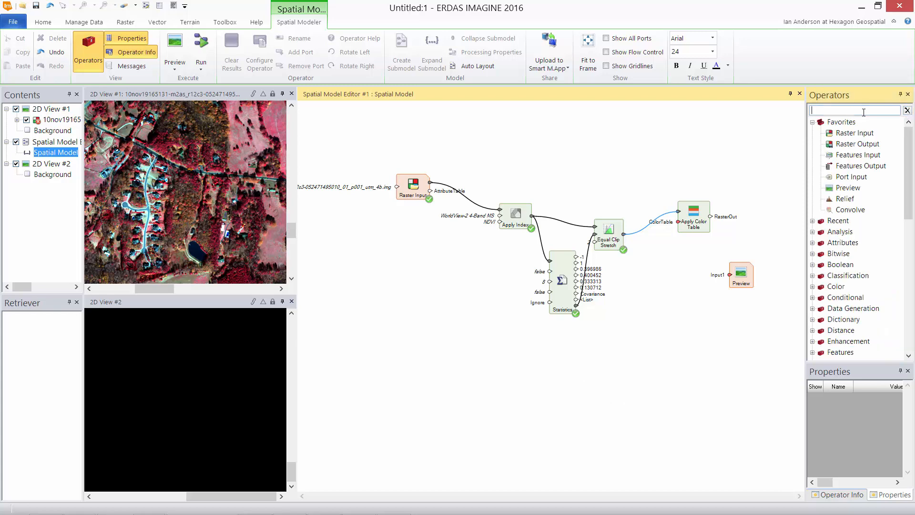
text(table)
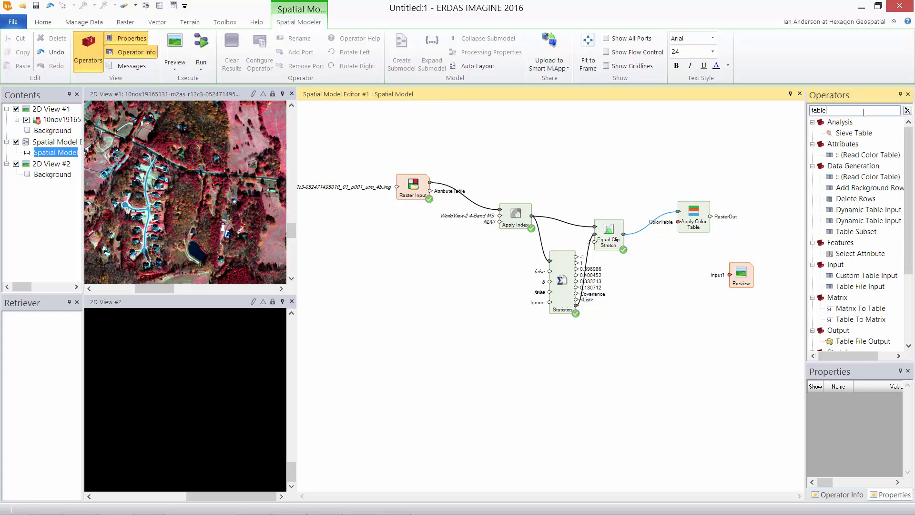
scroll(900, 258, down, 3)
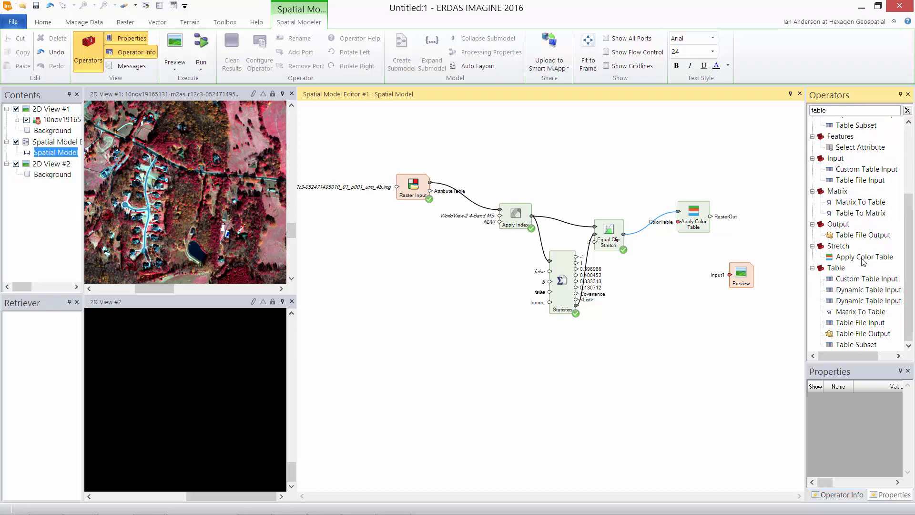
Add a Custom Table Input wired into the ColorTable port and open its Table Source settings
drag(860, 170, 511, 355)
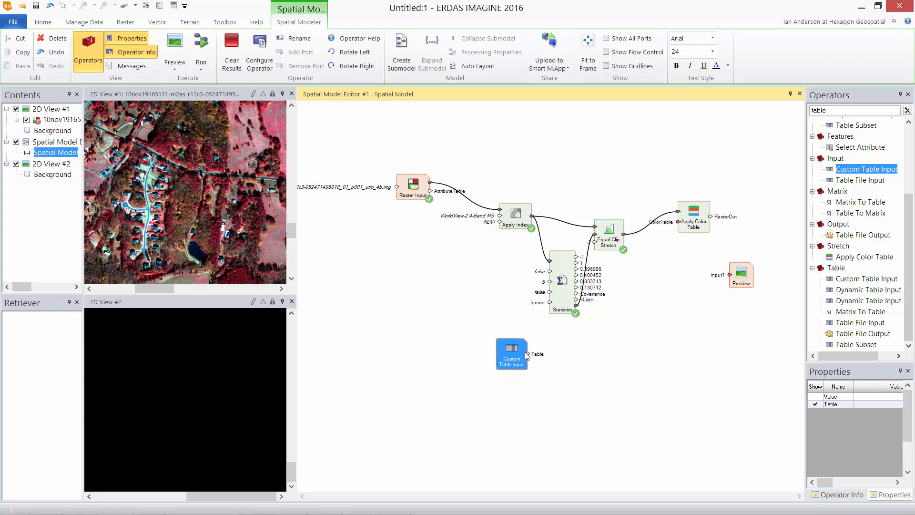
drag(529, 353, 679, 221)
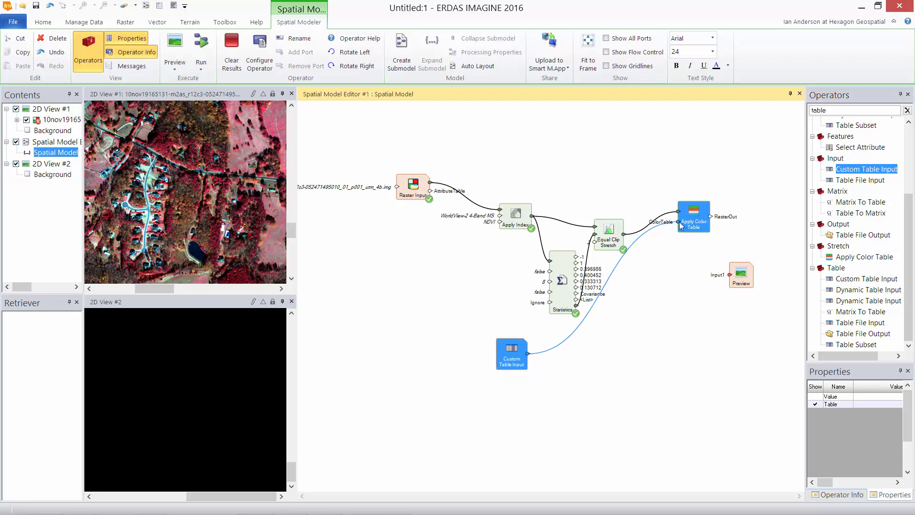
click(515, 361)
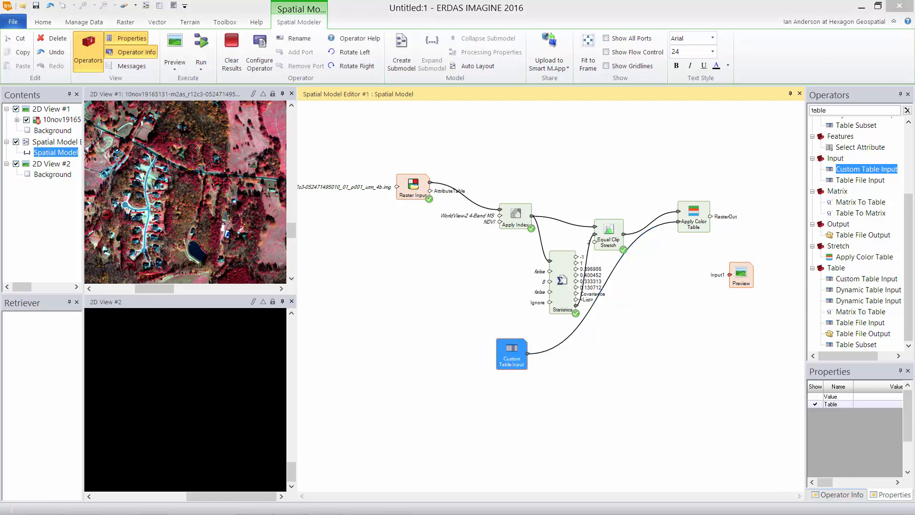
drag(271, 280, 295, 244)
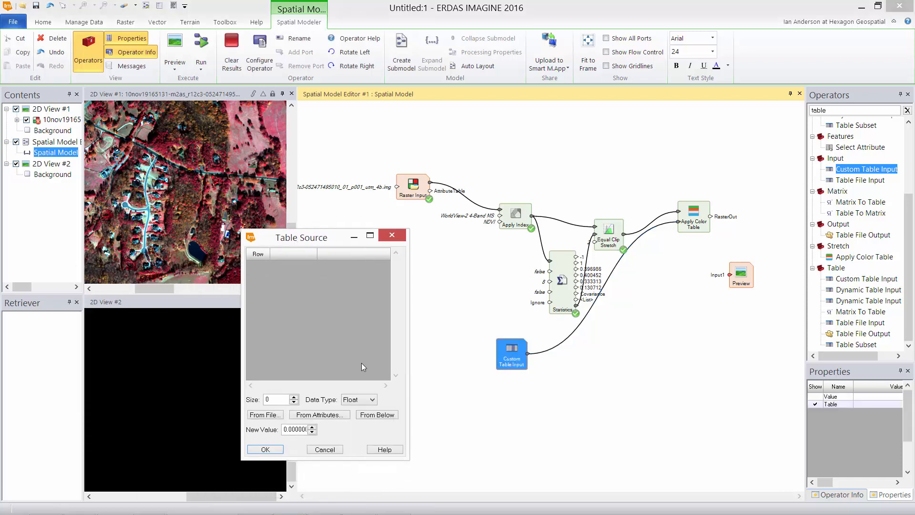
Load the 256-entry colour table bry.tbl from C:\Temp into the Custom Table Input as Color data
click(373, 401)
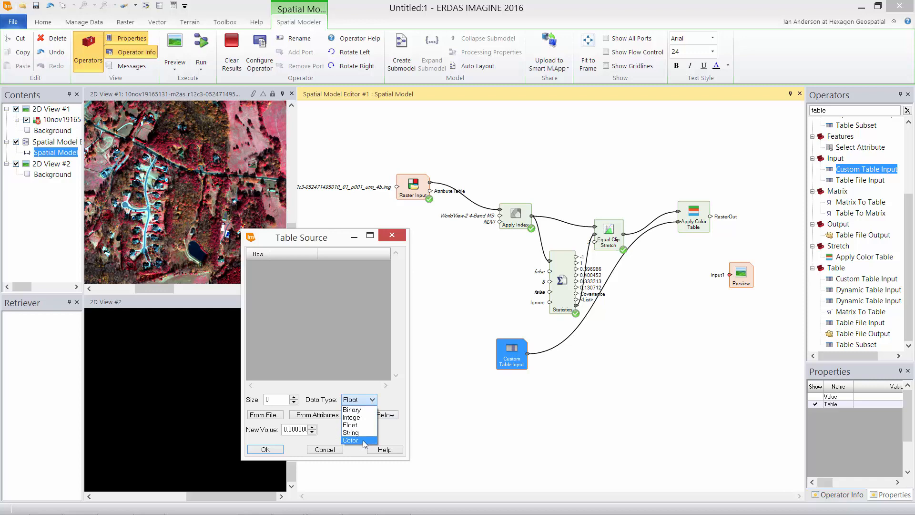
click(363, 439)
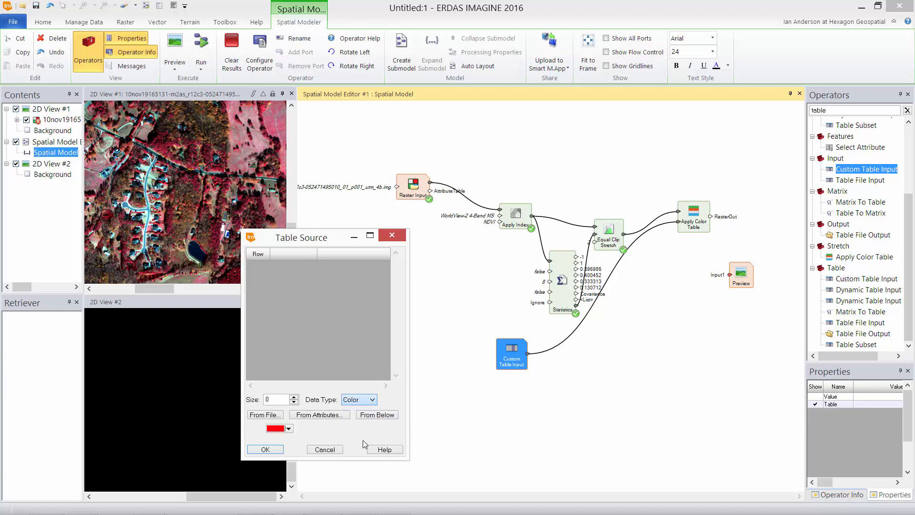
click(271, 416)
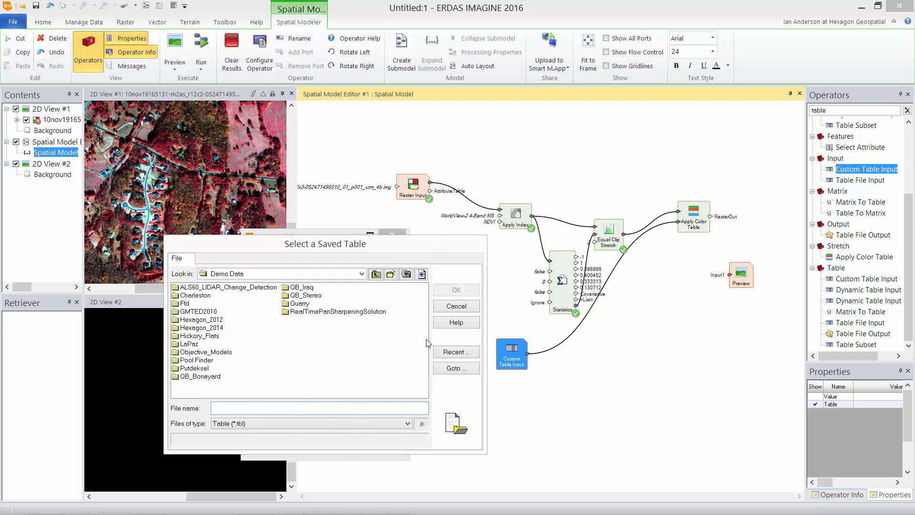
click(376, 274)
double_click(279, 327)
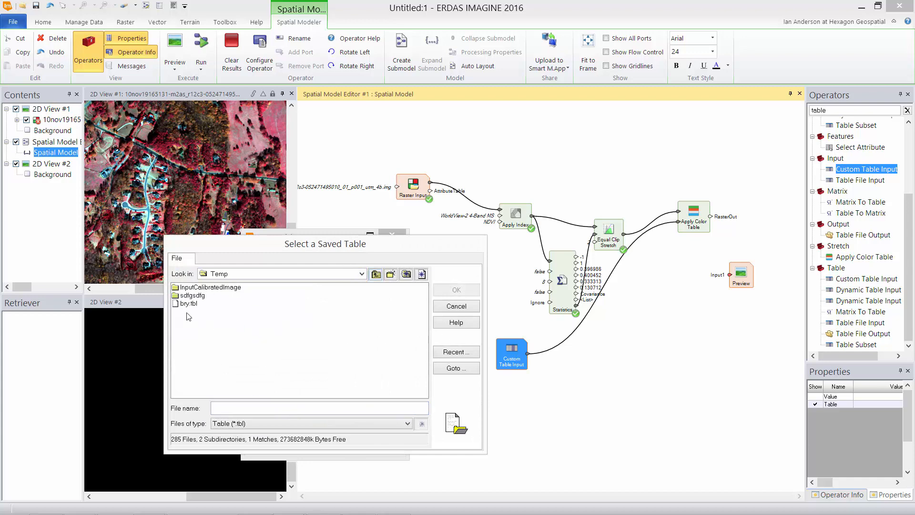
double_click(185, 303)
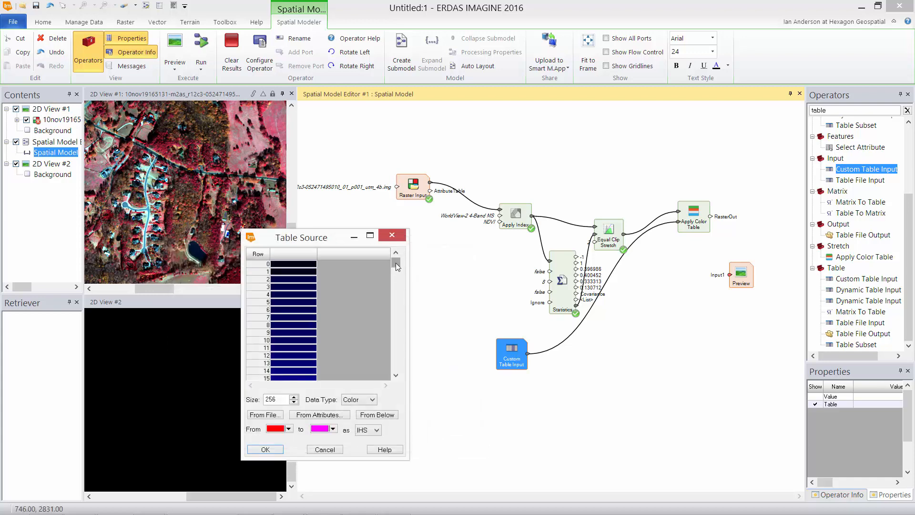
drag(396, 263, 400, 375)
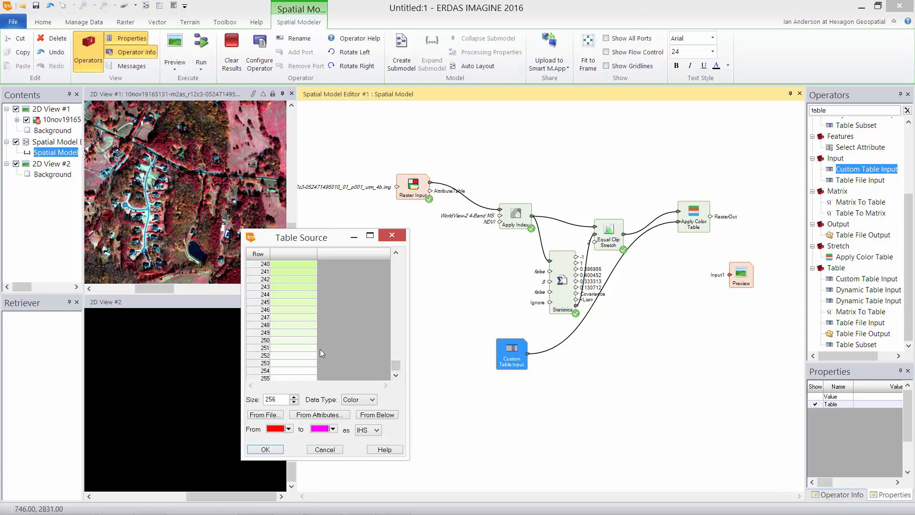
click(265, 449)
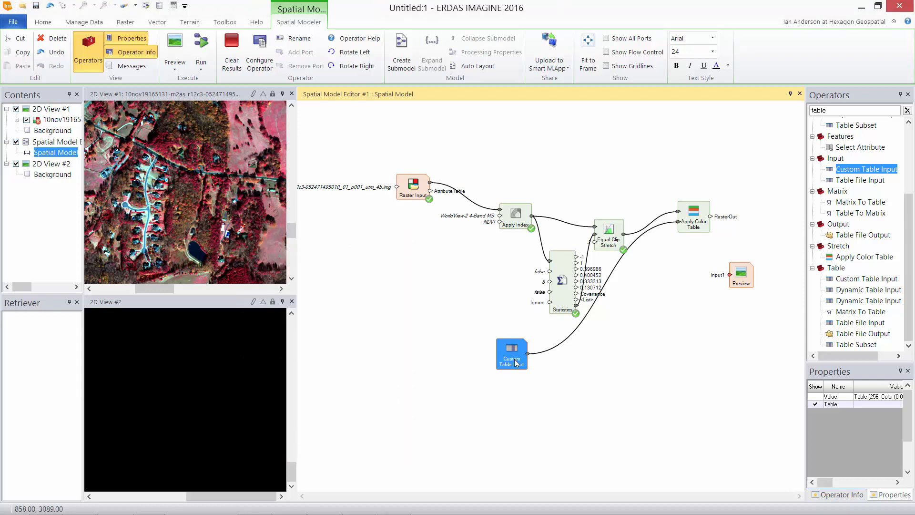
Expose the 256-element Color Table value on the table node and add a Max operator
click(814, 396)
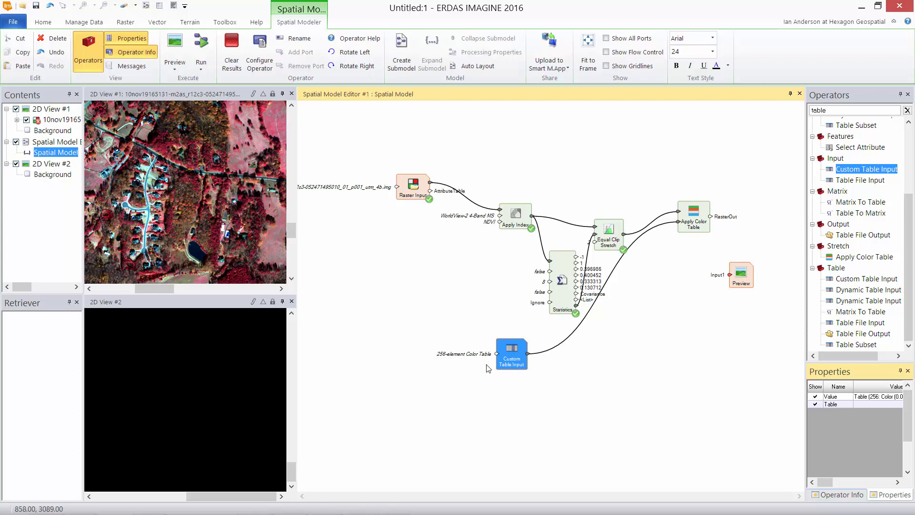
click(586, 391)
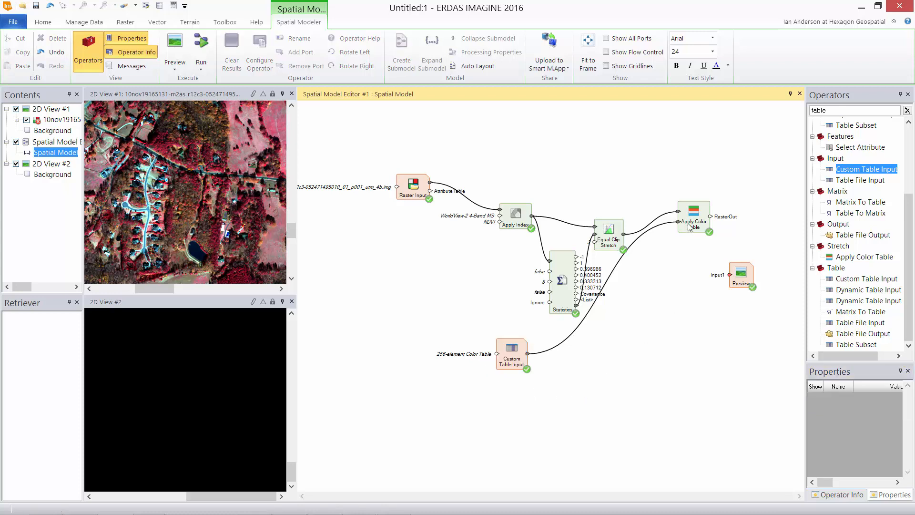
click(840, 110)
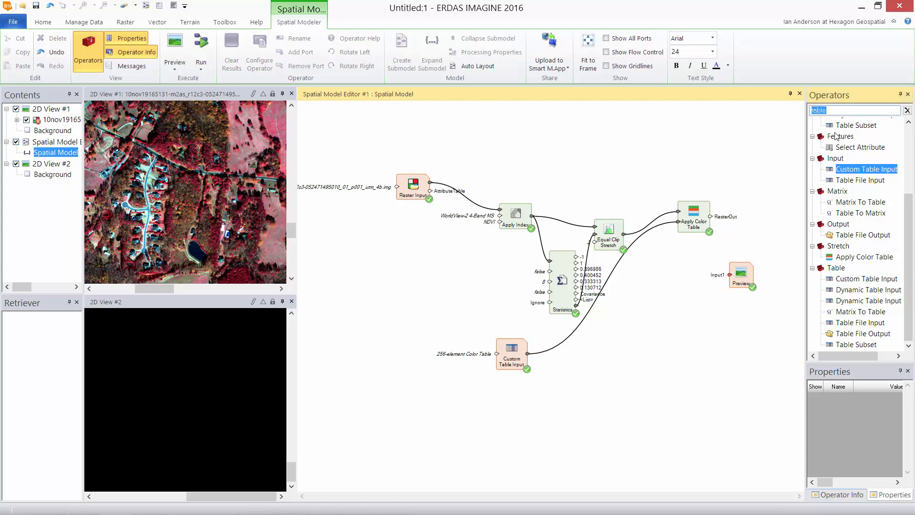
text(max)
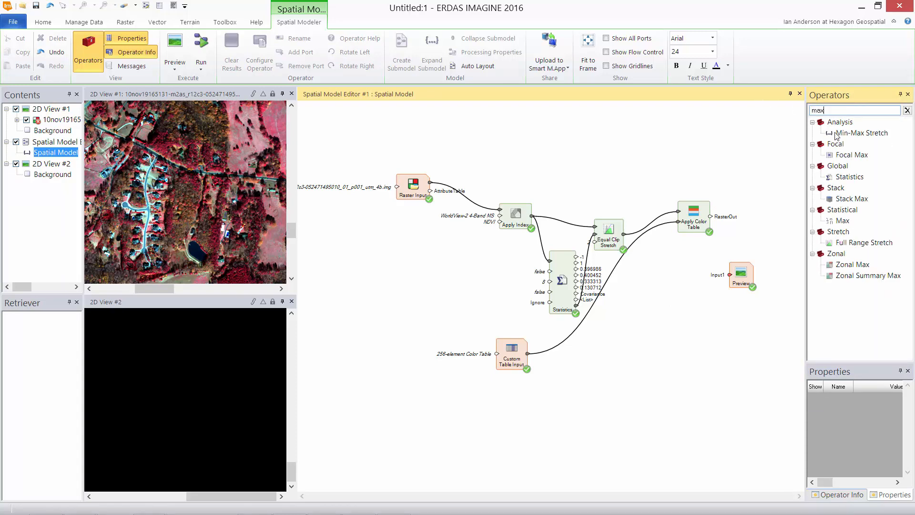
drag(841, 221, 738, 240)
Wire Apply Color Table into Max Input 1, set Input 2 to 1, and place Preview beside Max
drag(744, 279, 786, 297)
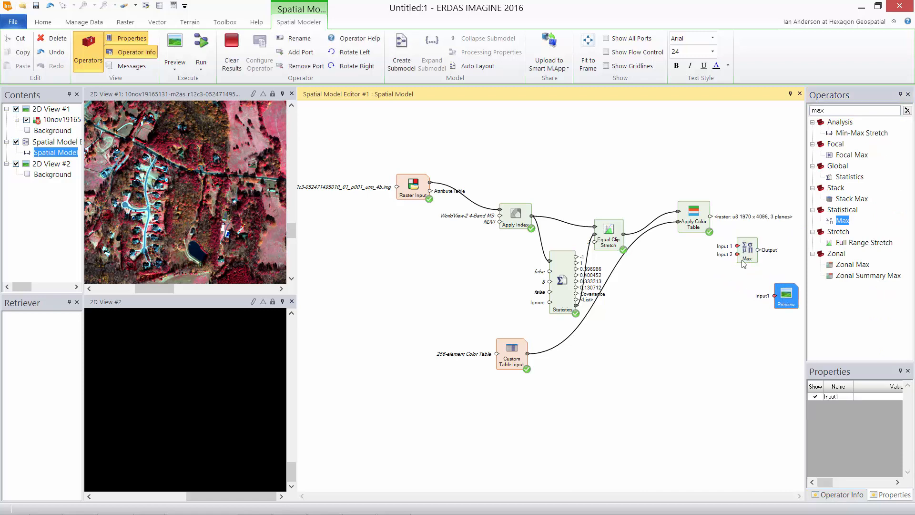
drag(709, 217, 738, 246)
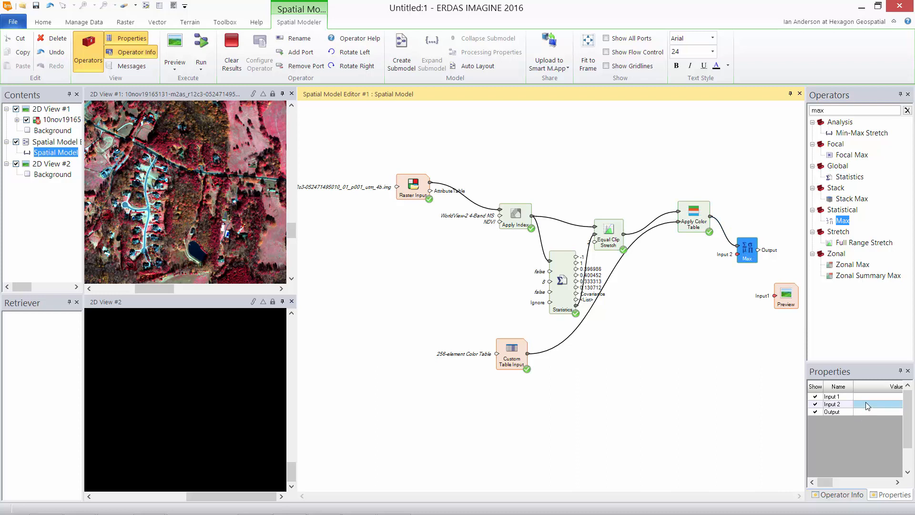
click(866, 404)
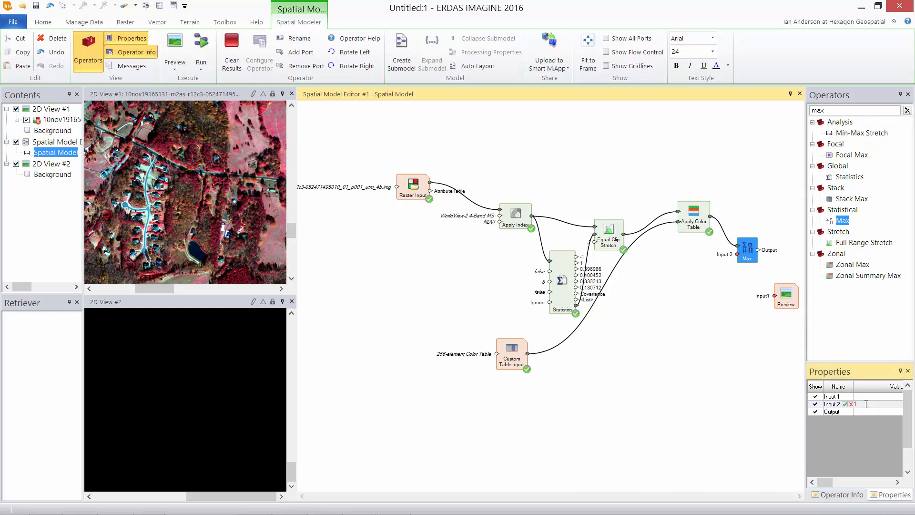
key(Return)
click(736, 373)
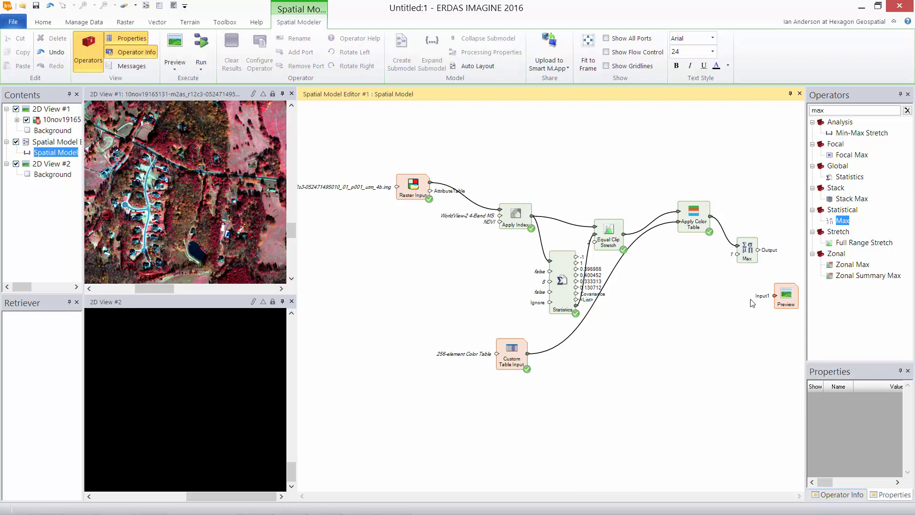
drag(787, 300, 785, 219)
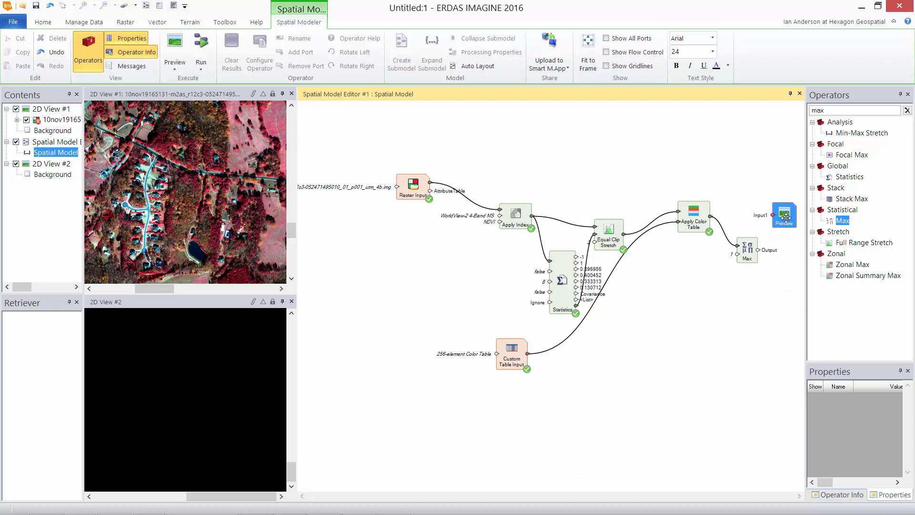
Add a Raster Output operator and connect Max's output to it and the Preview
click(906, 110)
drag(857, 144, 777, 297)
mouse_move(758, 250)
mouse_down()
mouse_move(768, 307)
mouse_move(778, 305)
mouse_move(785, 292)
mouse_move(766, 228)
mouse_move(773, 215)
mouse_up()
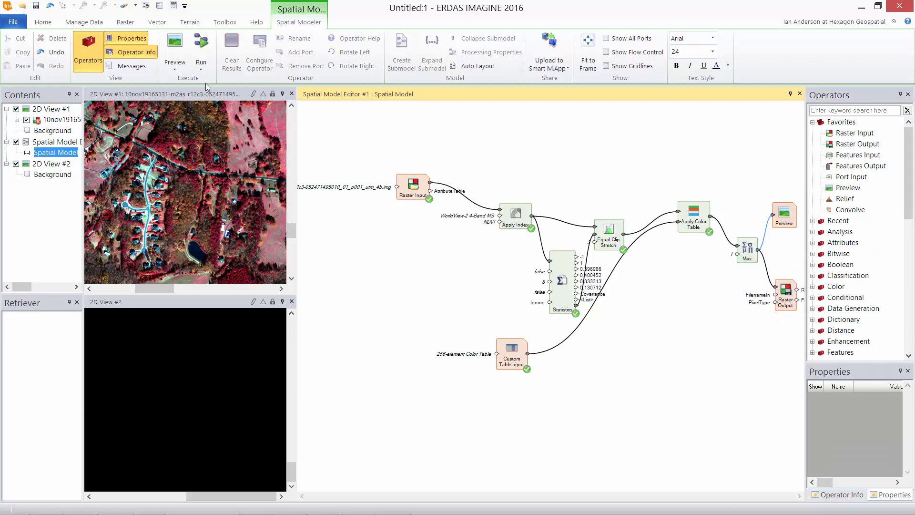
Run the preview and pan the linked views to inspect the colour-coded vegetation image
click(176, 50)
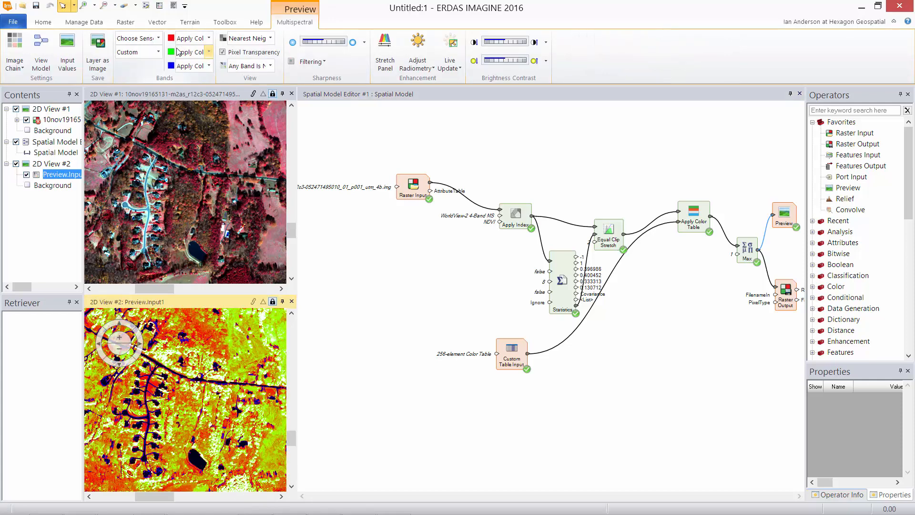
drag(215, 277, 183, 197)
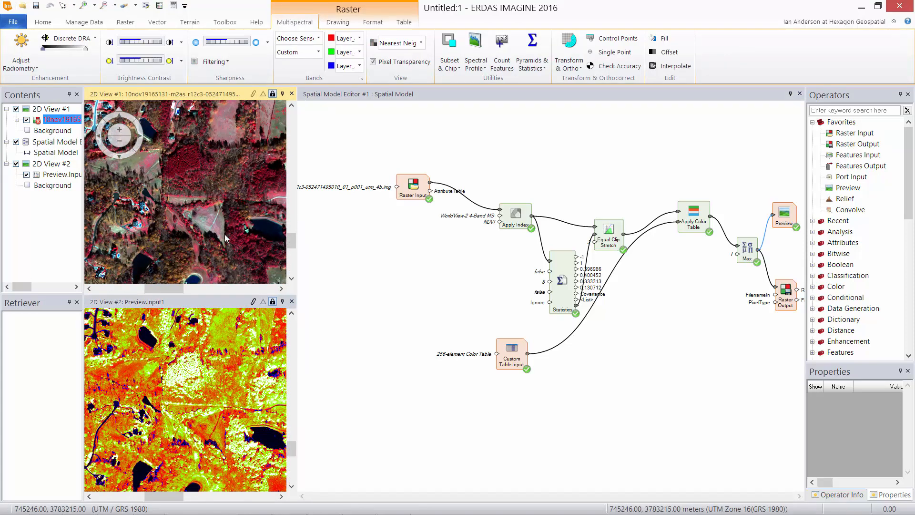
drag(226, 238, 149, 239)
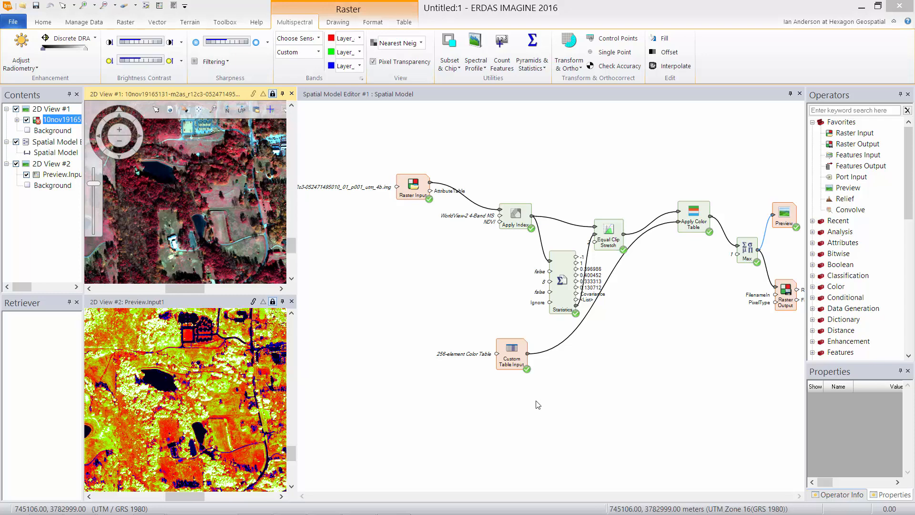
click(442, 91)
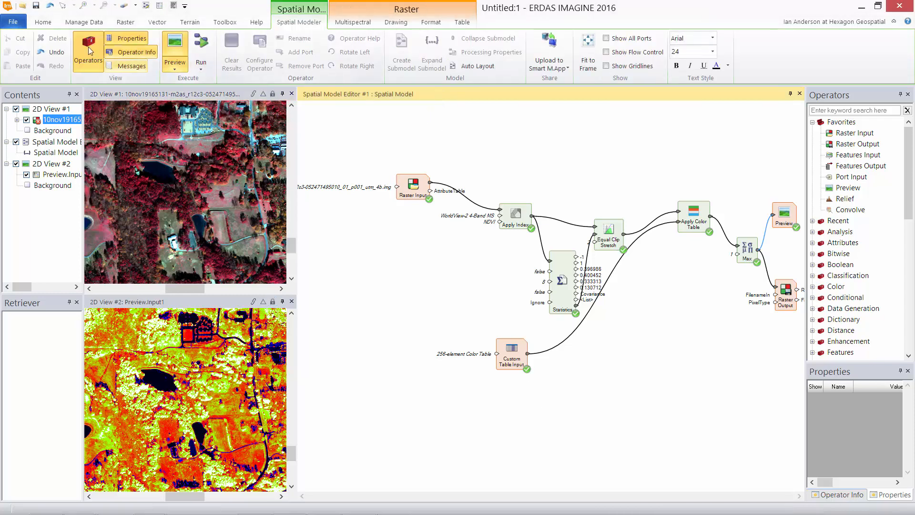
Save the spatial model under the new name Vegetation_Health as vegetation_health.gmdx in Temp
click(13, 23)
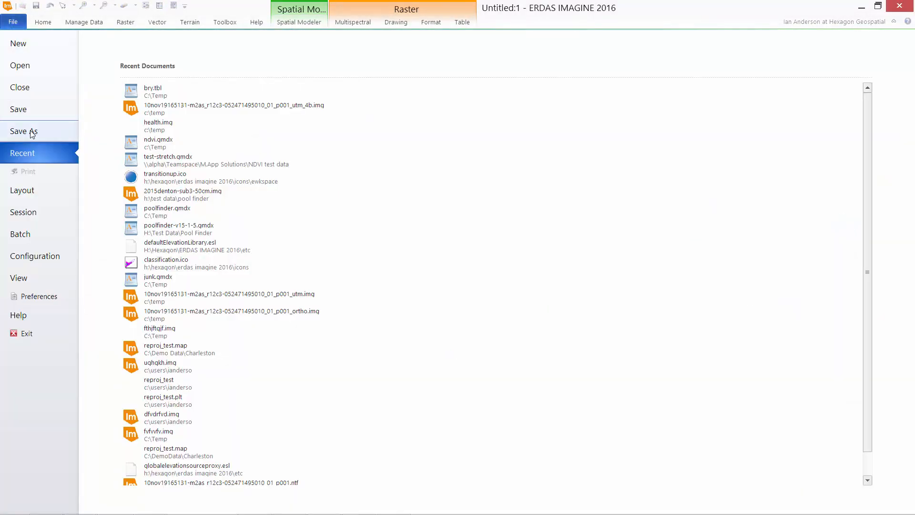
click(32, 134)
click(170, 93)
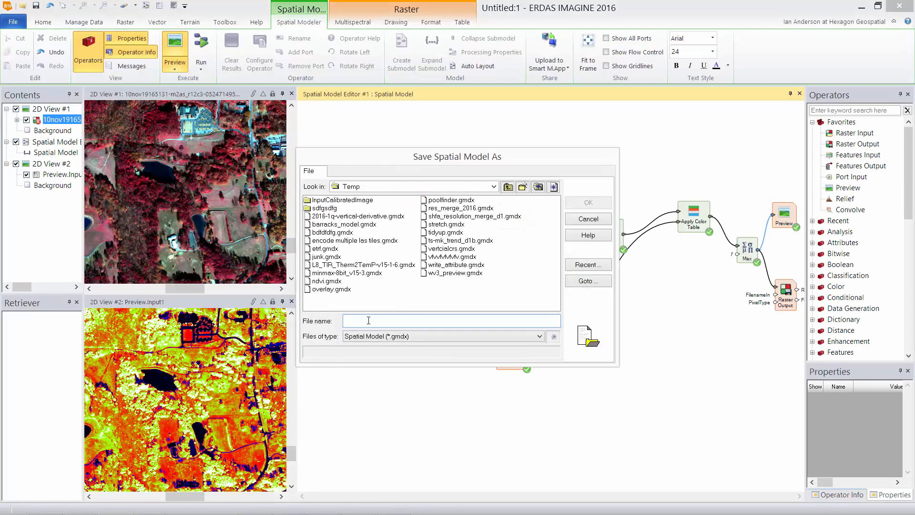
text(Vegetation_Health)
click(587, 203)
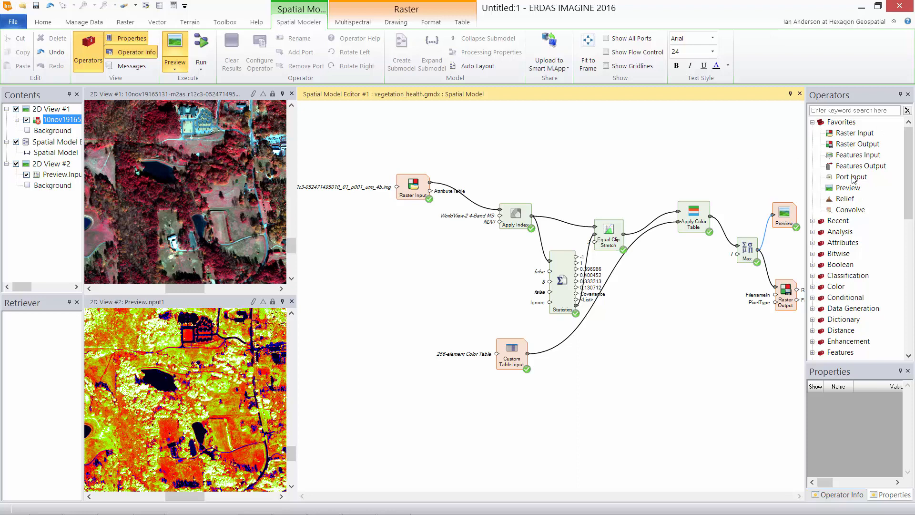
Add four Port Input nodes, wiring them to Raster Input, Apply Index, Custom Table Input and Raster Output
drag(851, 177, 333, 218)
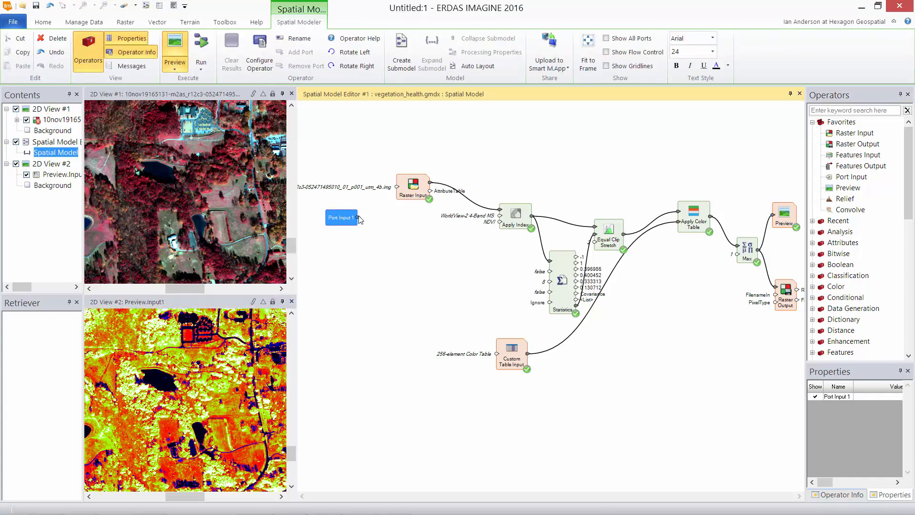
drag(359, 219, 397, 187)
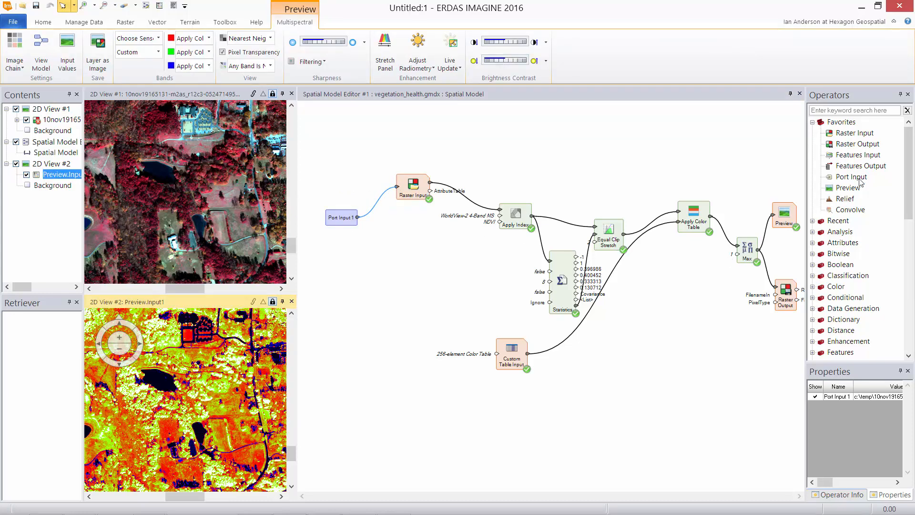
drag(859, 181, 501, 220)
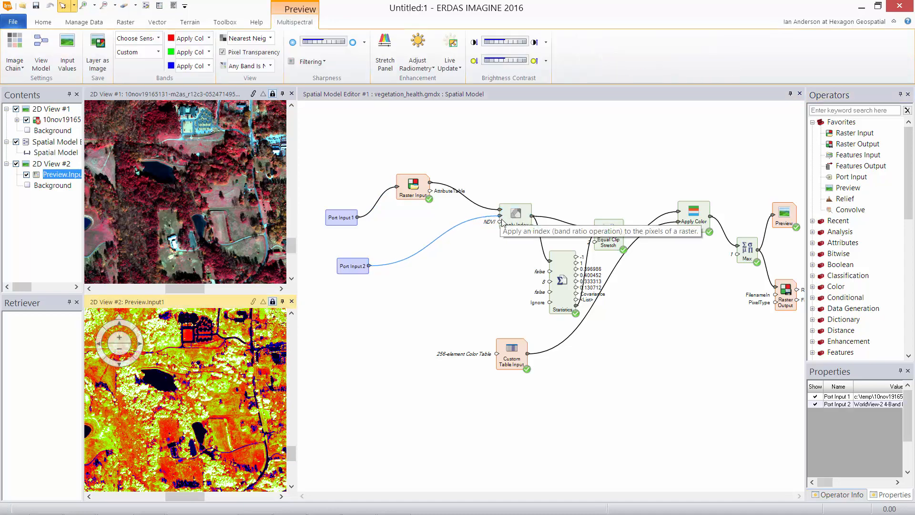
drag(857, 176, 498, 355)
click(852, 177)
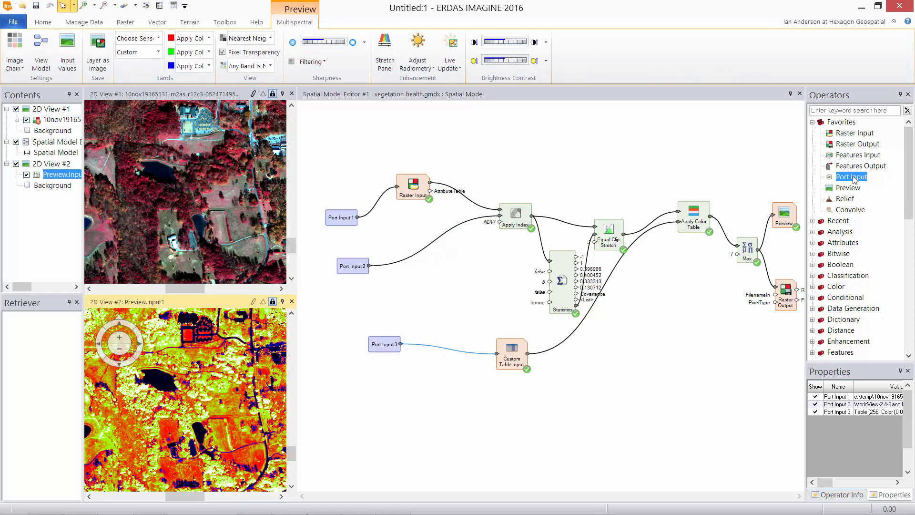
drag(853, 179, 775, 294)
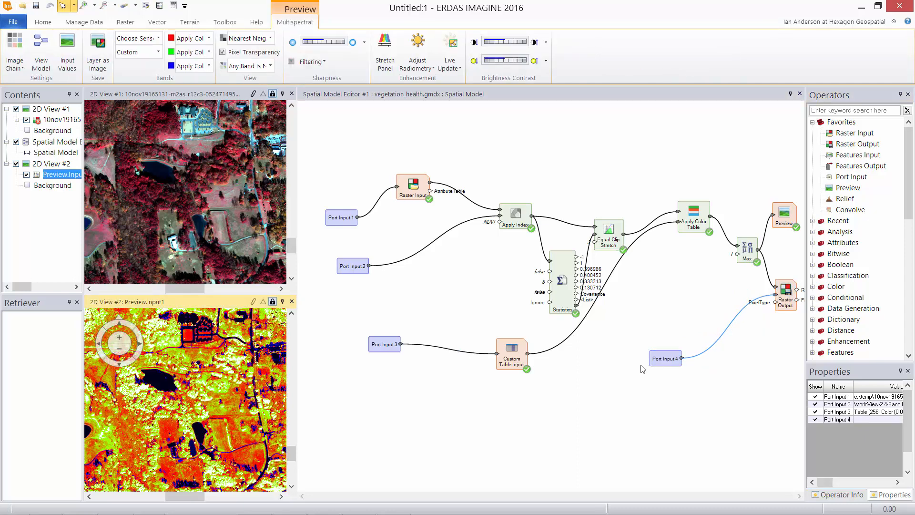
Rename Port Input 1 to Input Image and Port Input 2 to Sensor Name
double_click(347, 226)
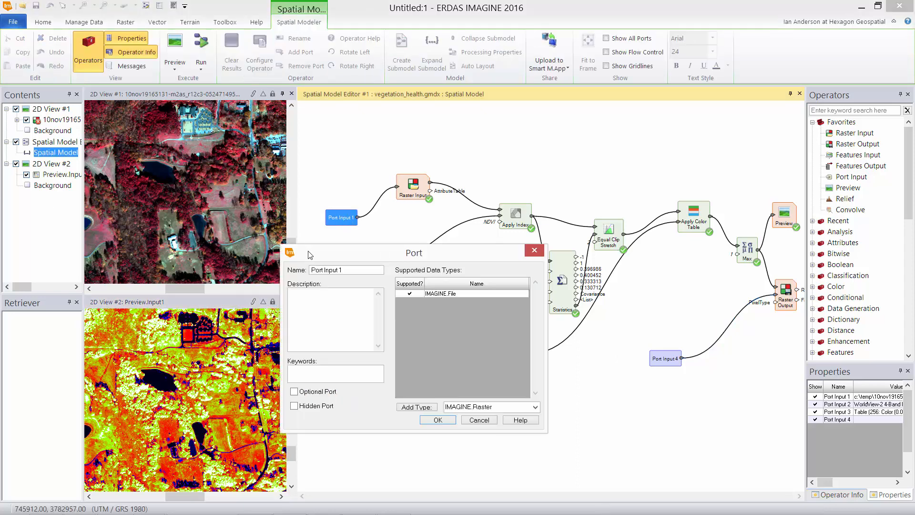
triple_click(317, 270)
text(Input Image)
click(441, 419)
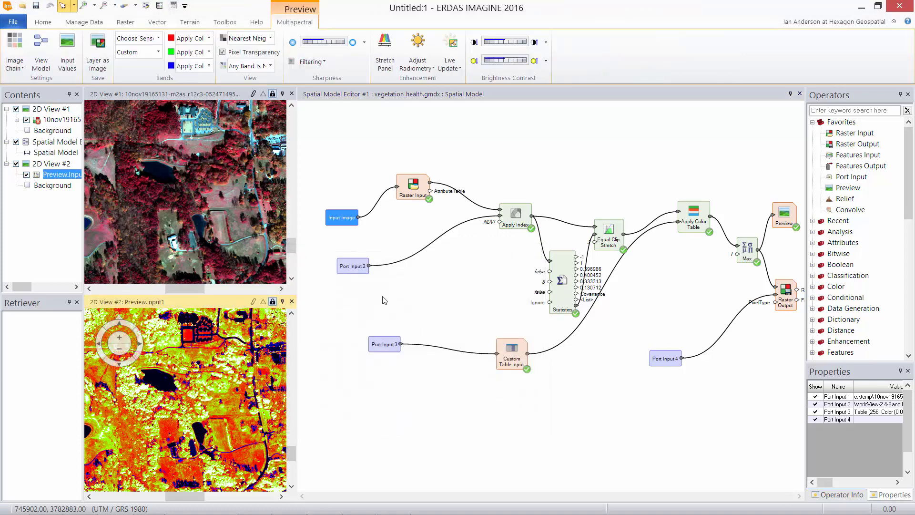
double_click(352, 267)
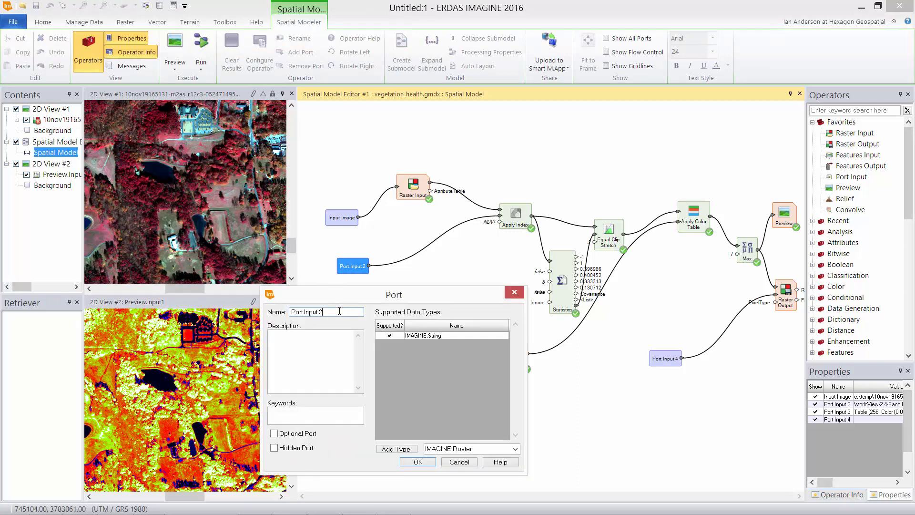
drag(324, 311, 273, 305)
text(Sensor Name)
click(418, 462)
Rename Port Inputs 3 and 4 to Color scheme and Output Image, then save the model
click(381, 344)
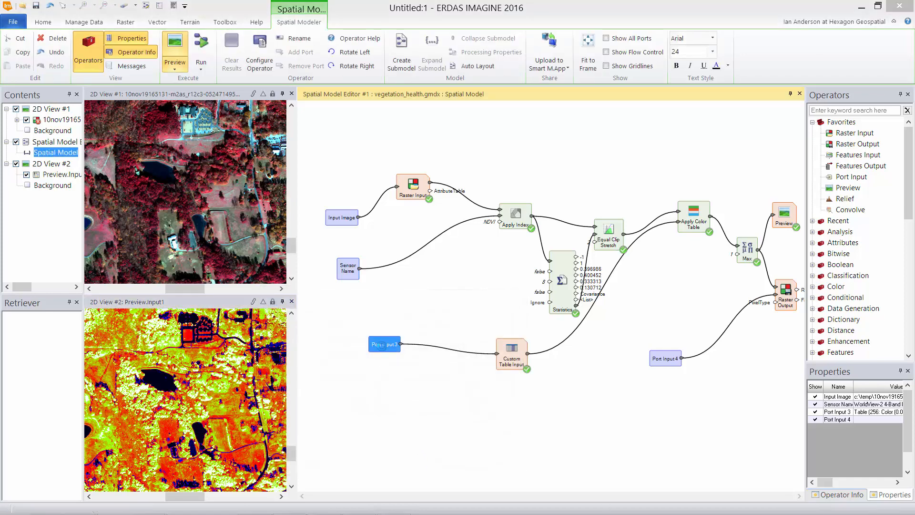
double_click(381, 344)
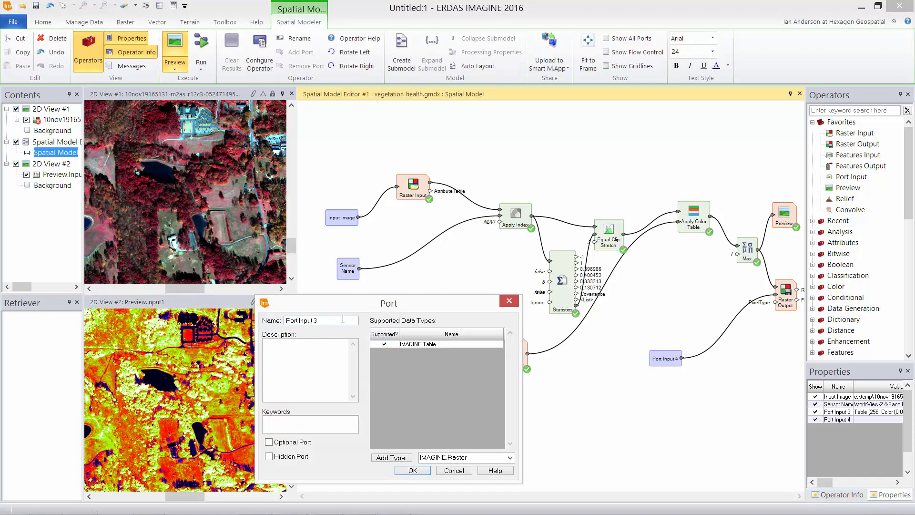
drag(342, 319, 283, 314)
text(CColor scheme)
click(412, 470)
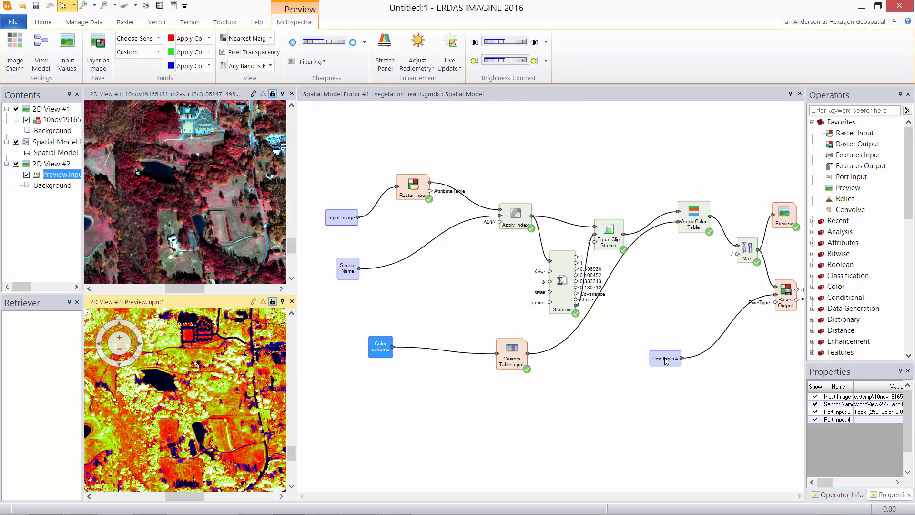
click(665, 358)
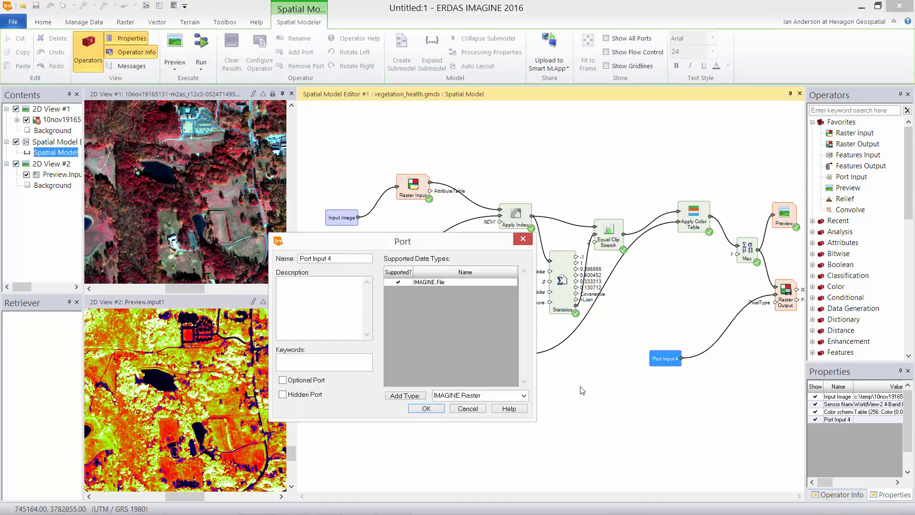
drag(291, 251, 262, 256)
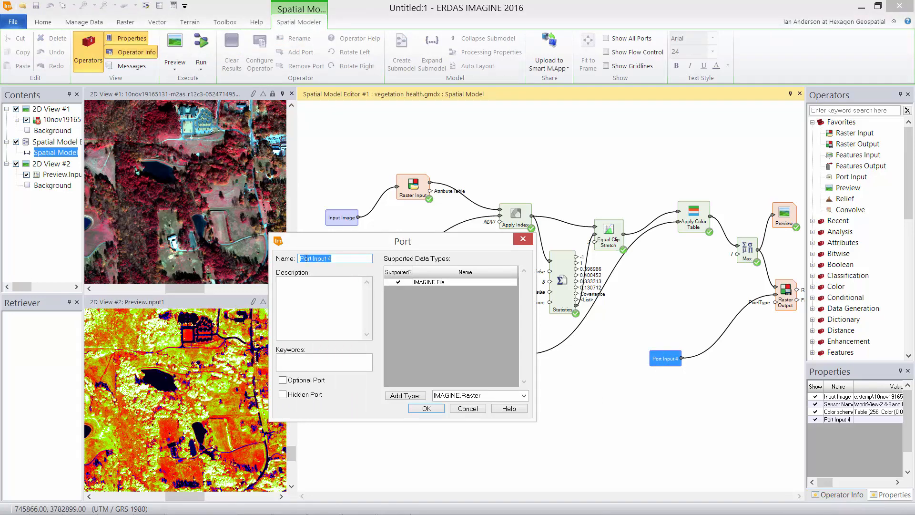
text(Output Image)
click(426, 408)
click(593, 429)
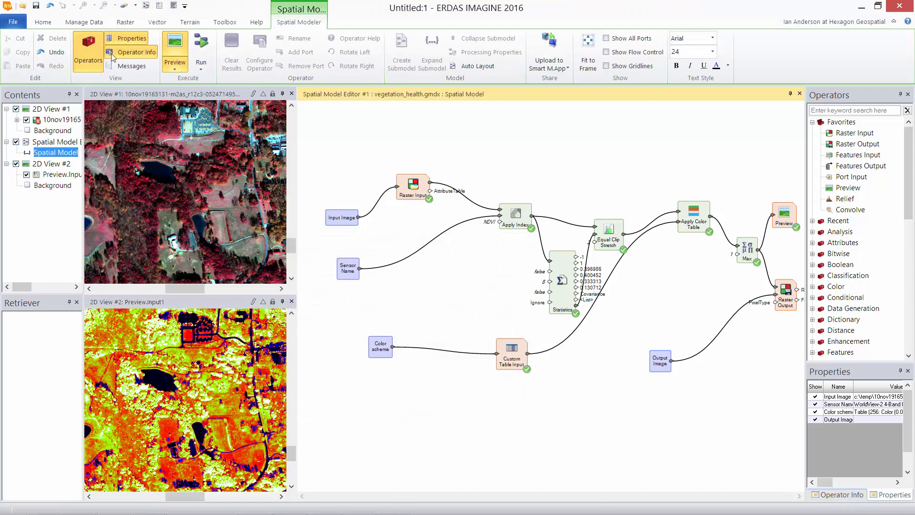
click(36, 8)
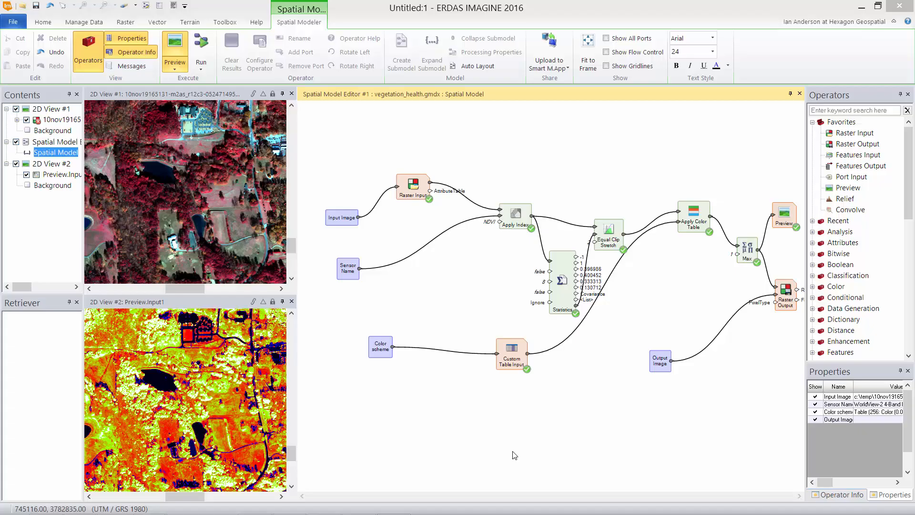
In a floating Operator Info panel, enter namespace IMAGINE, name and display name Vegetation_Health, category Classification
click(837, 496)
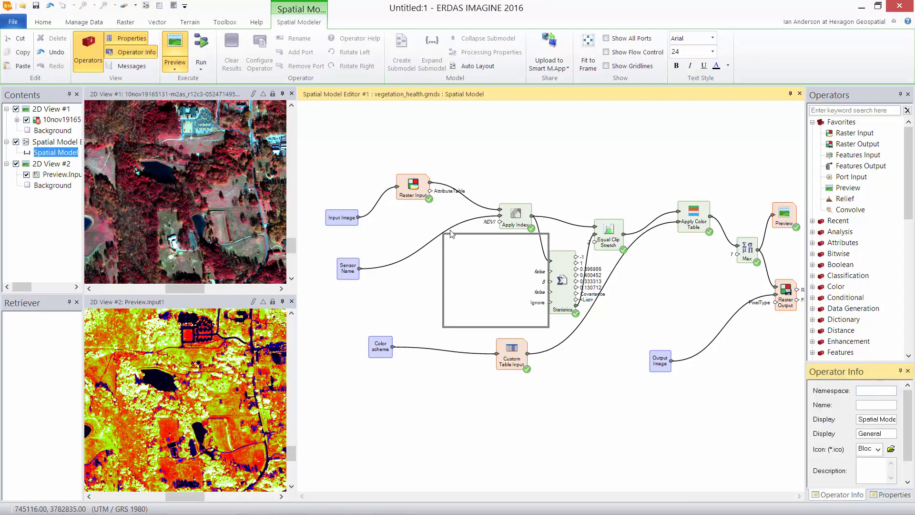
drag(439, 216, 439, 214)
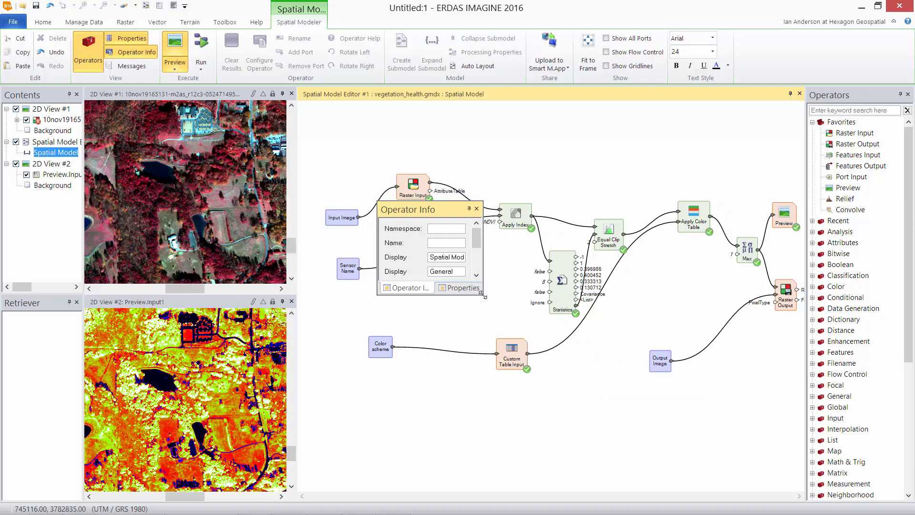
drag(480, 304, 617, 395)
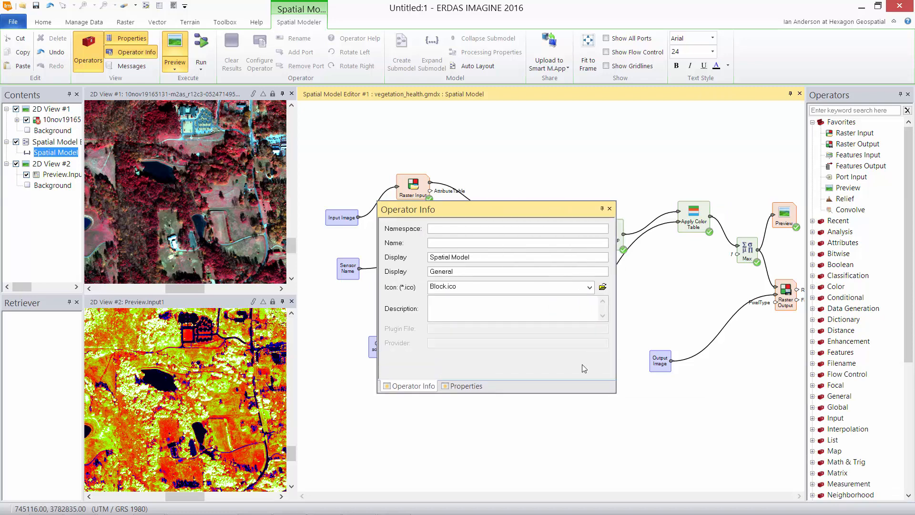
click(459, 242)
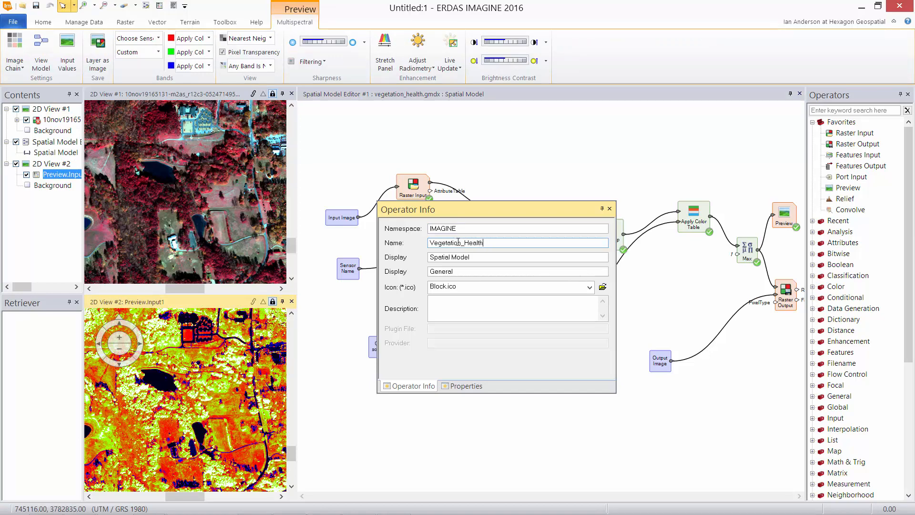
click(479, 286)
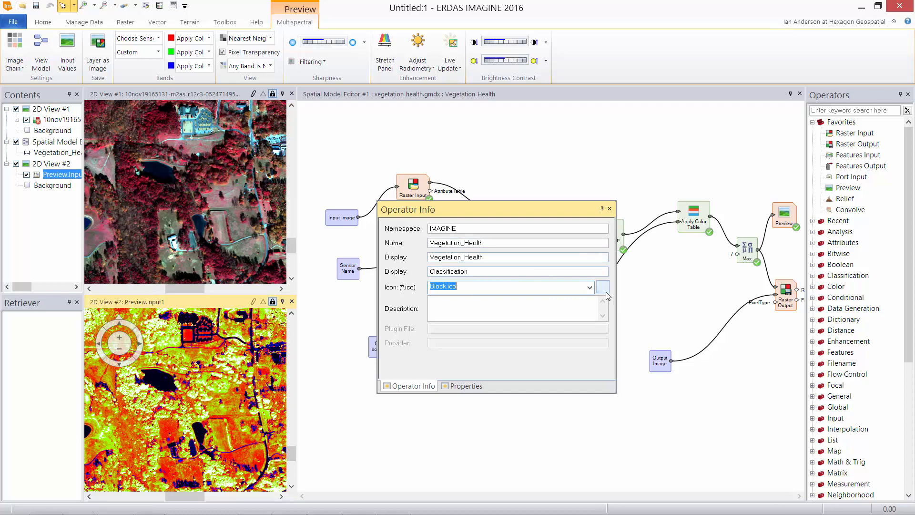
Choose classification.ico as the model icon and redock the Operator Info panel
click(604, 290)
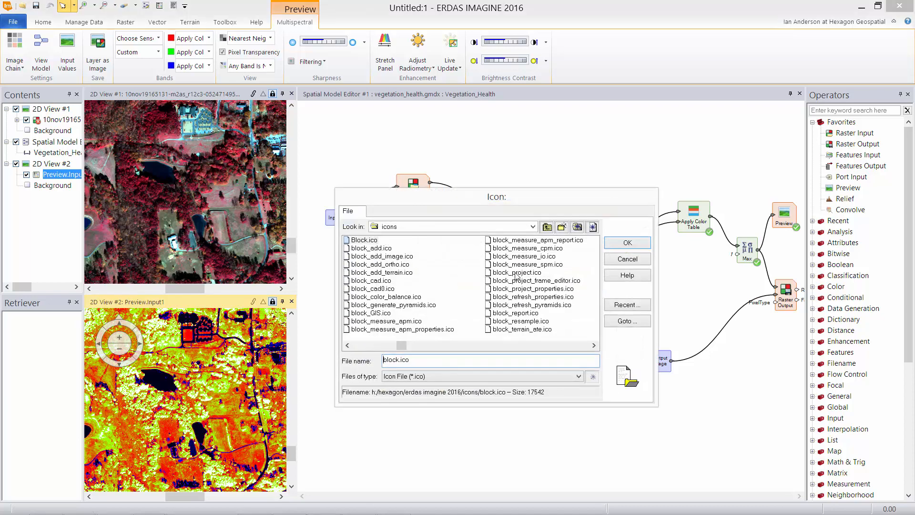
click(561, 345)
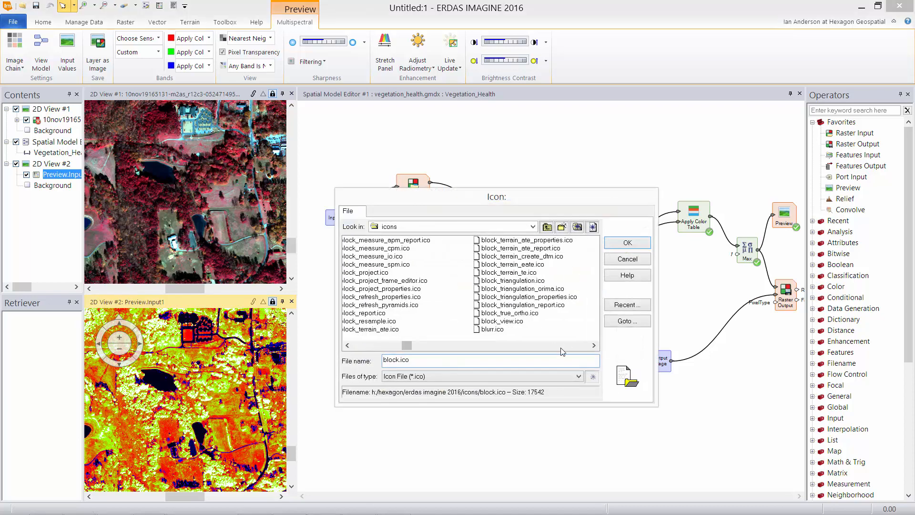
click(561, 348)
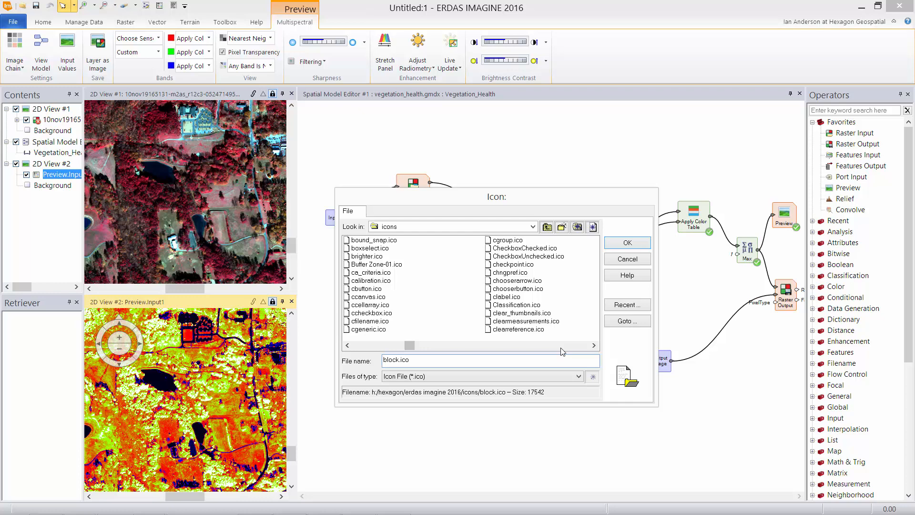
click(516, 304)
click(627, 242)
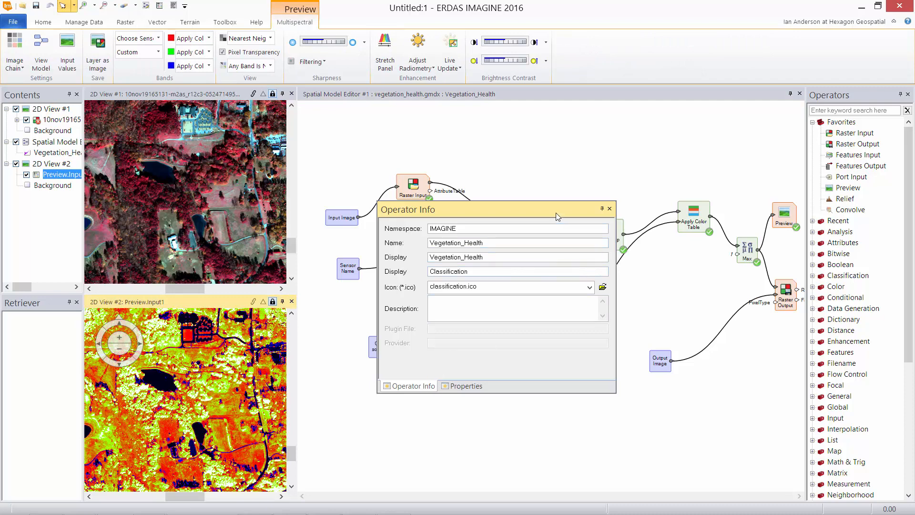
drag(555, 213, 859, 499)
click(697, 449)
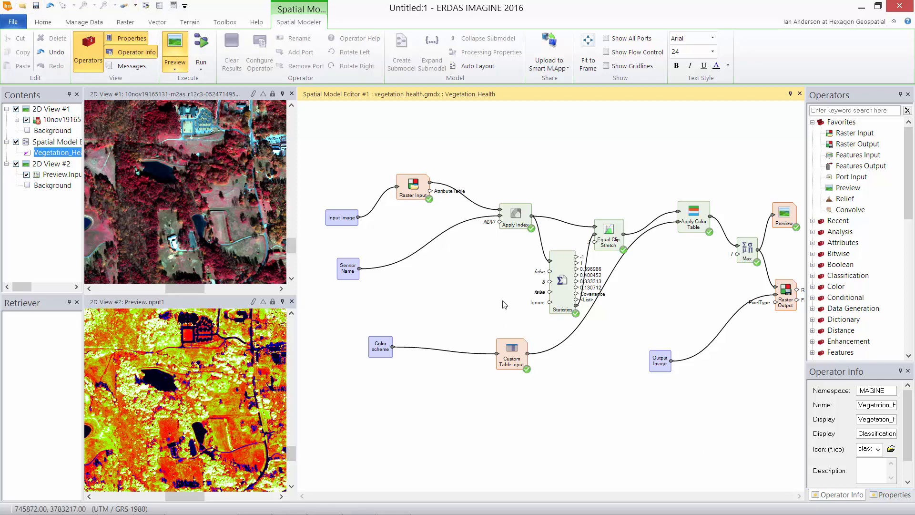
Group Statistics and Equal Clip Stretch into a sub-model and open it to check its contents
drag(638, 210, 544, 316)
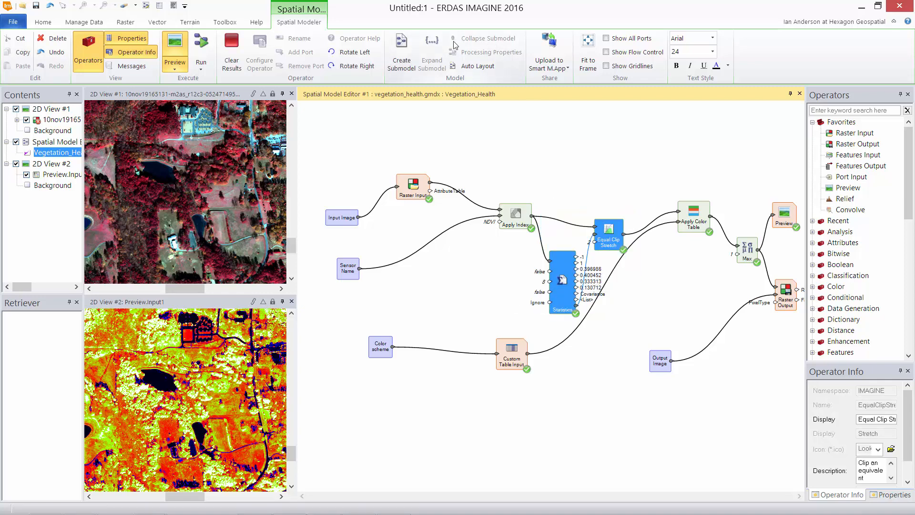
click(402, 48)
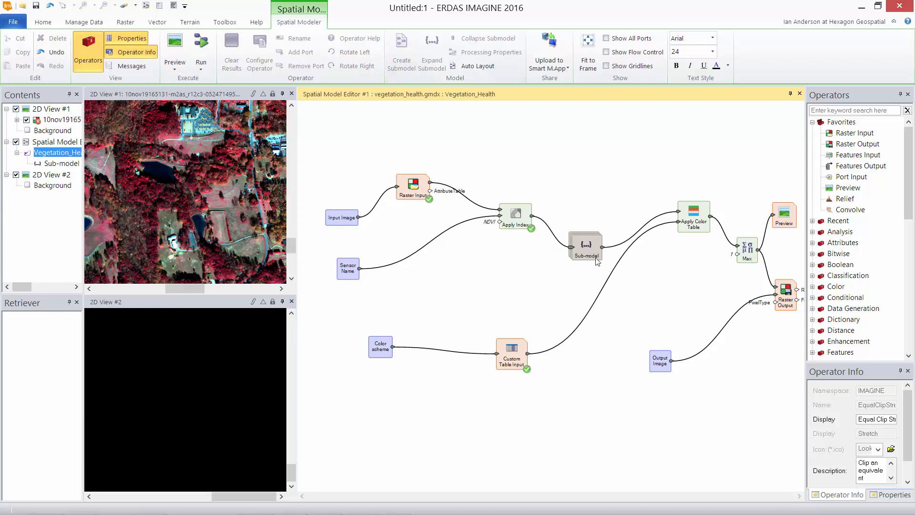
drag(592, 256, 602, 196)
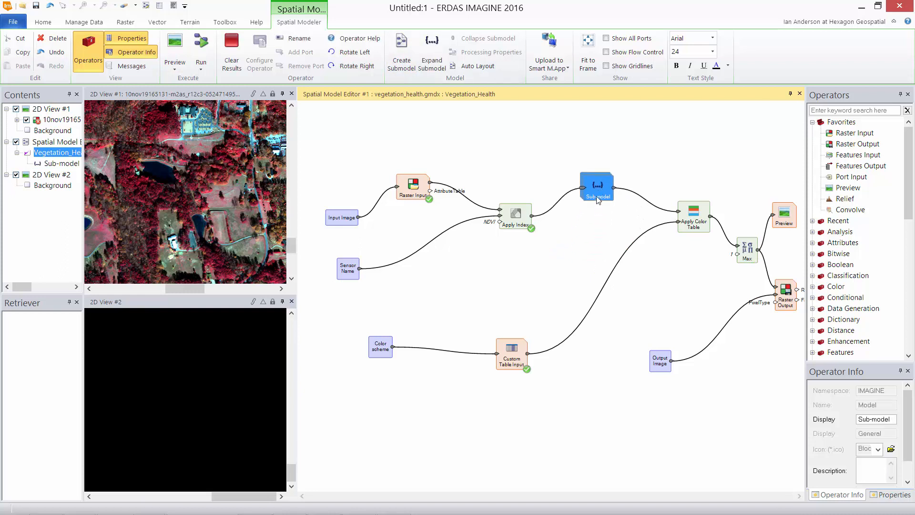
double_click(597, 190)
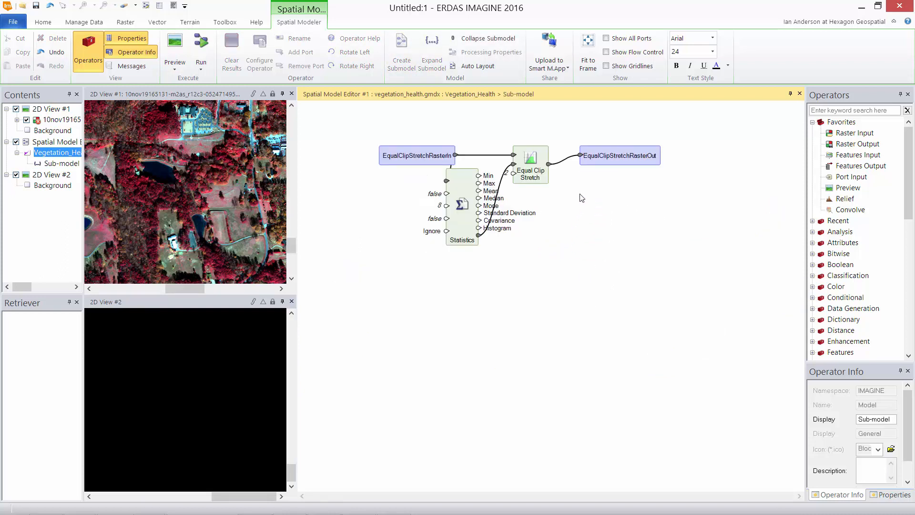
Return to the parent Vegetation_Health model and bring the Max, Preview and Raster Output nodes into view
click(485, 39)
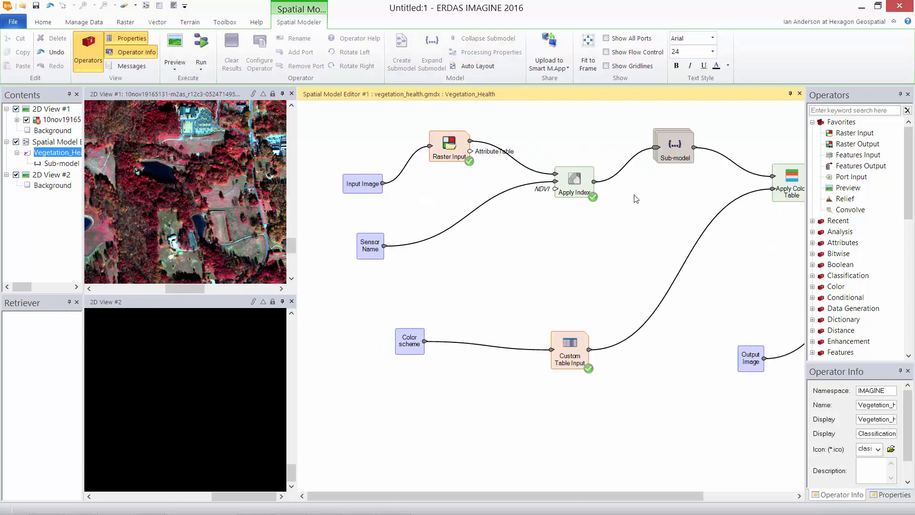
scroll(632, 228, down, 2)
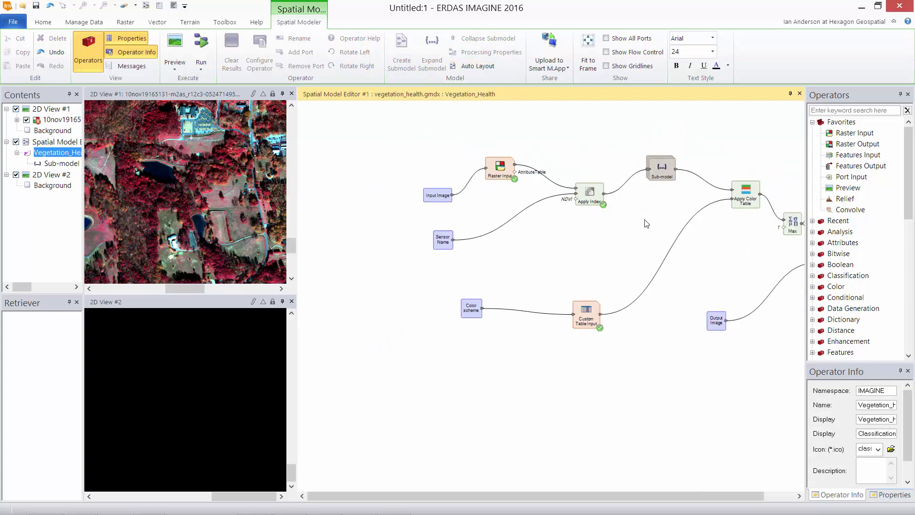
drag(641, 218, 534, 250)
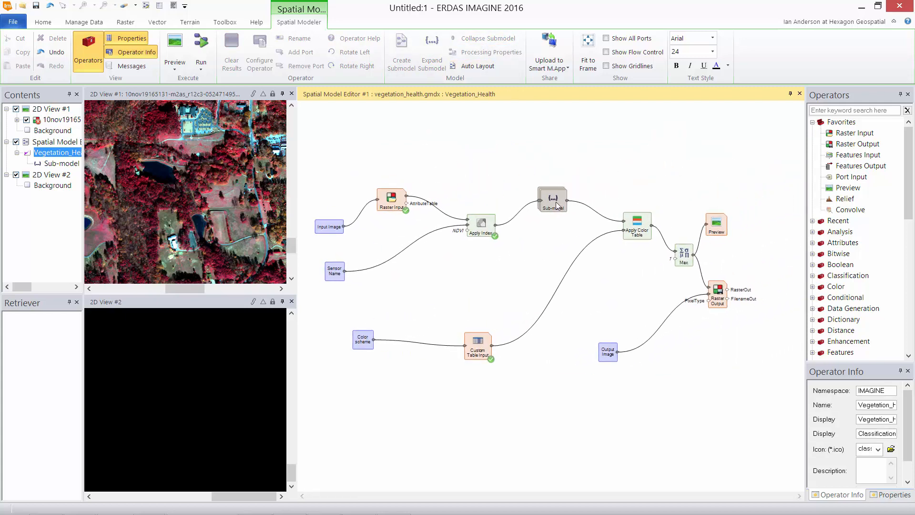
right_click(556, 203)
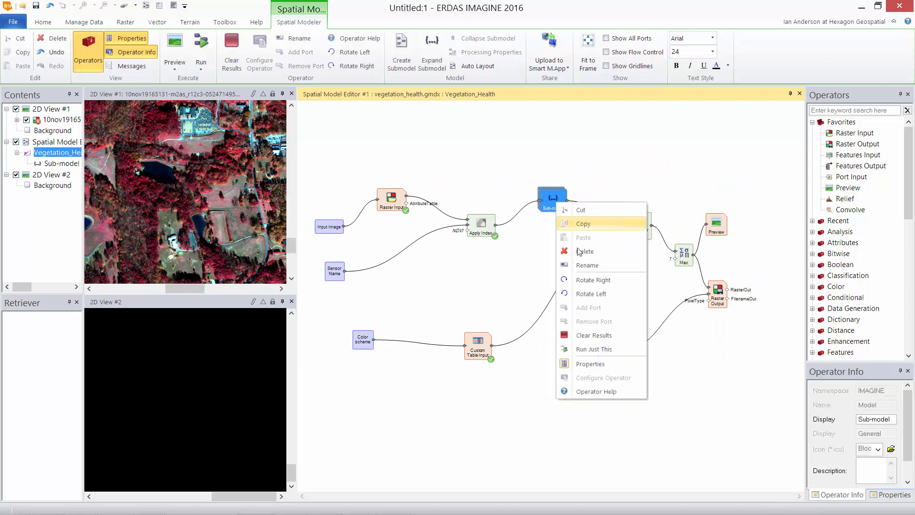
Rename the stretching Sub-model node to 'Scal eto 8 bit' and select the Custom Table Input
click(591, 268)
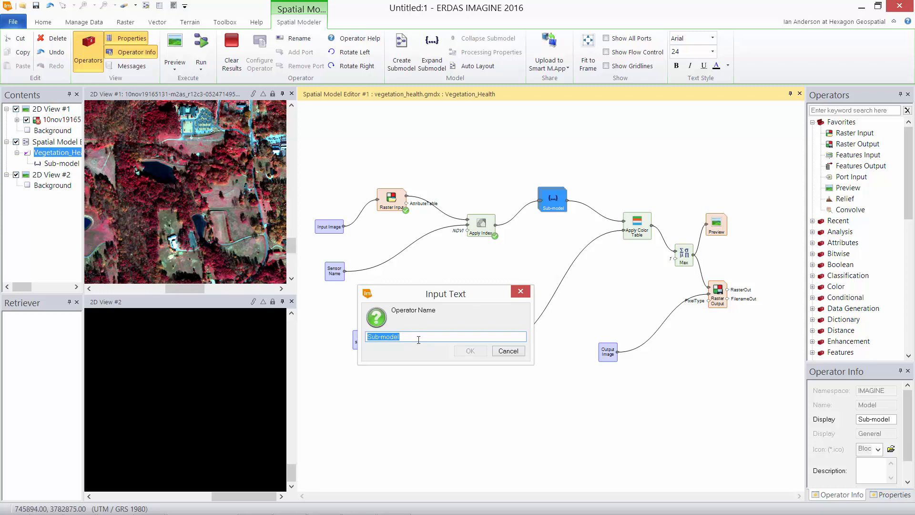
text(Scal eto 8 bit)
click(476, 351)
drag(520, 375, 458, 317)
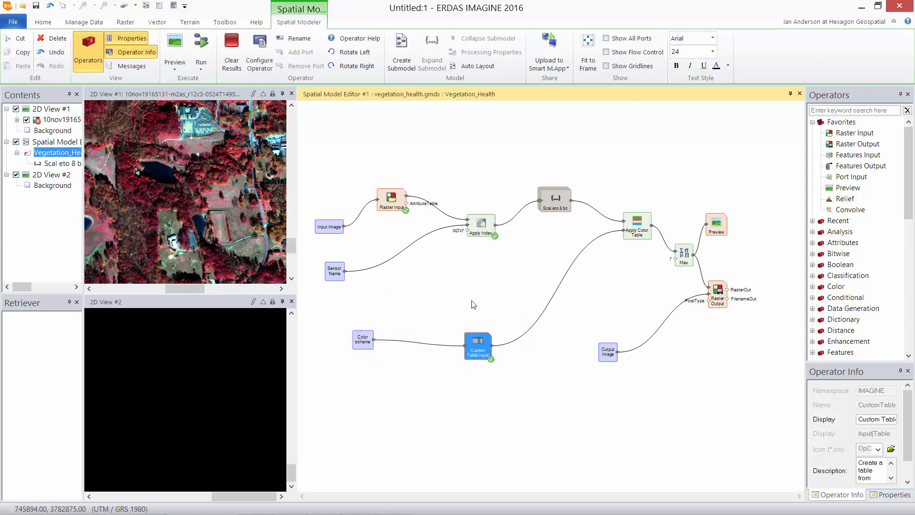
Wrap Custom Table Input in a new sub-model and rearrange Apply Color Table, Max and Preview nodes
click(403, 48)
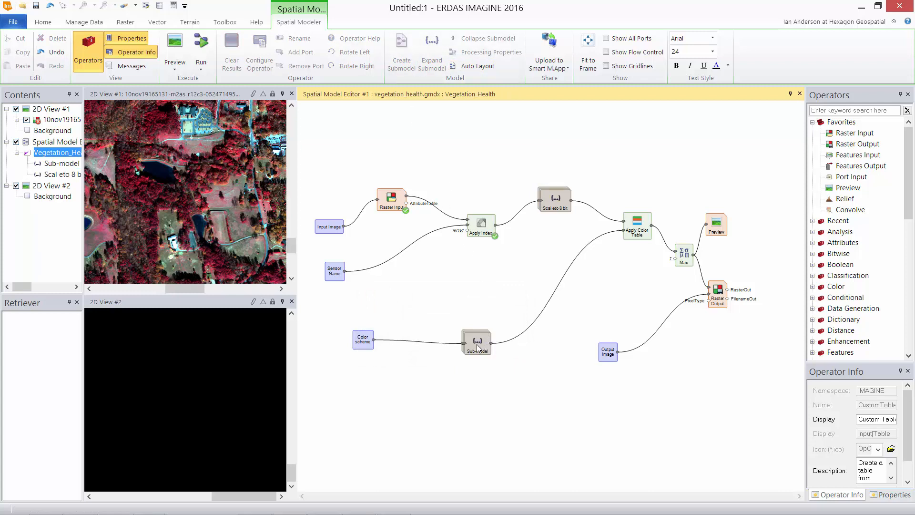
drag(477, 346, 553, 271)
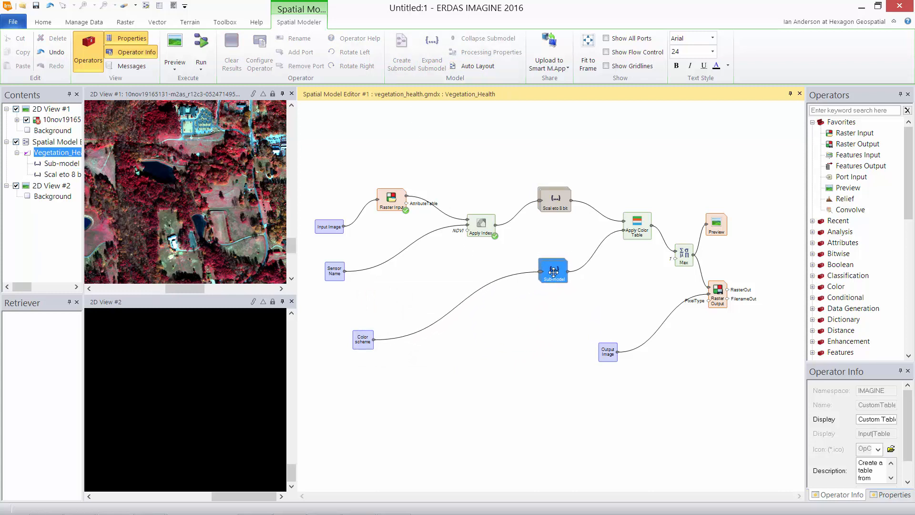
drag(638, 218, 640, 181)
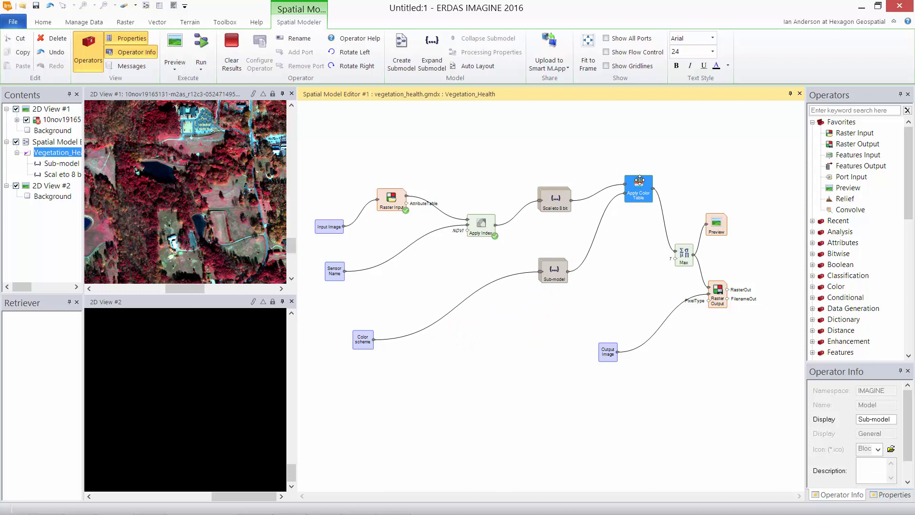
drag(682, 253, 740, 220)
Rename the new sub-model to Set Color Scheme
click(554, 269)
right_click(555, 269)
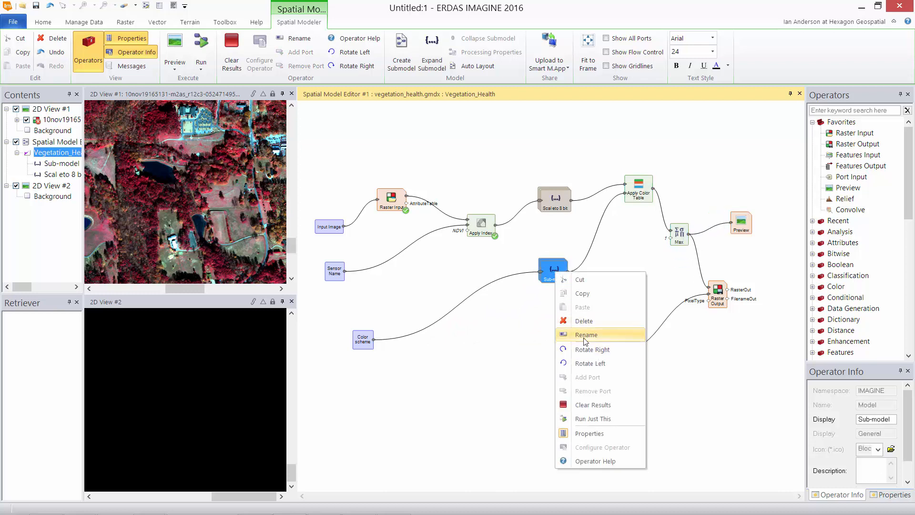
click(538, 334)
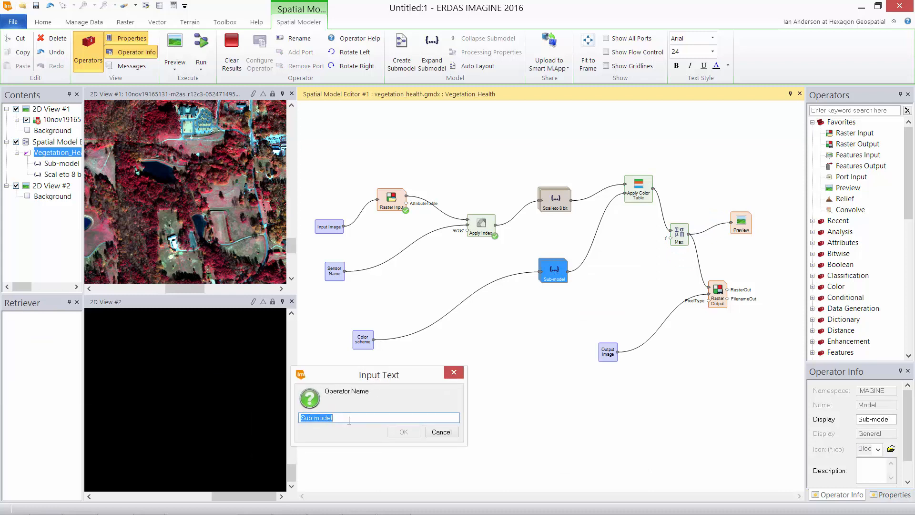
text(Set Color Scheme)
click(403, 432)
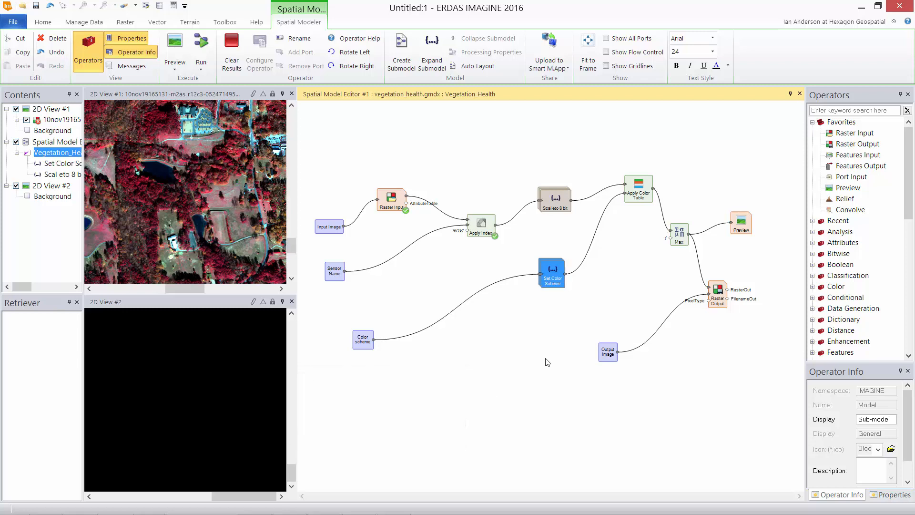
Delete the Preview operator so Max feeds only Raster Output, then save the model
click(546, 362)
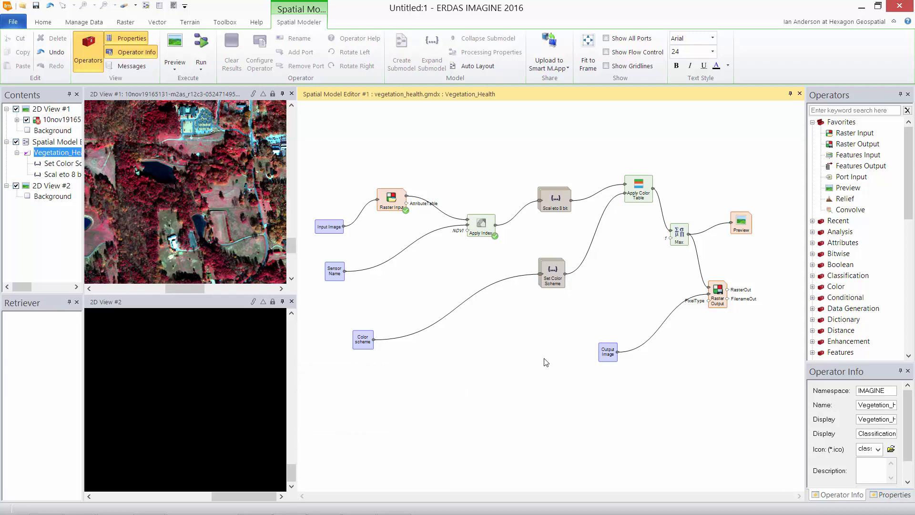
click(740, 229)
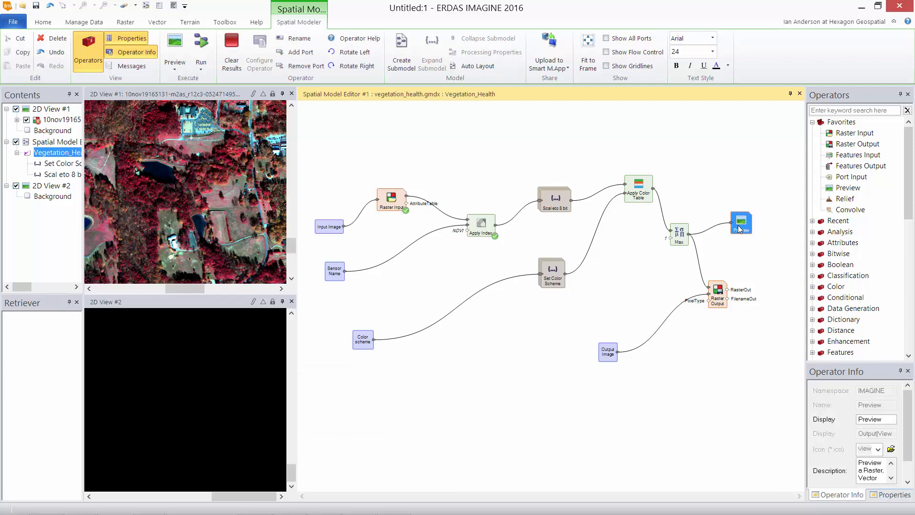
key(Delete)
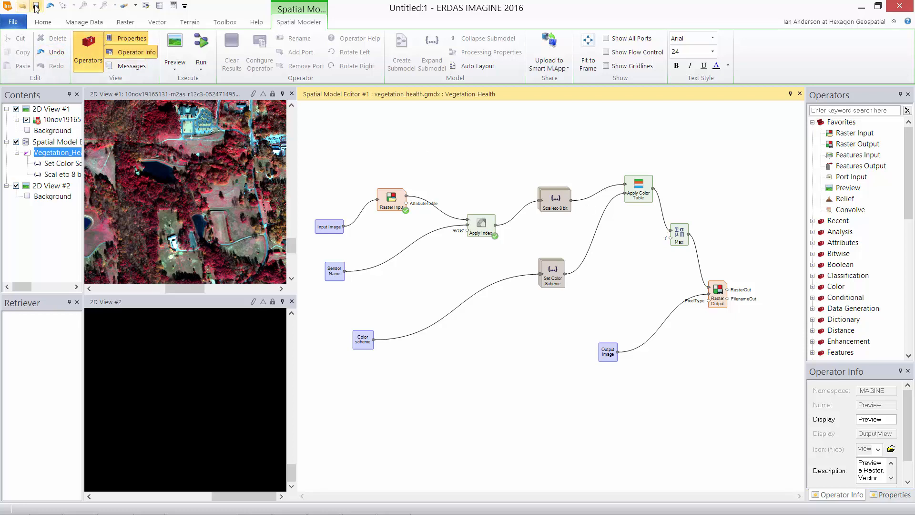
click(36, 6)
click(448, 167)
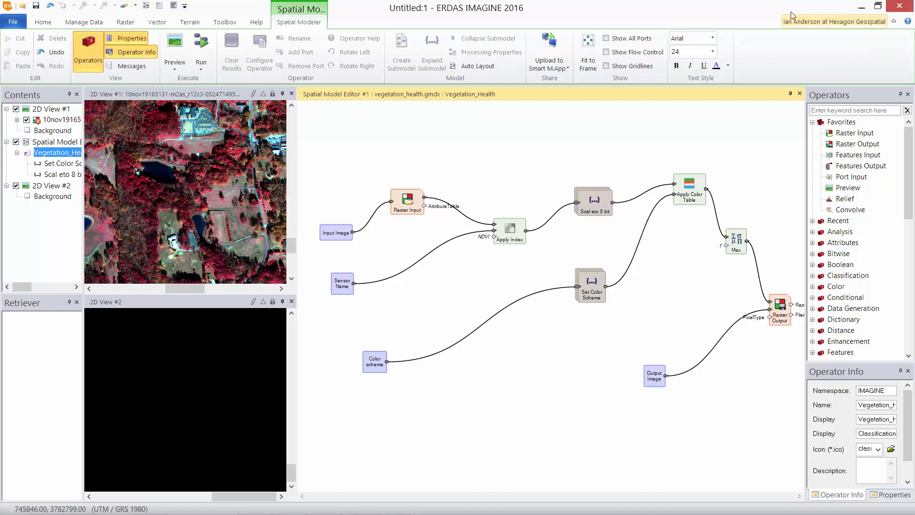
Upload the model to Smart M.App described as 'Map vegetation health form ClR image', then minimise IMAGINE
click(552, 49)
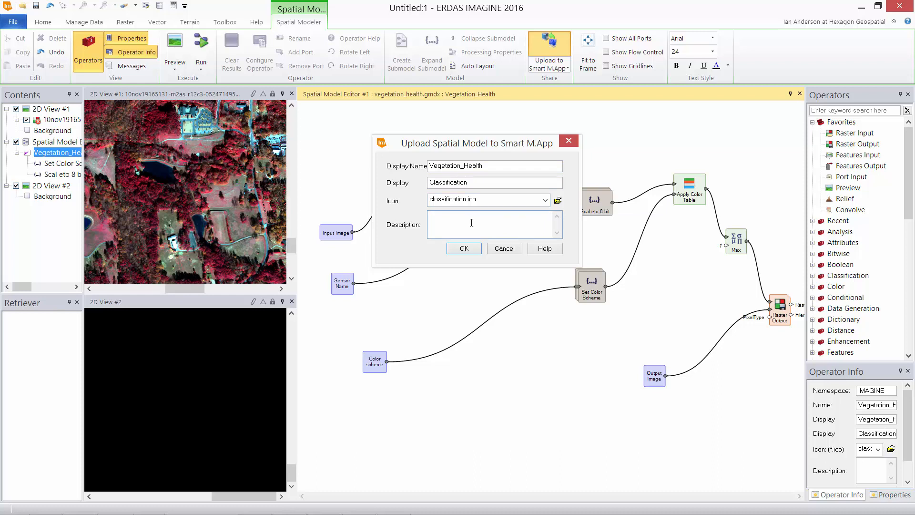
click(450, 224)
text(Map vegetation health form ClR imagery)
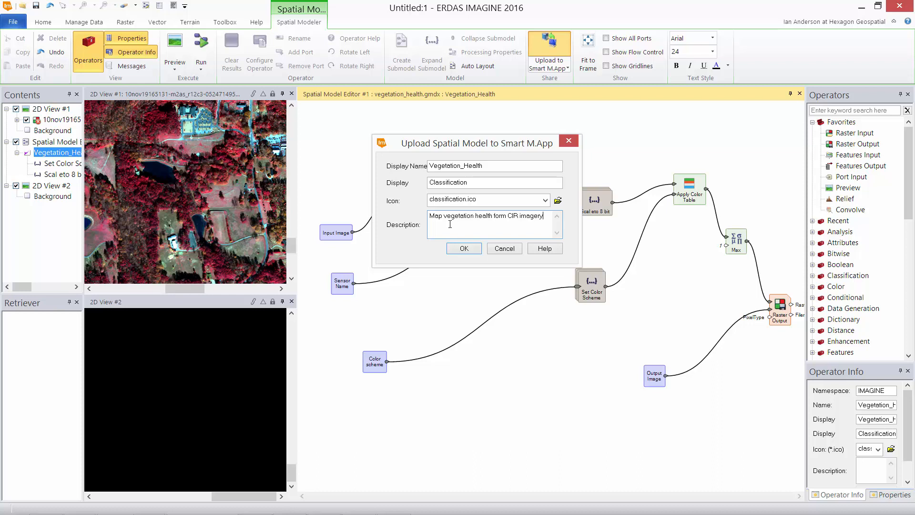
click(463, 248)
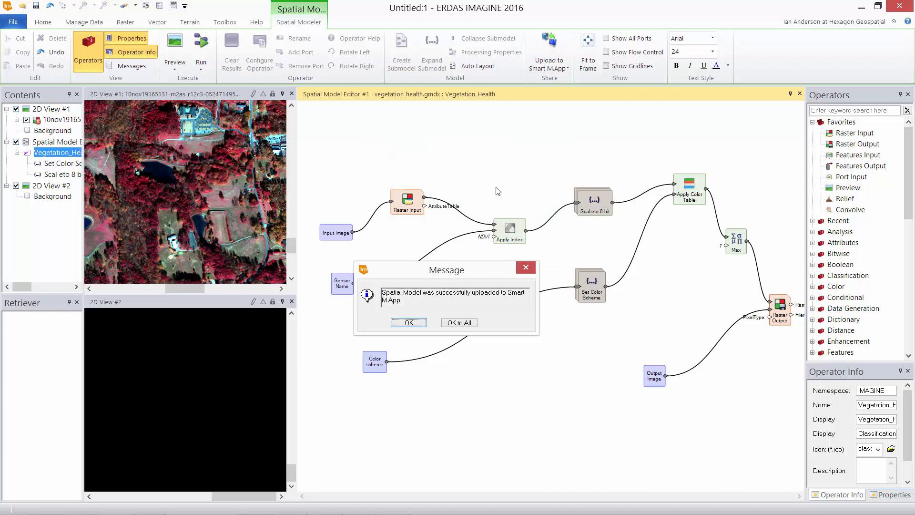
click(409, 323)
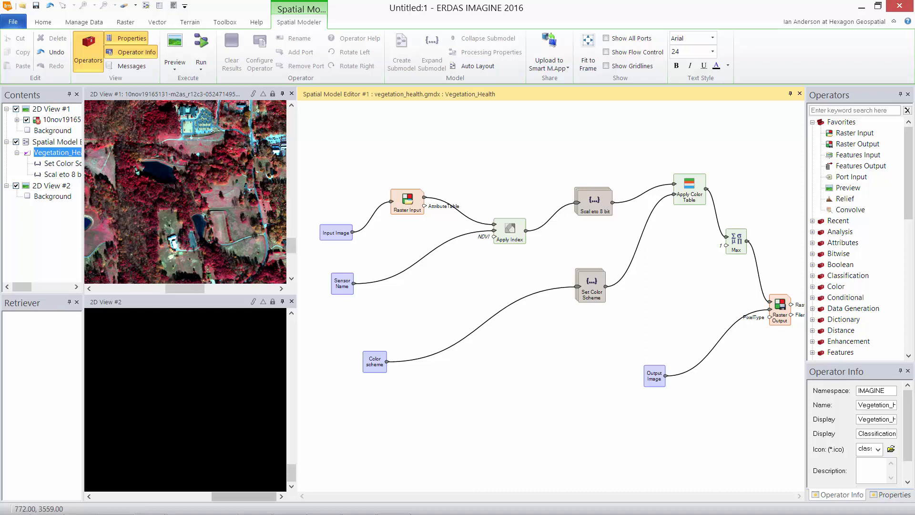
click(861, 9)
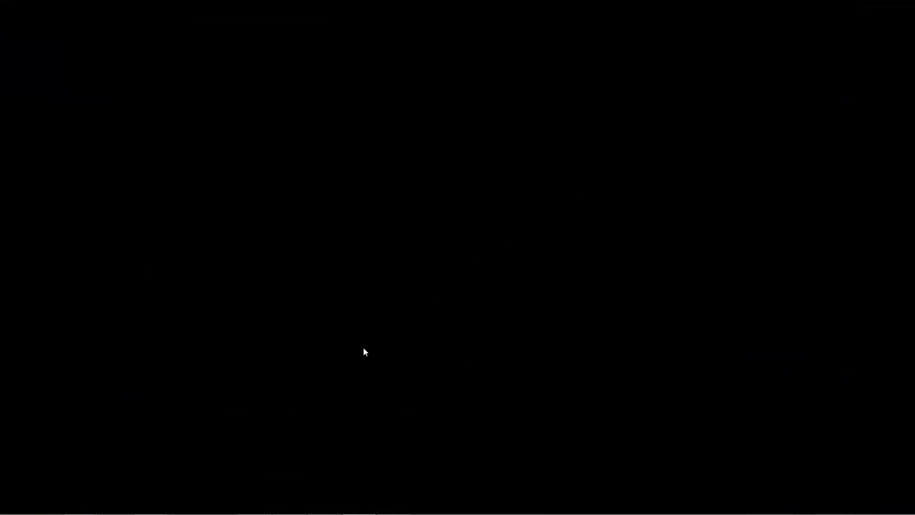
Launch Chrome and open the M.App Studio Production bookmark
mouse_move(96, 514)
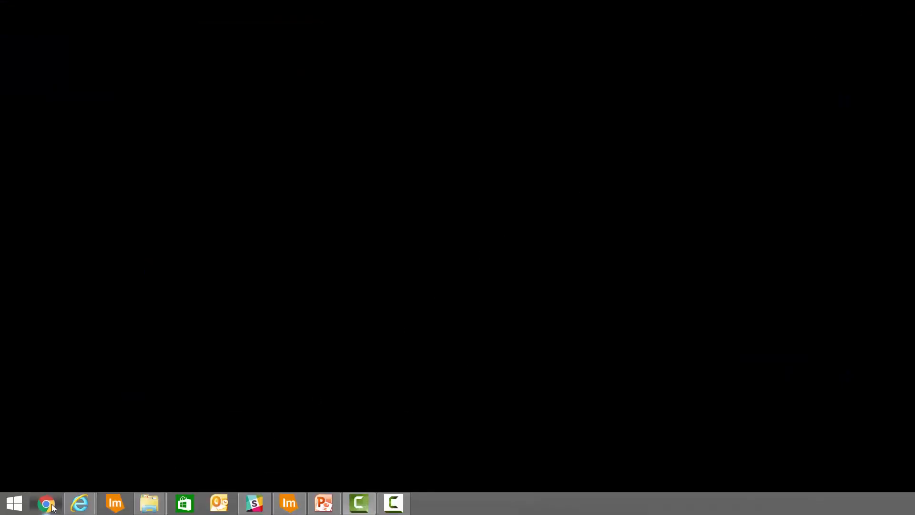
click(53, 507)
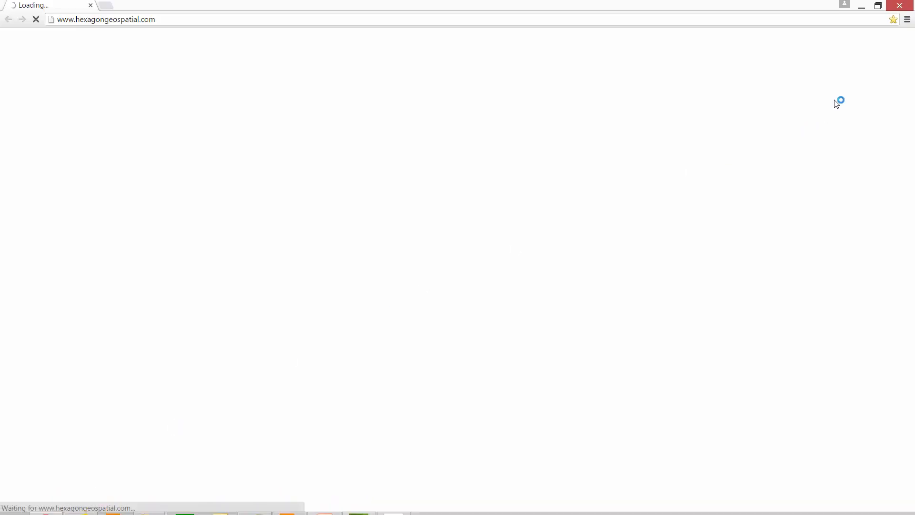
click(907, 19)
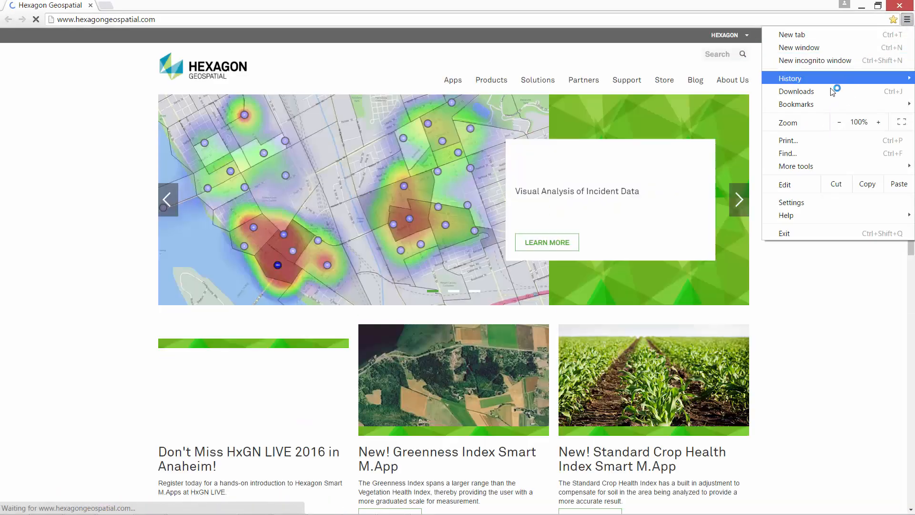
mouse_move(819, 101)
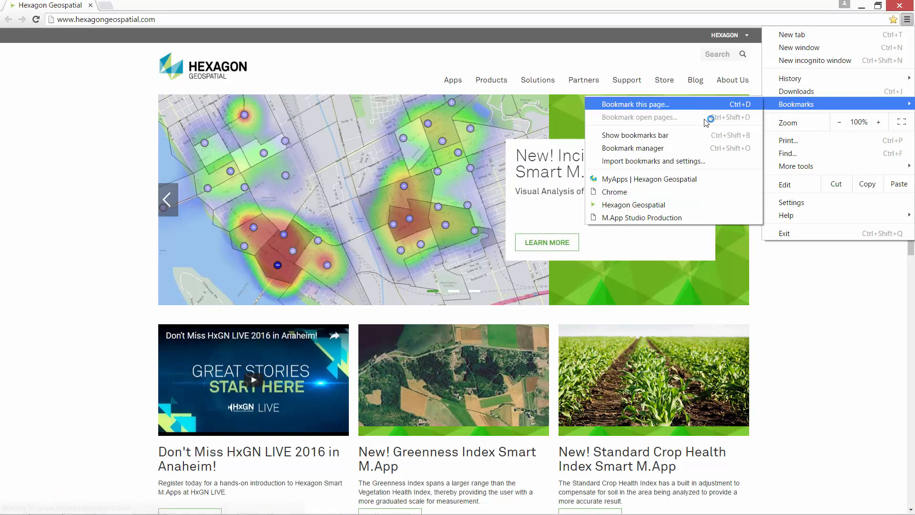
click(642, 217)
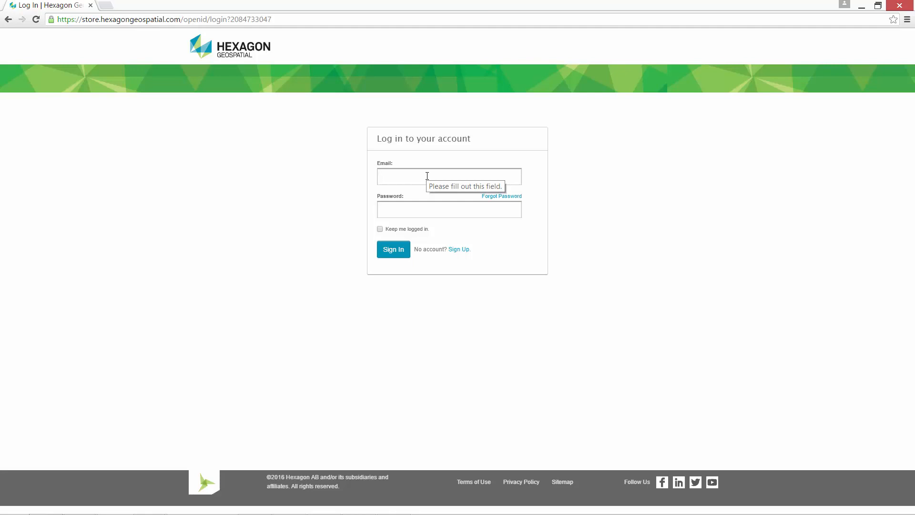
Sign in with the account e-mail address and password
key(Down)
key(Return)
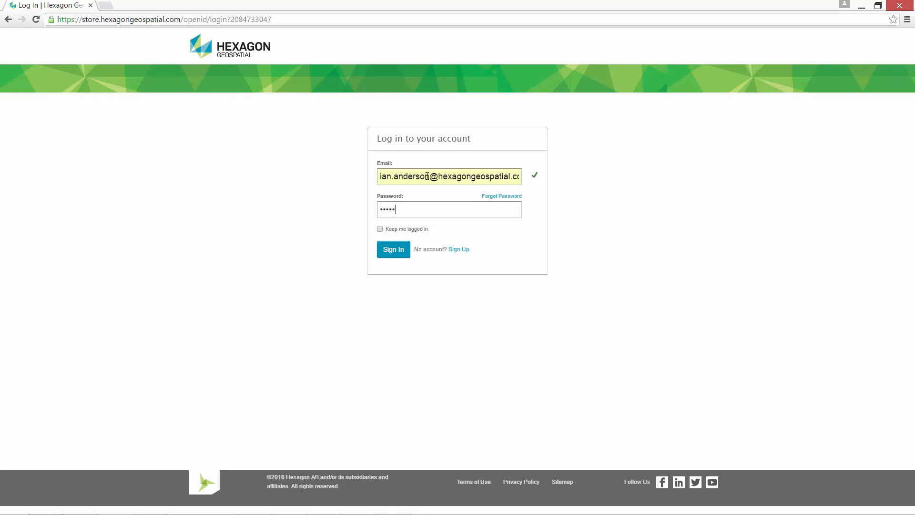
text(••)
key(Return)
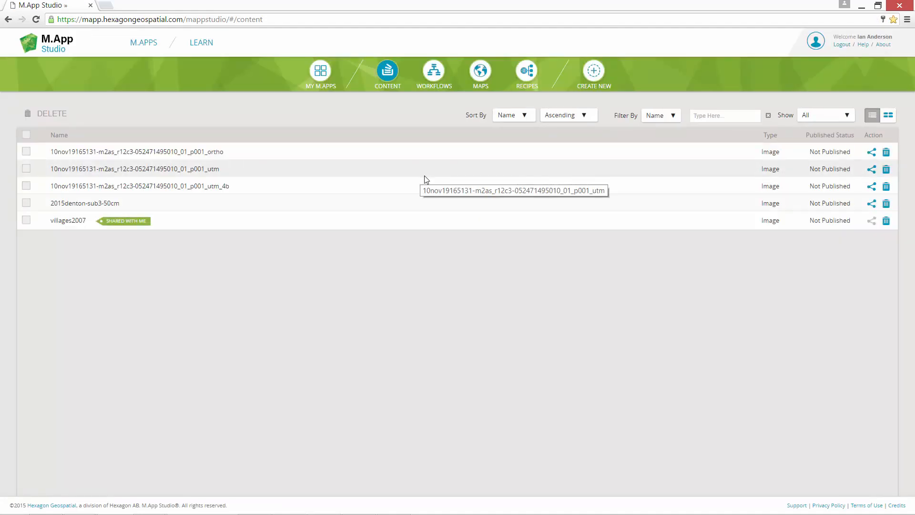
In the RECIPES list, open Vegetation Health with its edit pencil
click(530, 73)
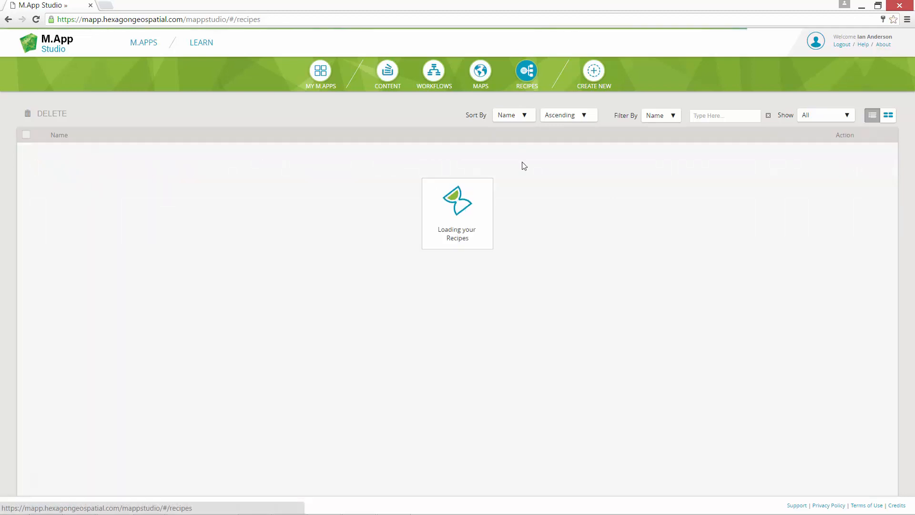
scroll(504, 386, down, 4)
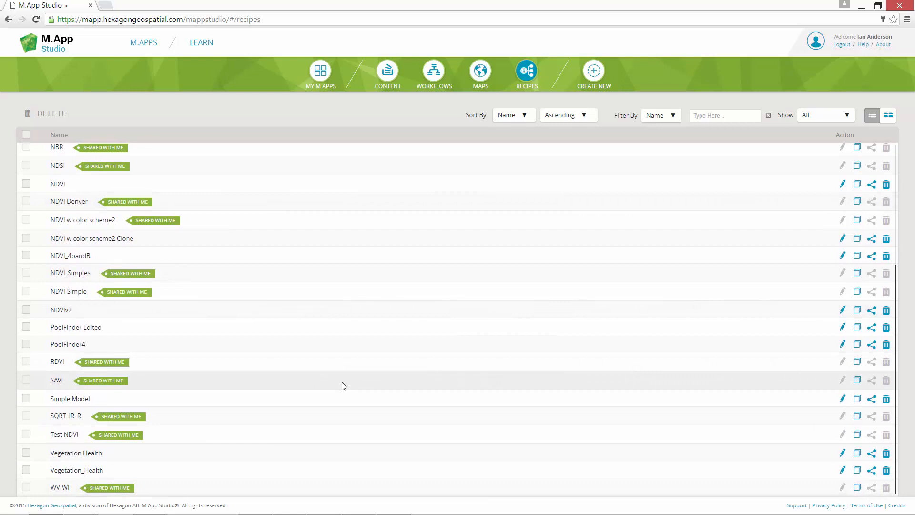
scroll(490, 264, up, 1)
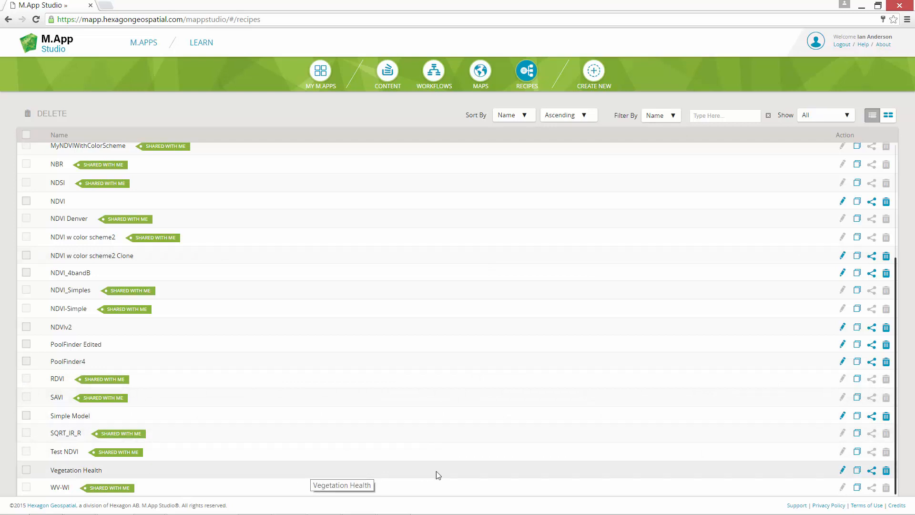
click(841, 470)
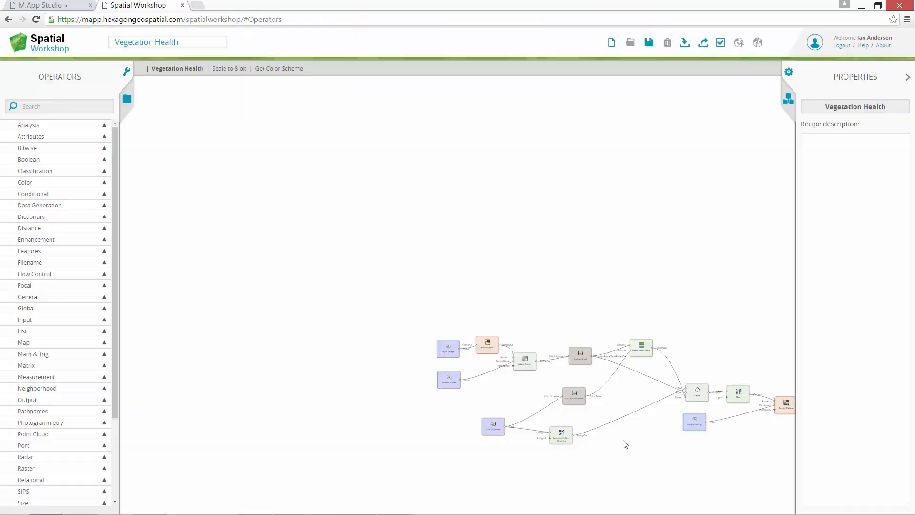
Centre and zoom the recipe graph, moving Raster Input up and Apply Index slightly right
drag(617, 433, 524, 366)
scroll(524, 366, up, 5)
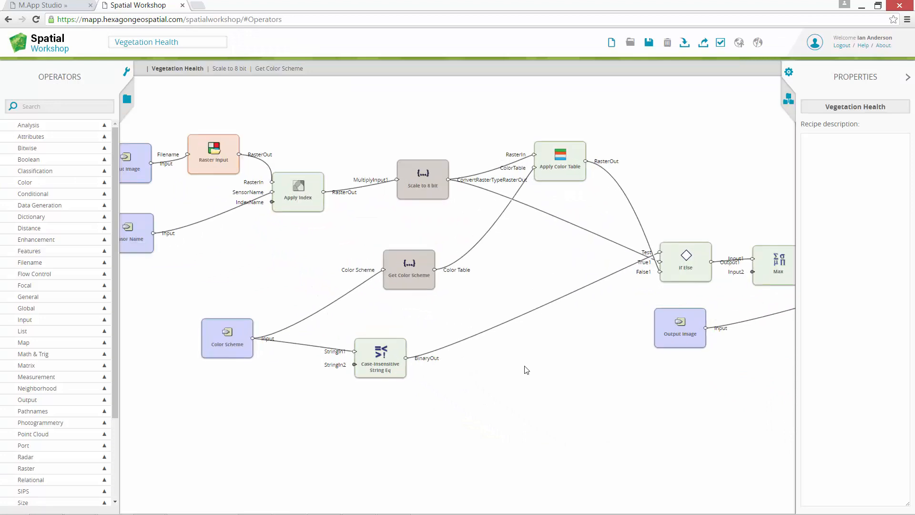
drag(513, 313, 561, 353)
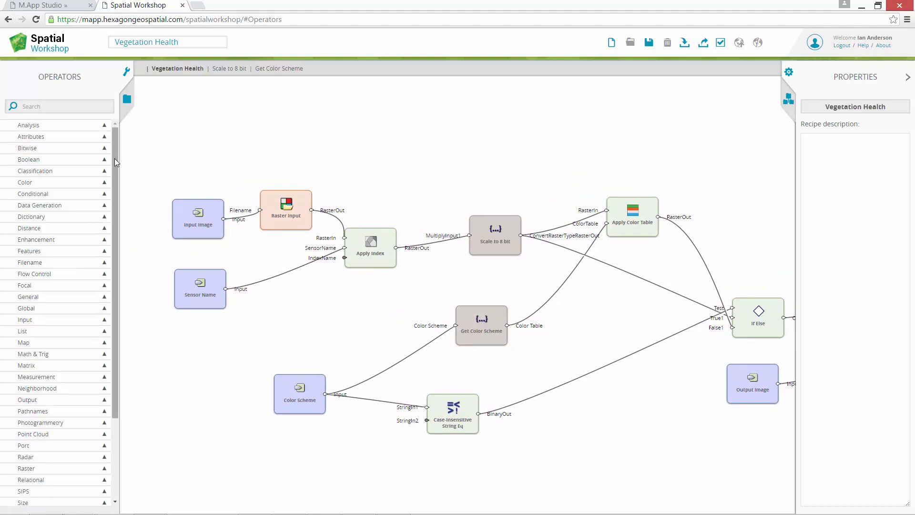
mouse_move(115, 158)
mouse_down()
mouse_move(108, 248)
mouse_move(128, 155)
mouse_up()
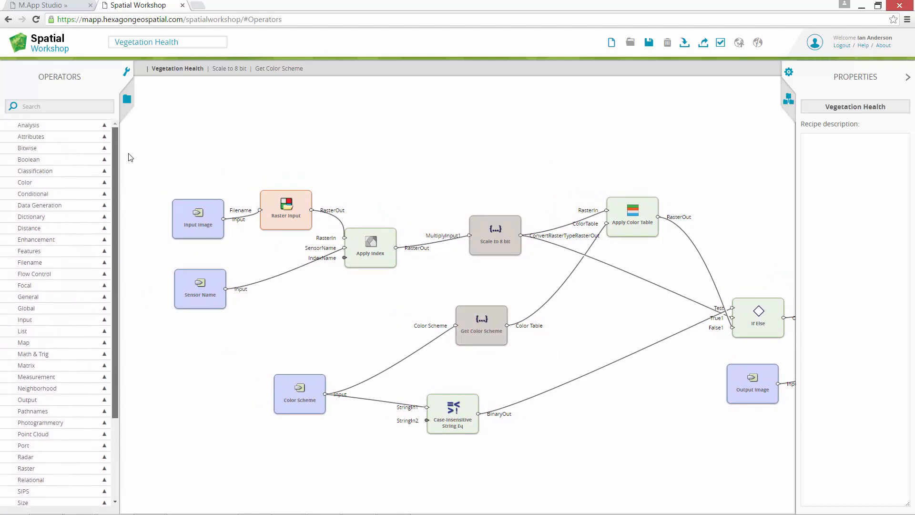
drag(279, 214, 285, 195)
drag(374, 263, 391, 274)
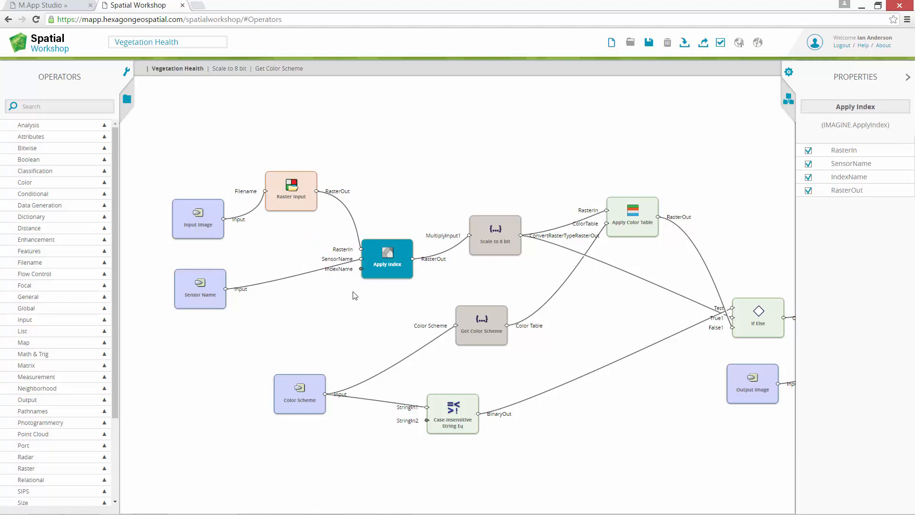
Verify Apply Index's IndexName is NDVI in Properties, then deselect the node
click(374, 270)
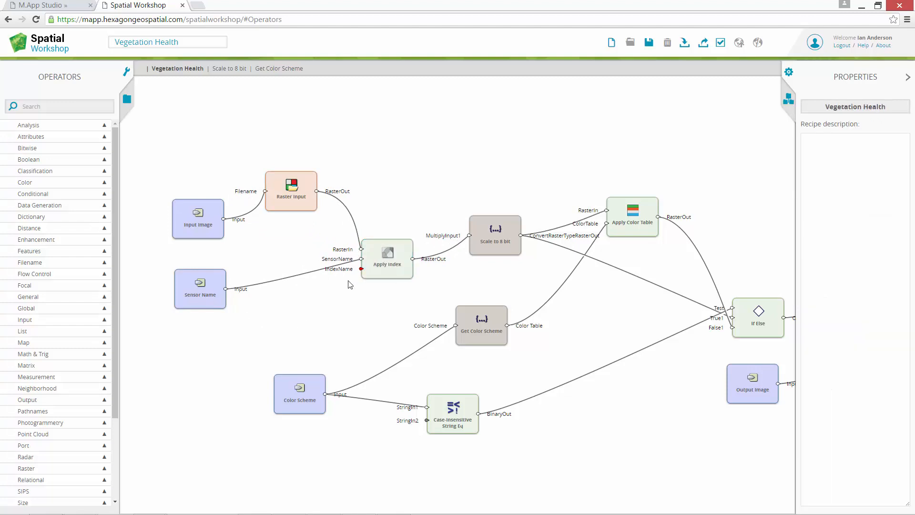
click(388, 274)
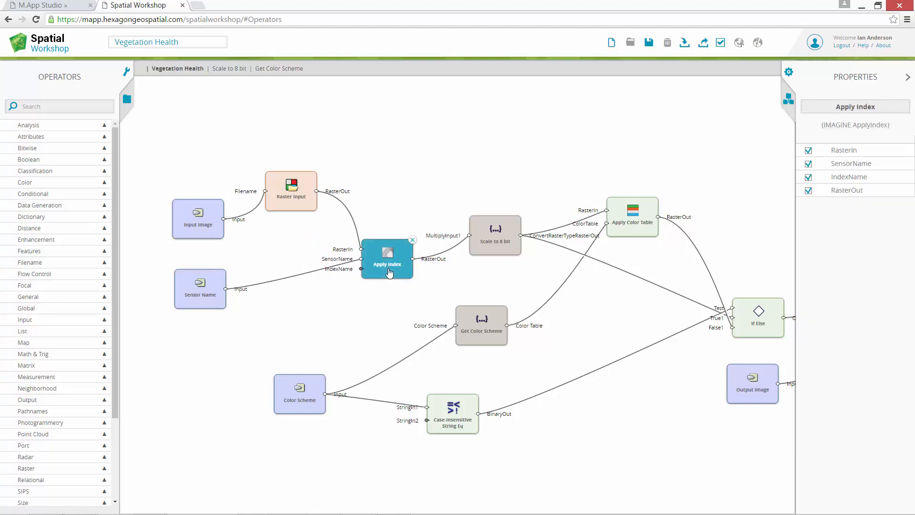
click(851, 179)
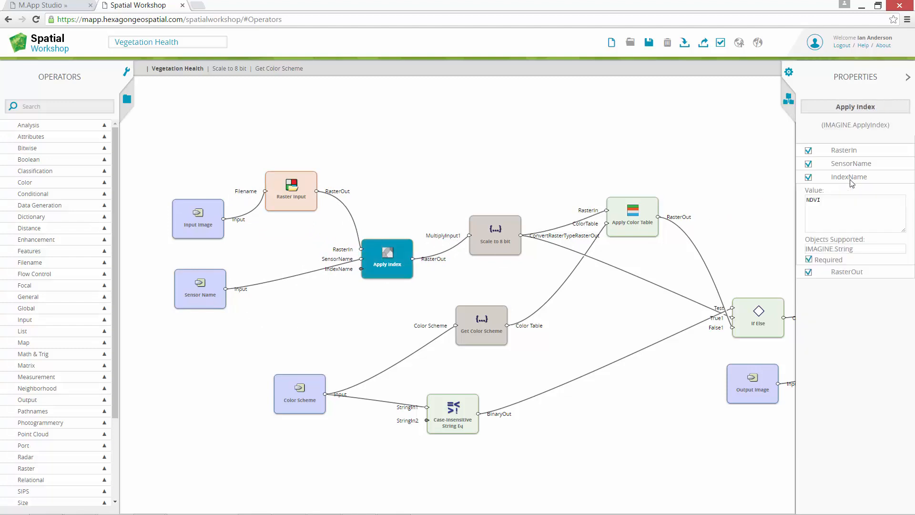
double_click(828, 204)
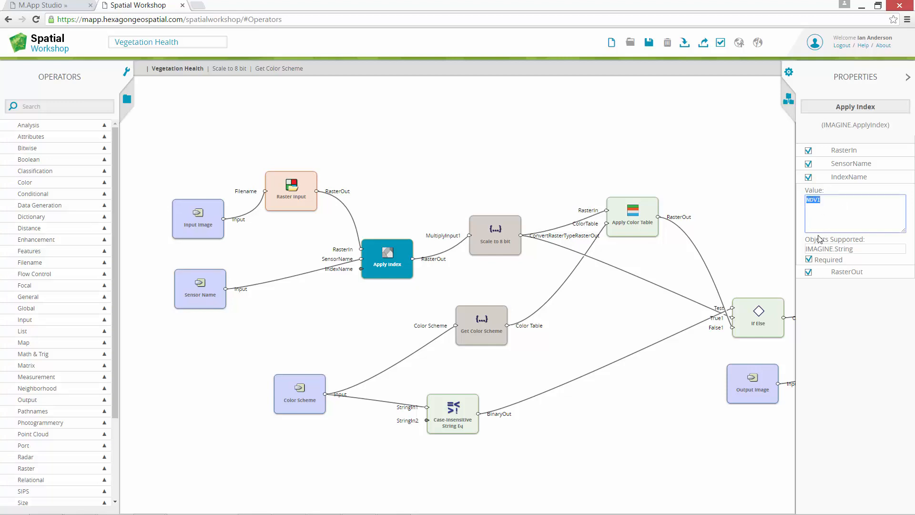
click(744, 220)
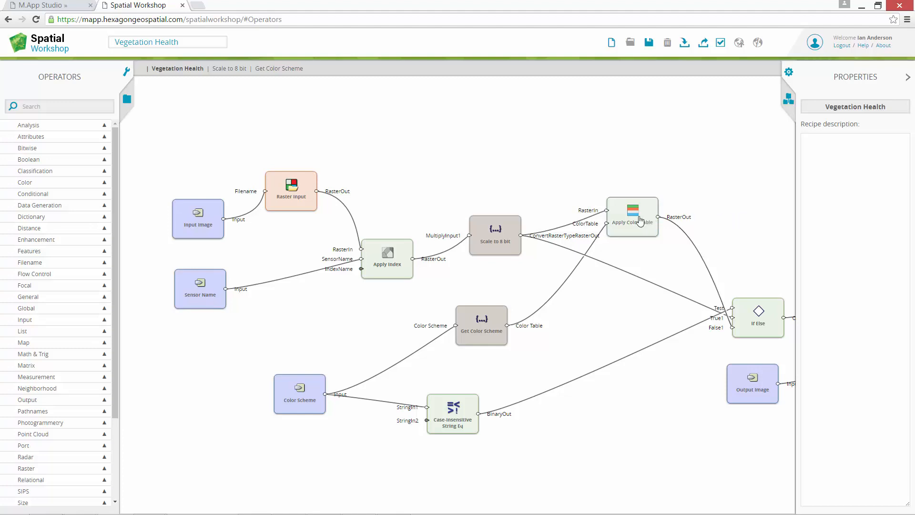
Publish Vegetation Health, confirm it under Published recipes, and return to the M.App Studio tab
click(127, 100)
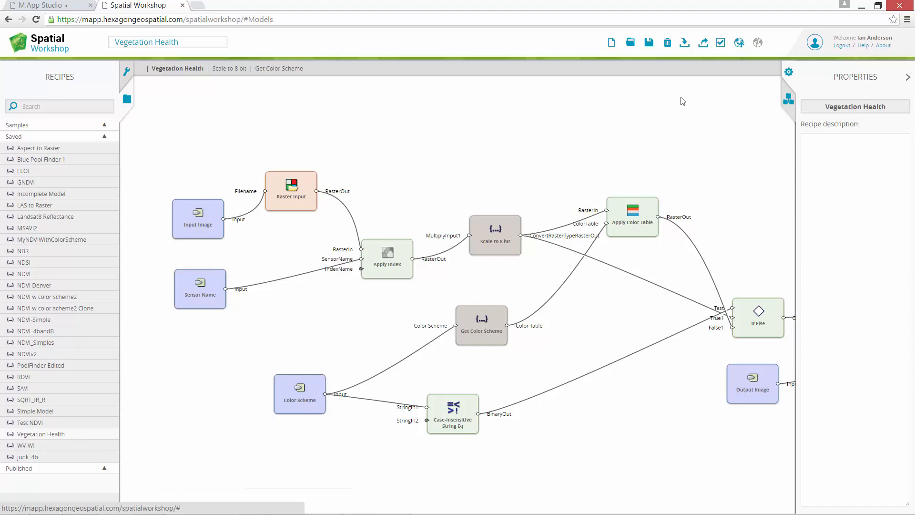
click(739, 43)
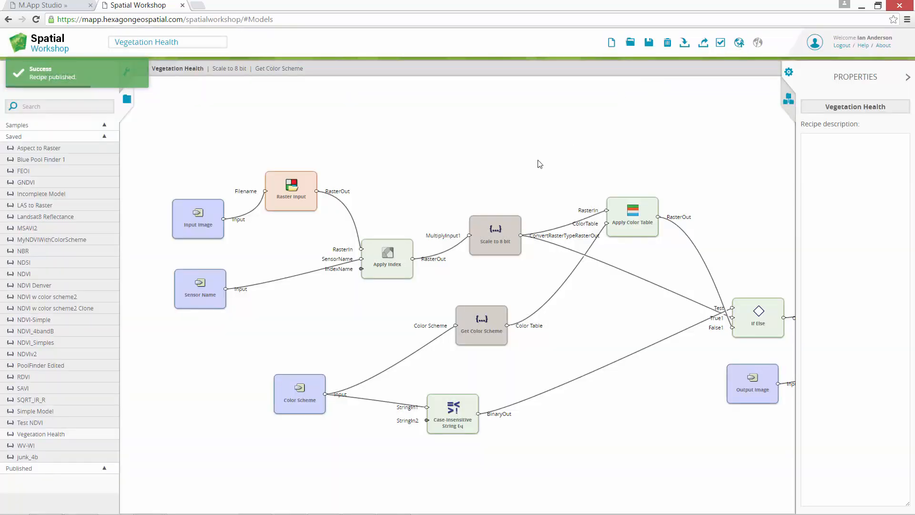
click(105, 469)
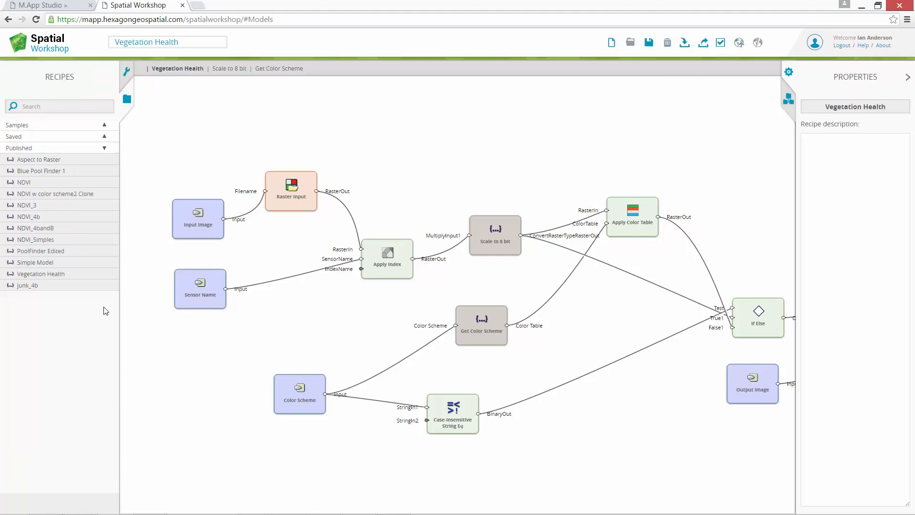
mouse_move(93, 277)
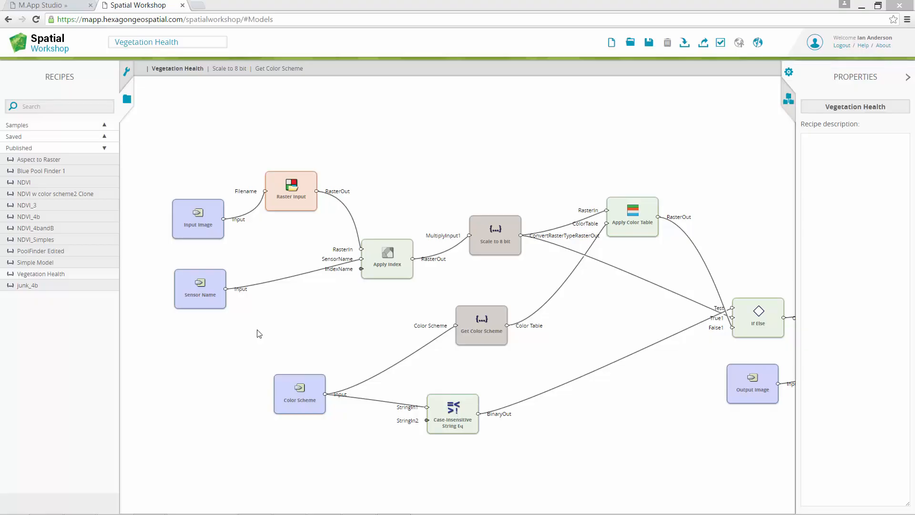
click(63, 7)
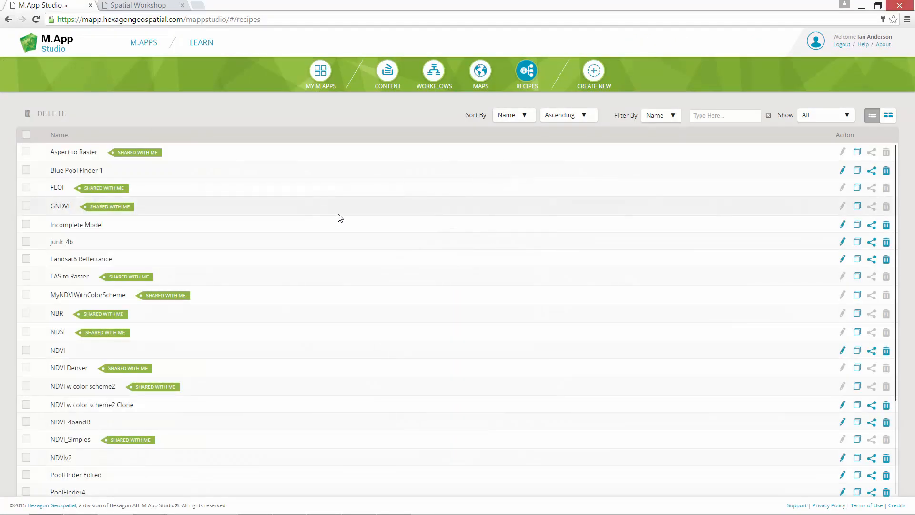
Create a new M.App with the vertical Two Panels layout, narrowing the left panel
click(596, 71)
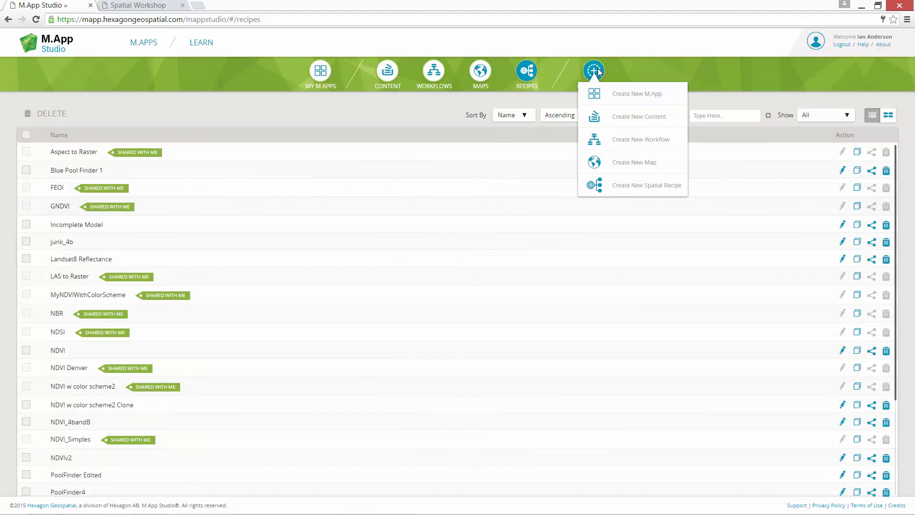
click(666, 101)
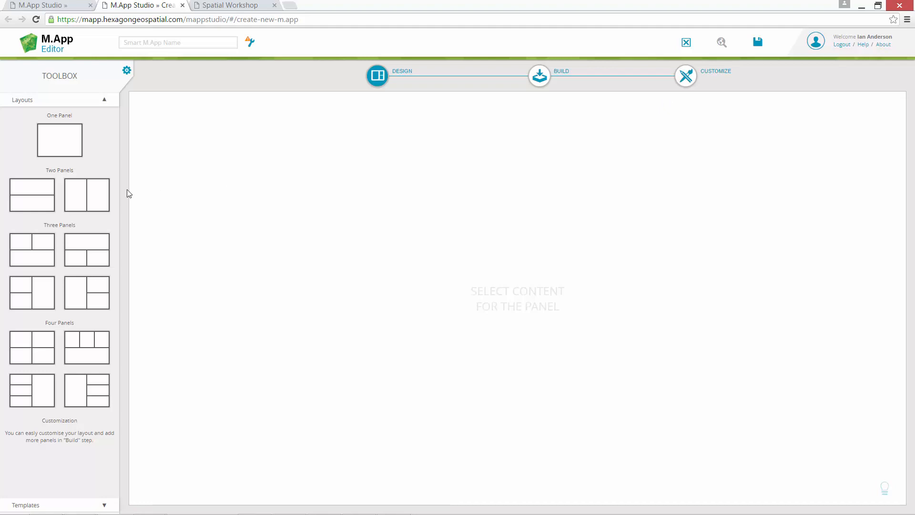
drag(96, 200, 532, 309)
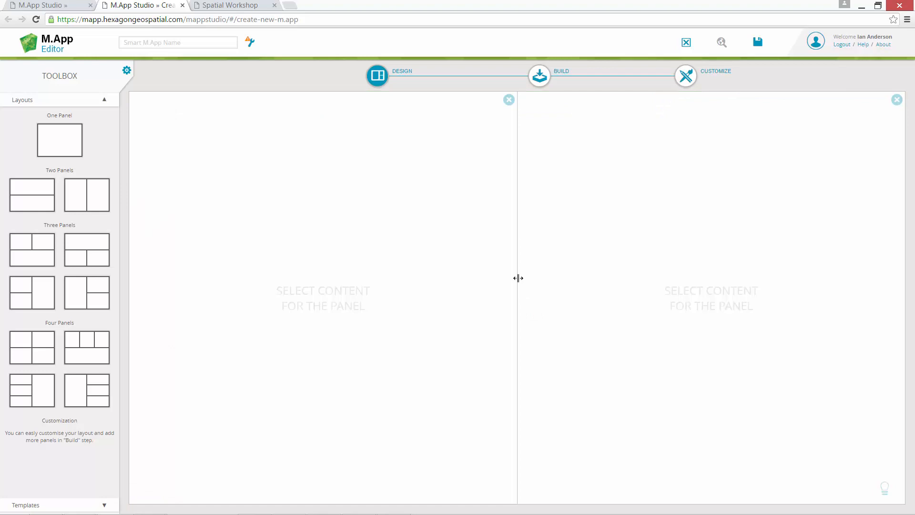
drag(516, 278, 263, 267)
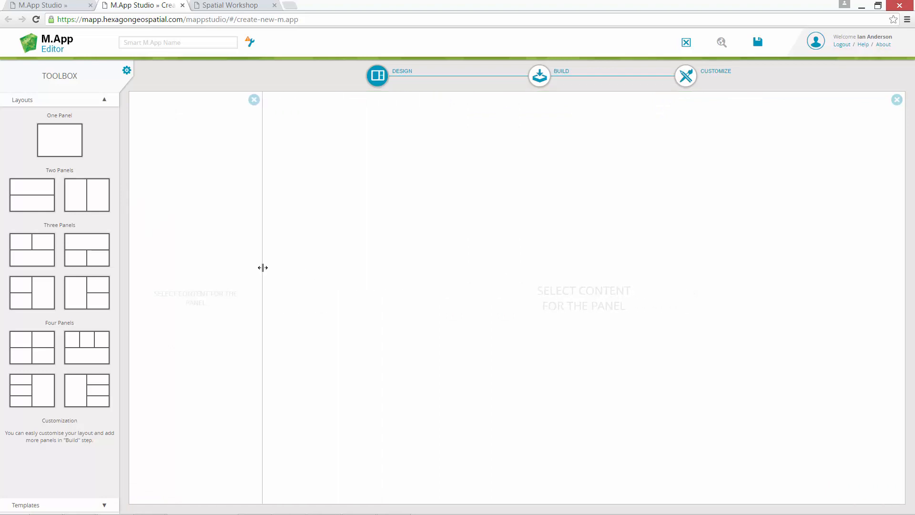
In Build, place the Vegetation Health recipe in the left panel
click(539, 85)
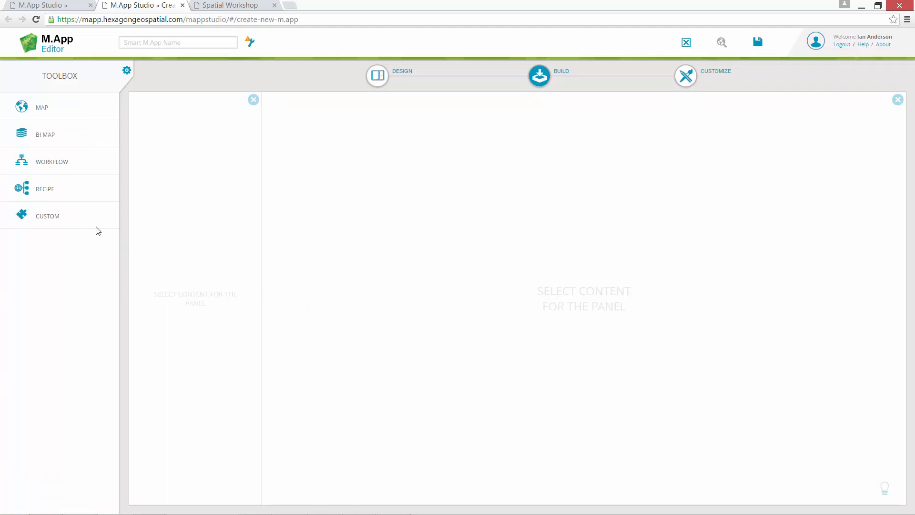
drag(54, 189, 196, 300)
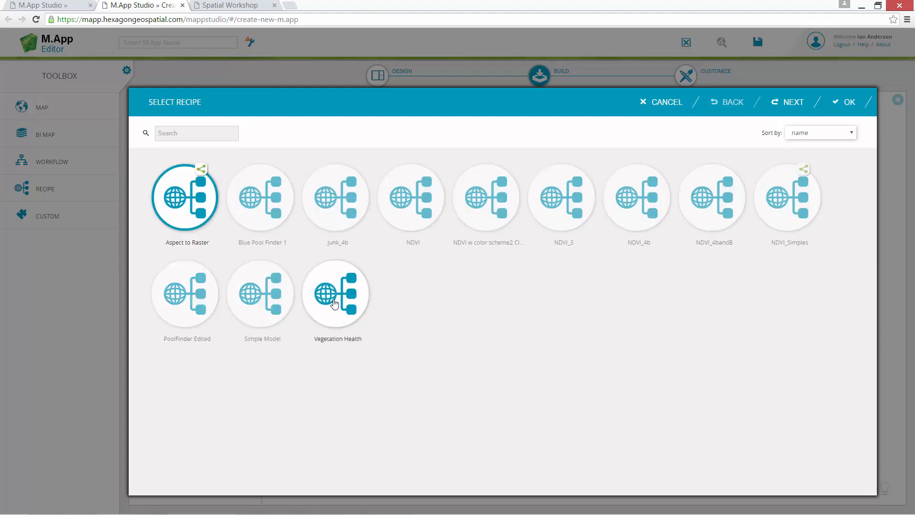
click(335, 303)
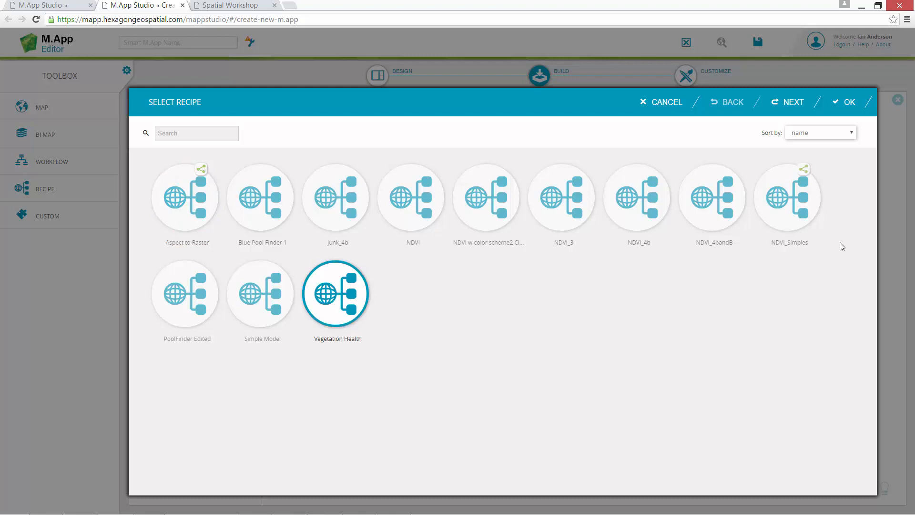
click(845, 106)
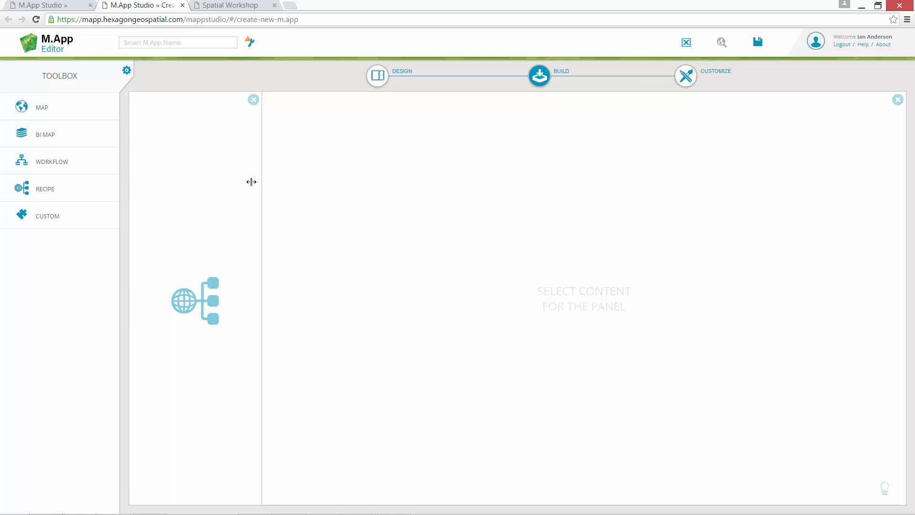
Add a map with the Vegetation Health basemap, not Satellite Milton, to the right panel
drag(54, 108, 585, 309)
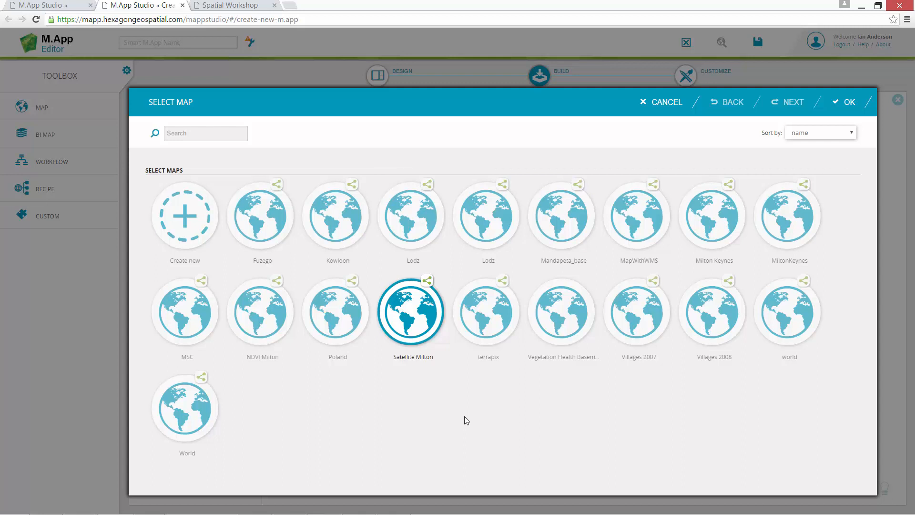
click(568, 323)
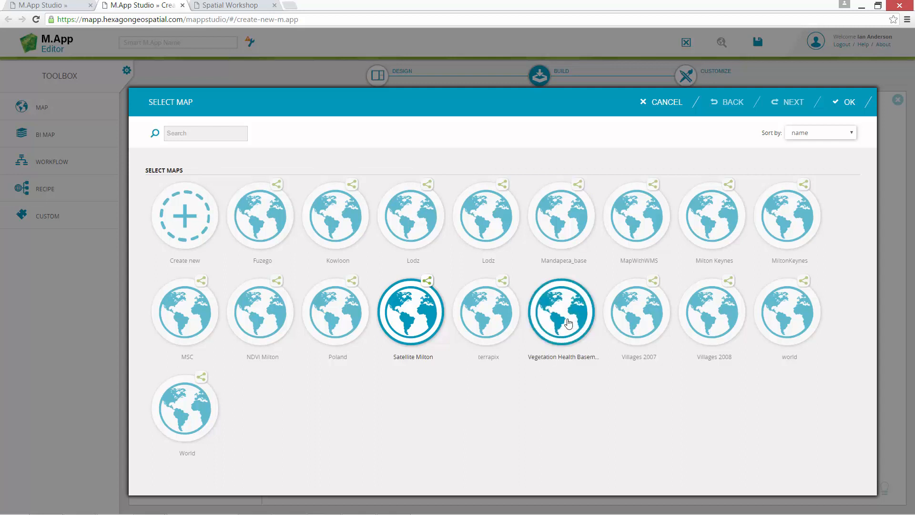
click(417, 320)
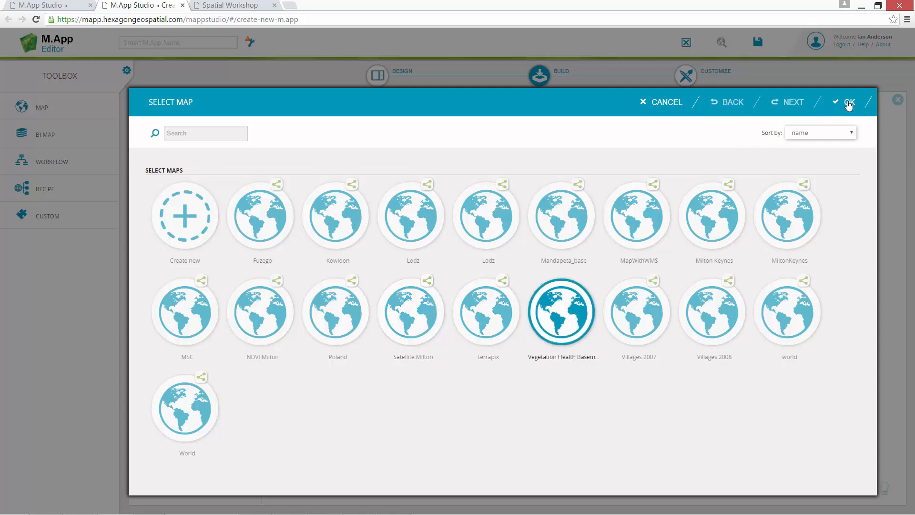
click(849, 104)
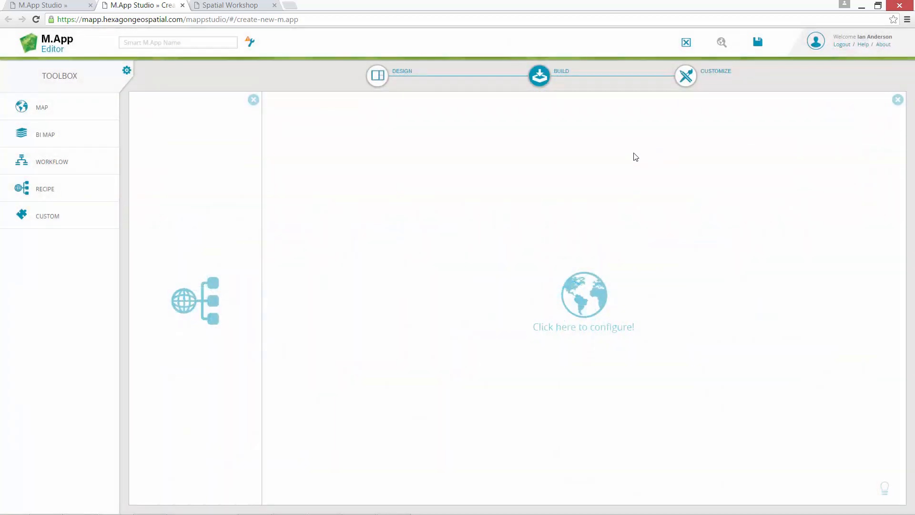
In Customize, insert the 'Publish catalog item and send to map' example into the recipe panel's code
click(686, 80)
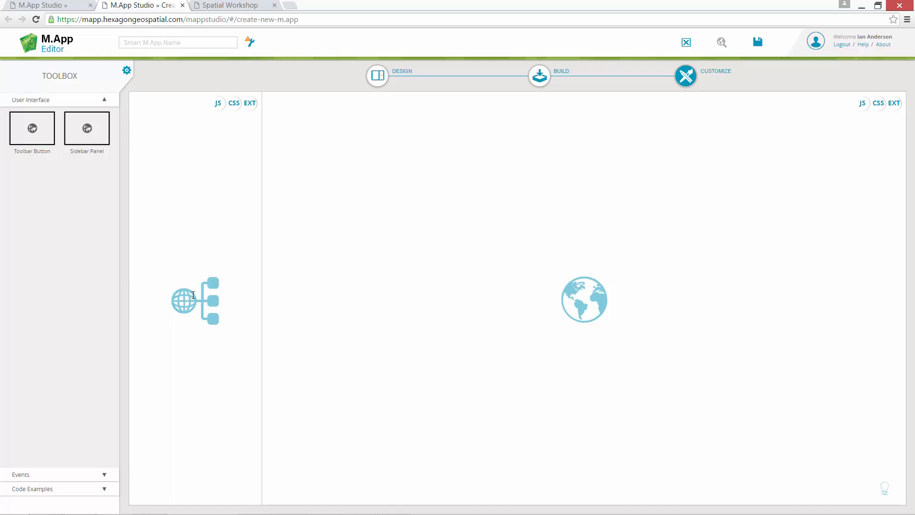
click(217, 103)
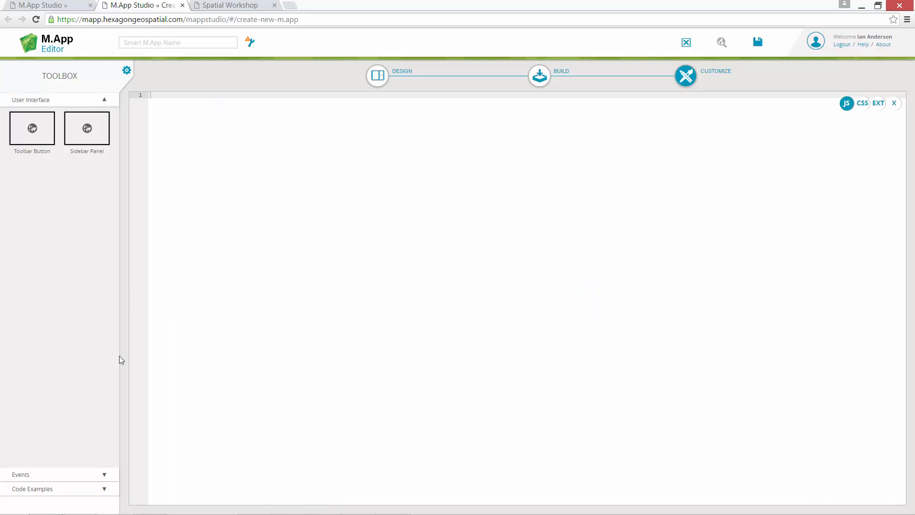
click(82, 489)
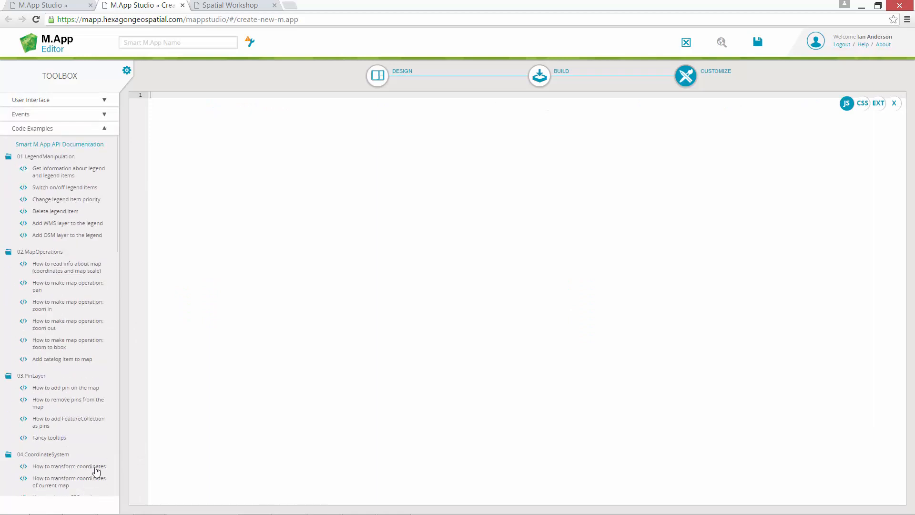
drag(117, 247, 118, 343)
scroll(118, 344, down, 2)
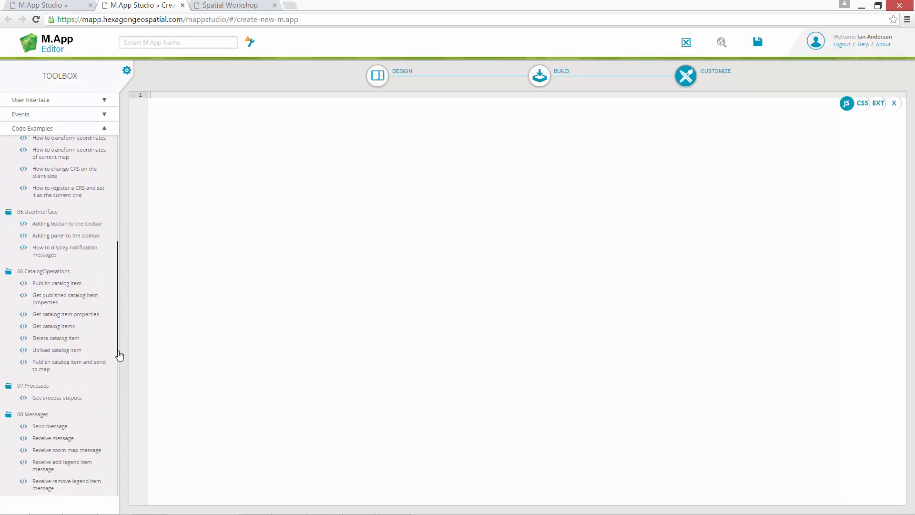
drag(47, 365, 315, 306)
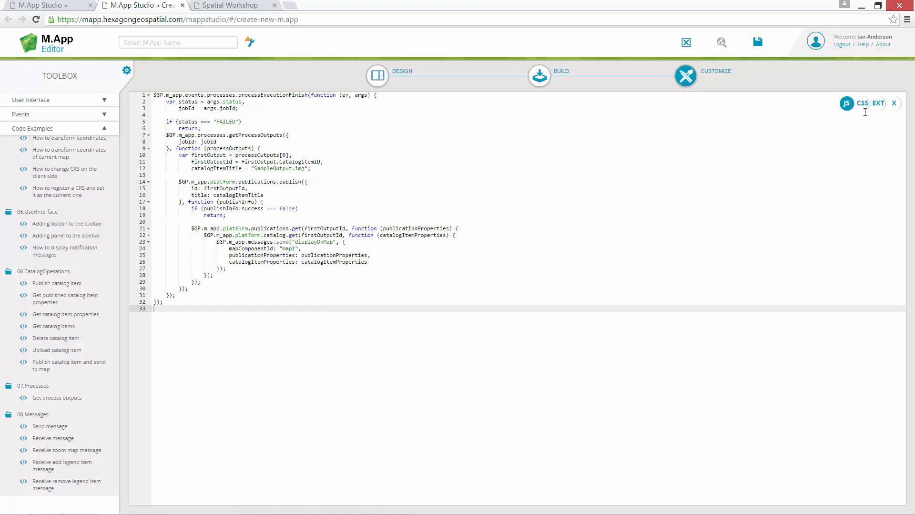
click(894, 103)
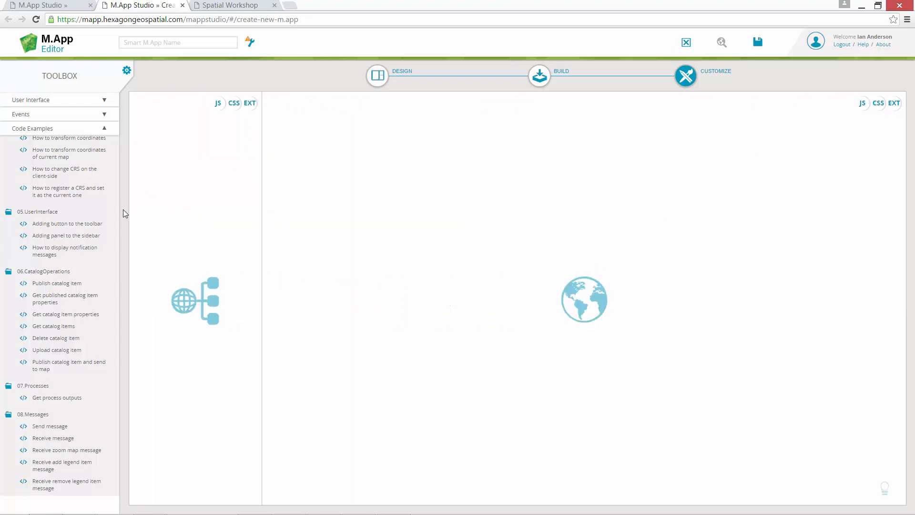
Insert the 'Add catalog item to map' example into the map panel's code
click(862, 103)
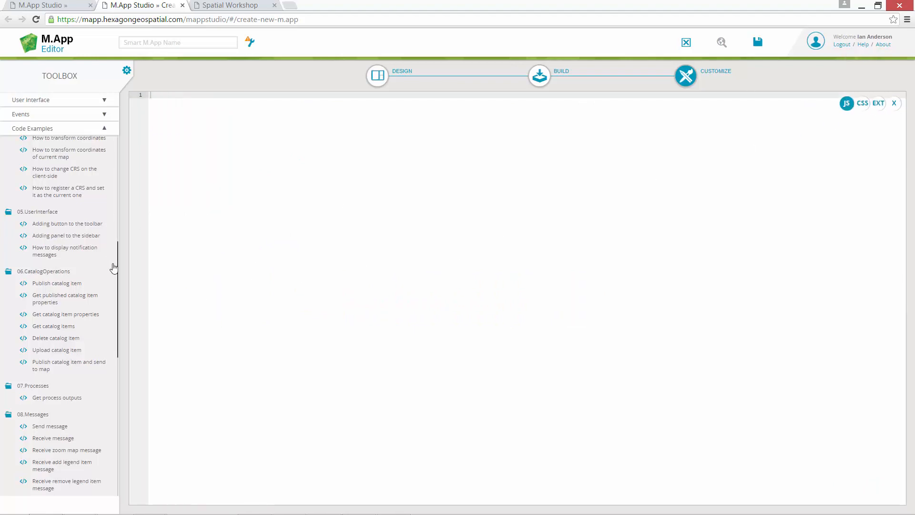
drag(119, 270, 128, 200)
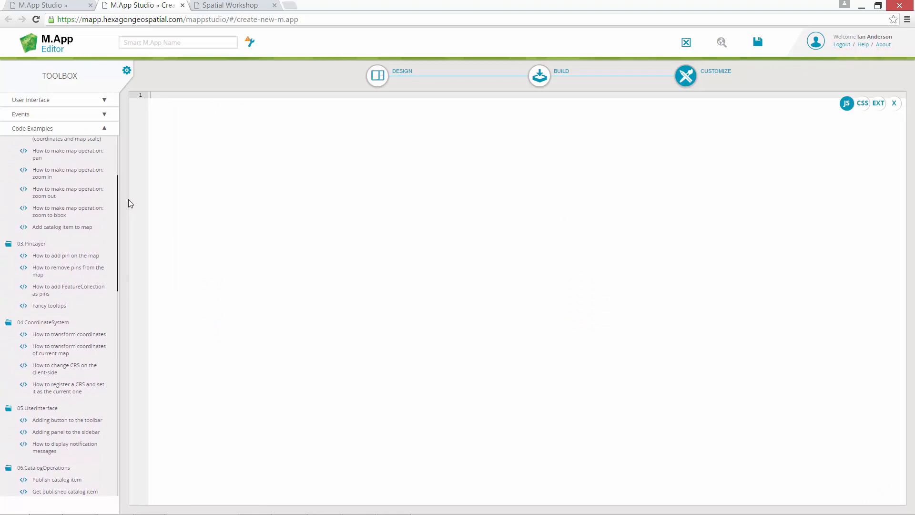
drag(67, 236, 496, 297)
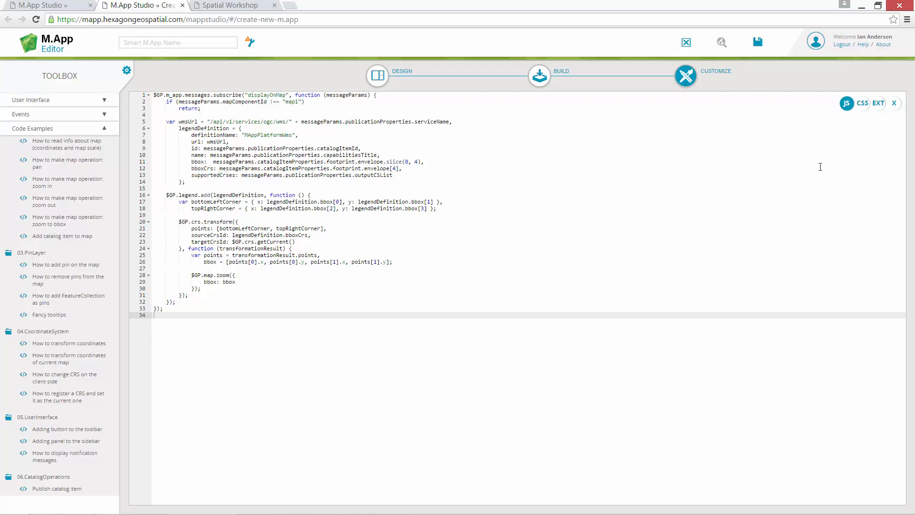
click(894, 102)
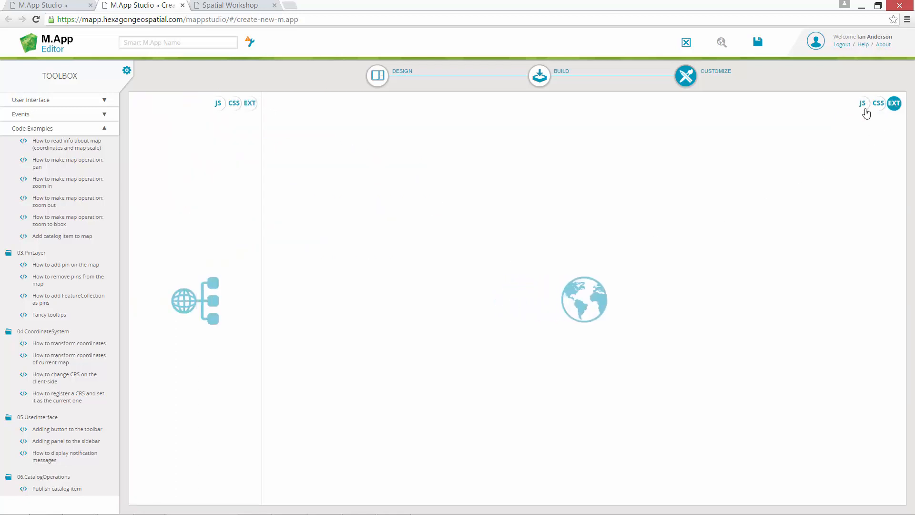
Enter 'Vegetation Health Service' as the Smart M.App name, save, and launch the preview
click(194, 41)
text(Vege)
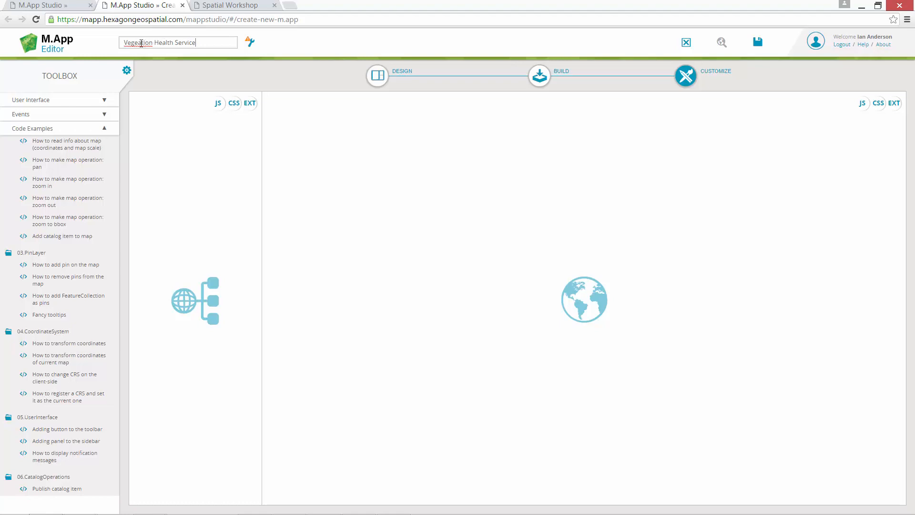
text(tation Health Service)
click(758, 44)
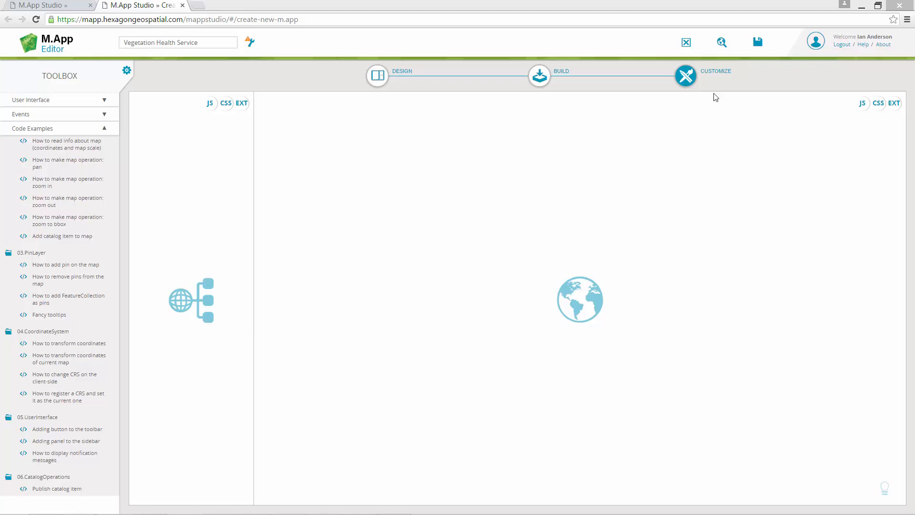
click(722, 45)
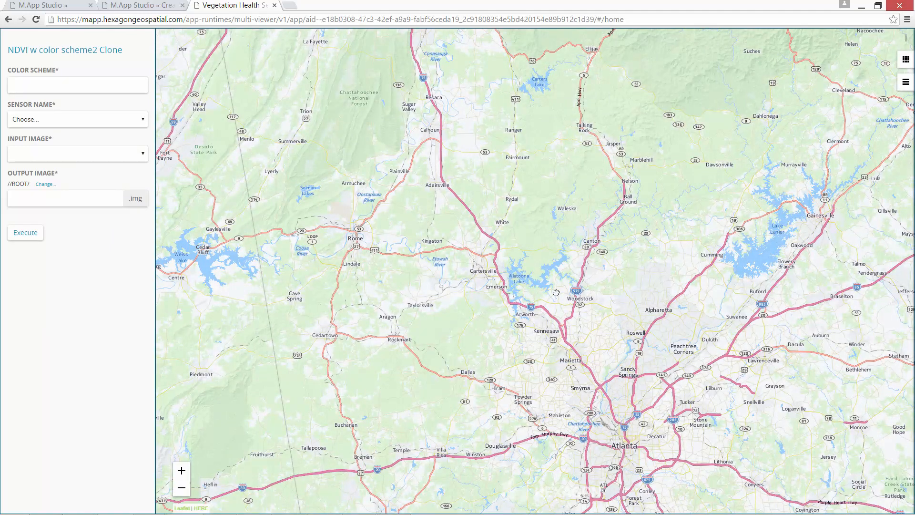
Set the recipe's colour scheme to BYR and the sensor to WorldView-2 4-Band MS
drag(552, 294, 425, 299)
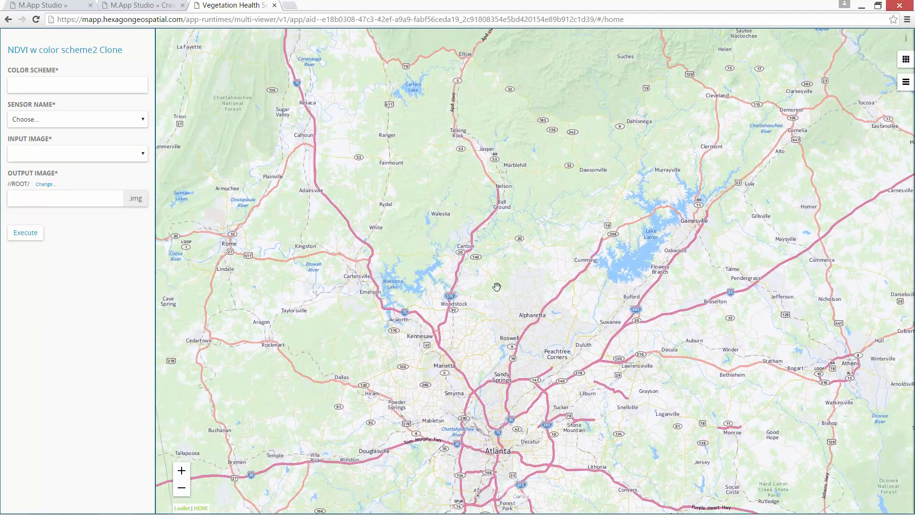
scroll(497, 287, up, 1)
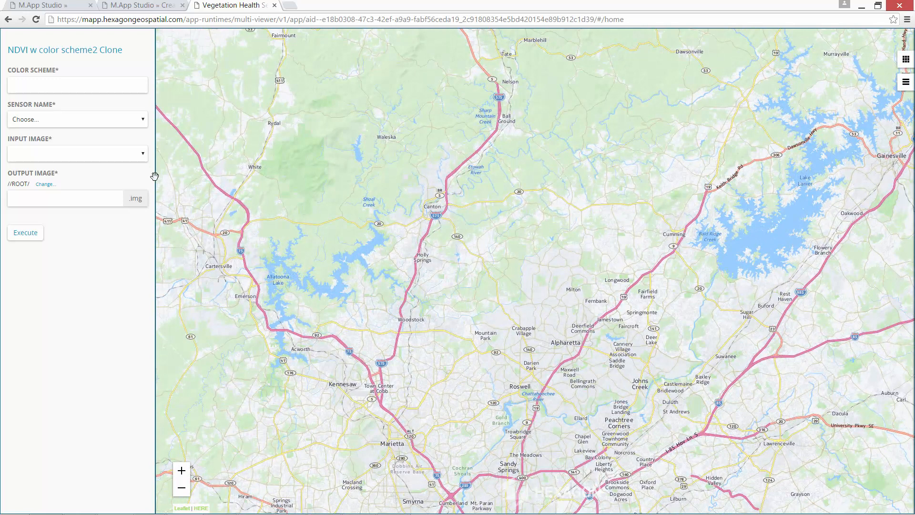
click(82, 84)
text(BYR)
click(61, 118)
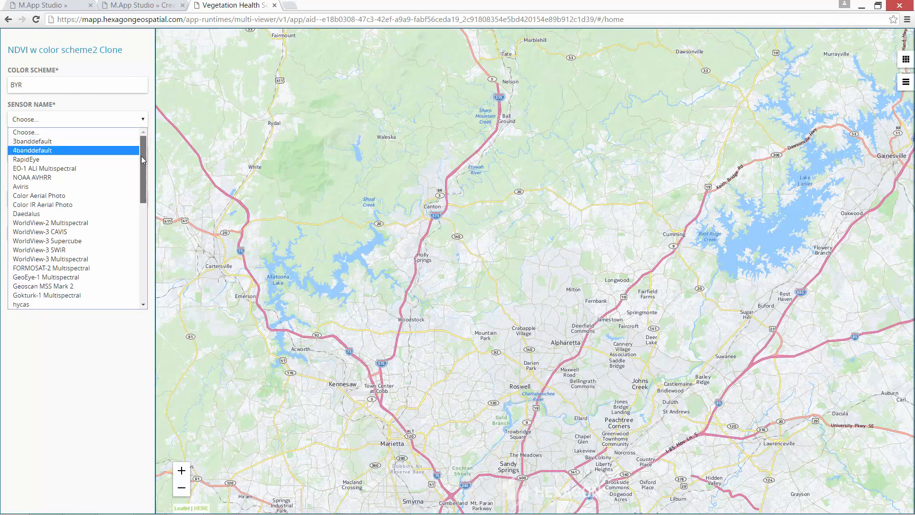
drag(141, 156, 140, 263)
click(81, 304)
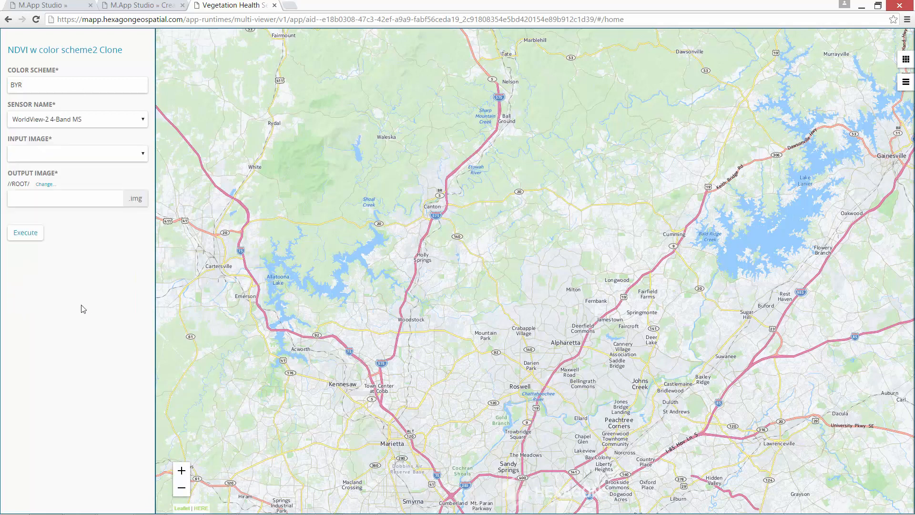
Choose the WorldView scene as input, name the output 'veg_health', and run the NDVI model
click(143, 156)
click(134, 181)
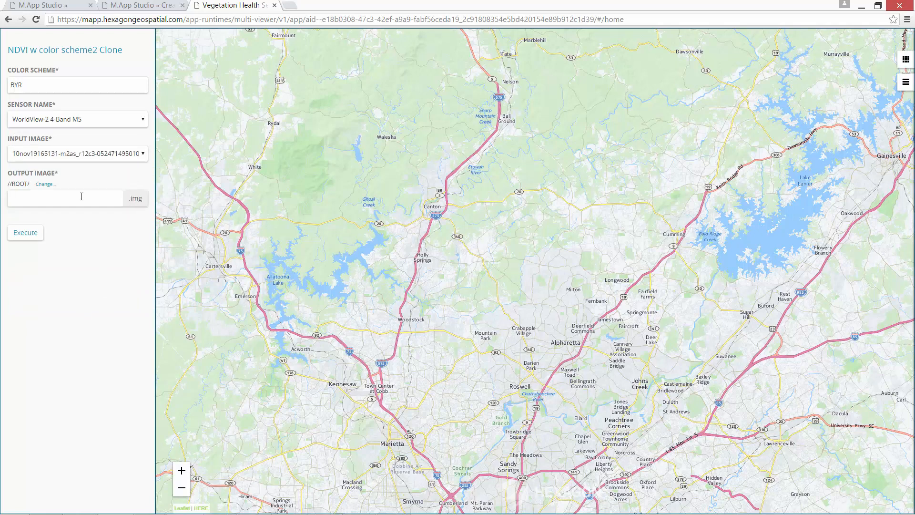
text(veg_health_2)
click(38, 238)
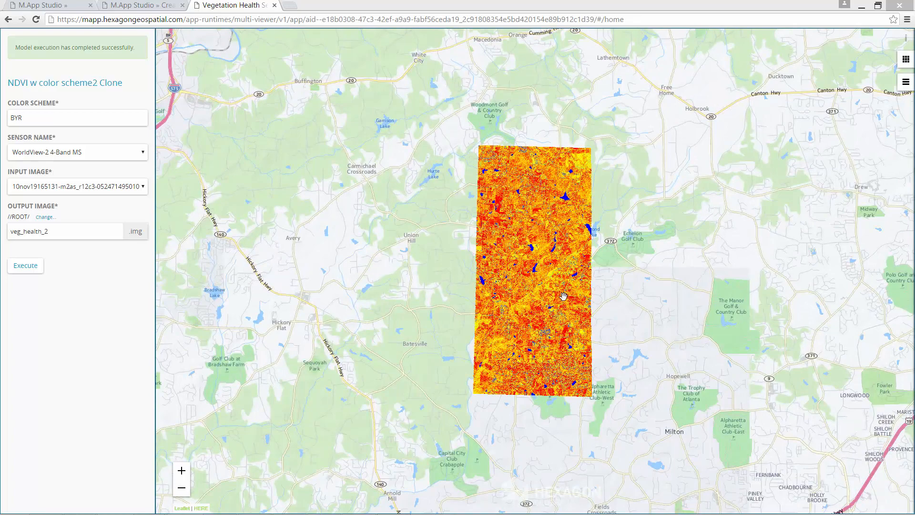
Reduce the SampleOutput.img layer's opacity to about 31 in the Layers list
scroll(529, 258, up, 2)
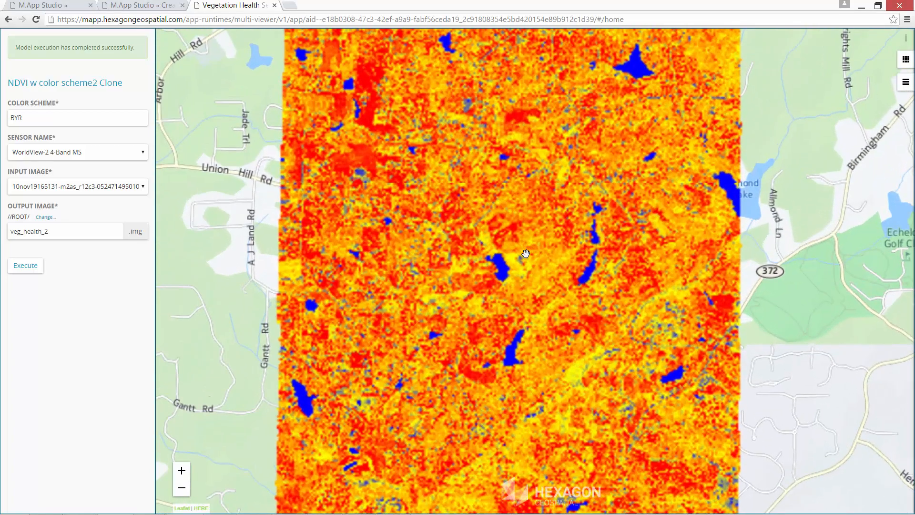
click(905, 82)
click(901, 55)
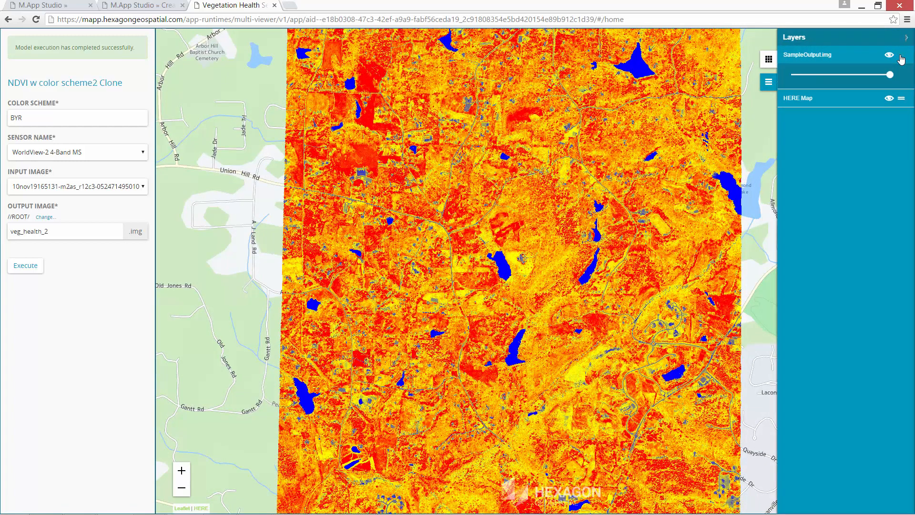
drag(893, 70, 822, 79)
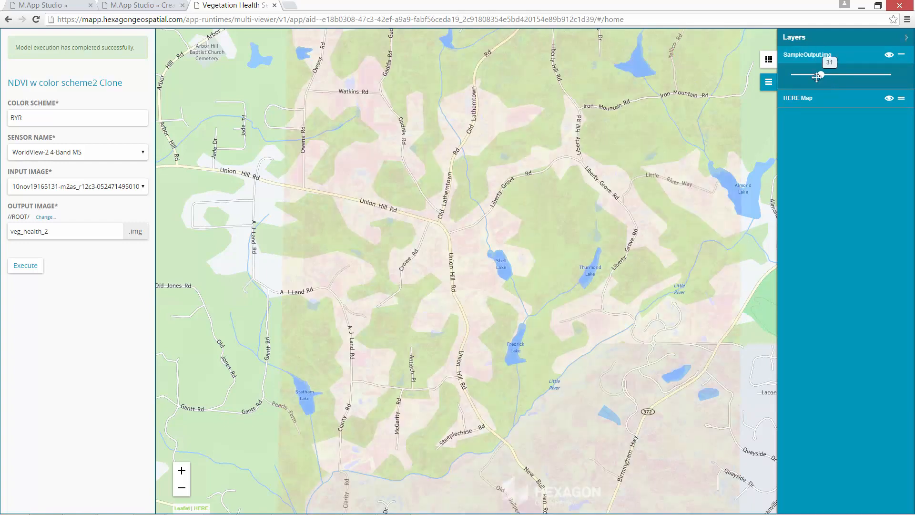
click(478, 182)
Zoom in and centre the map on Shell Lake
scroll(485, 158, up, 2)
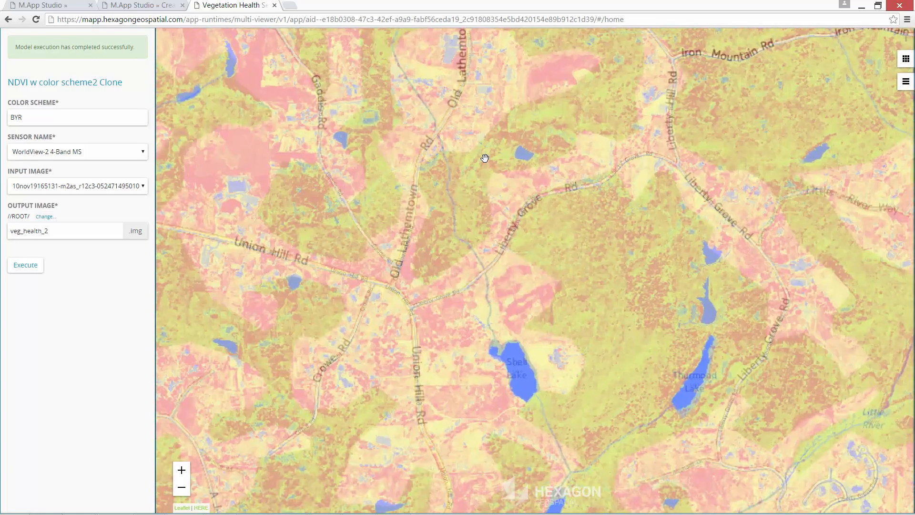
drag(680, 382, 605, 240)
drag(543, 301, 632, 214)
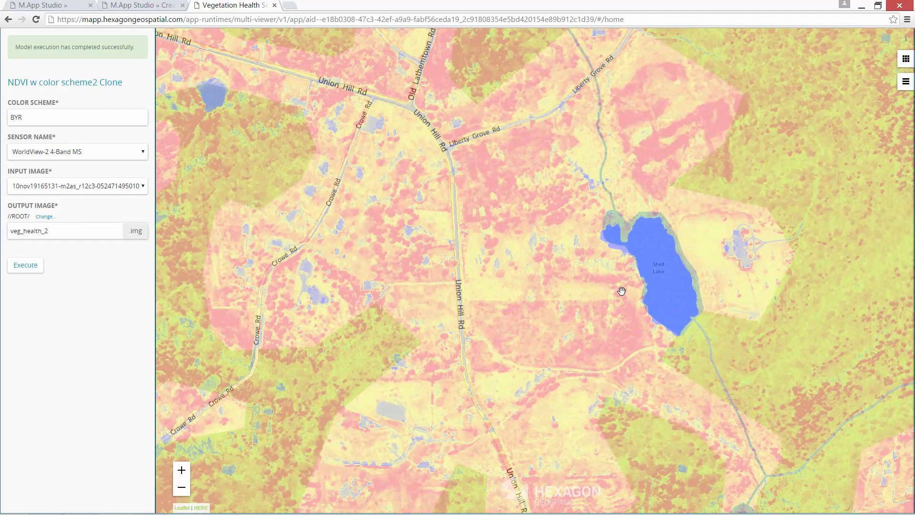